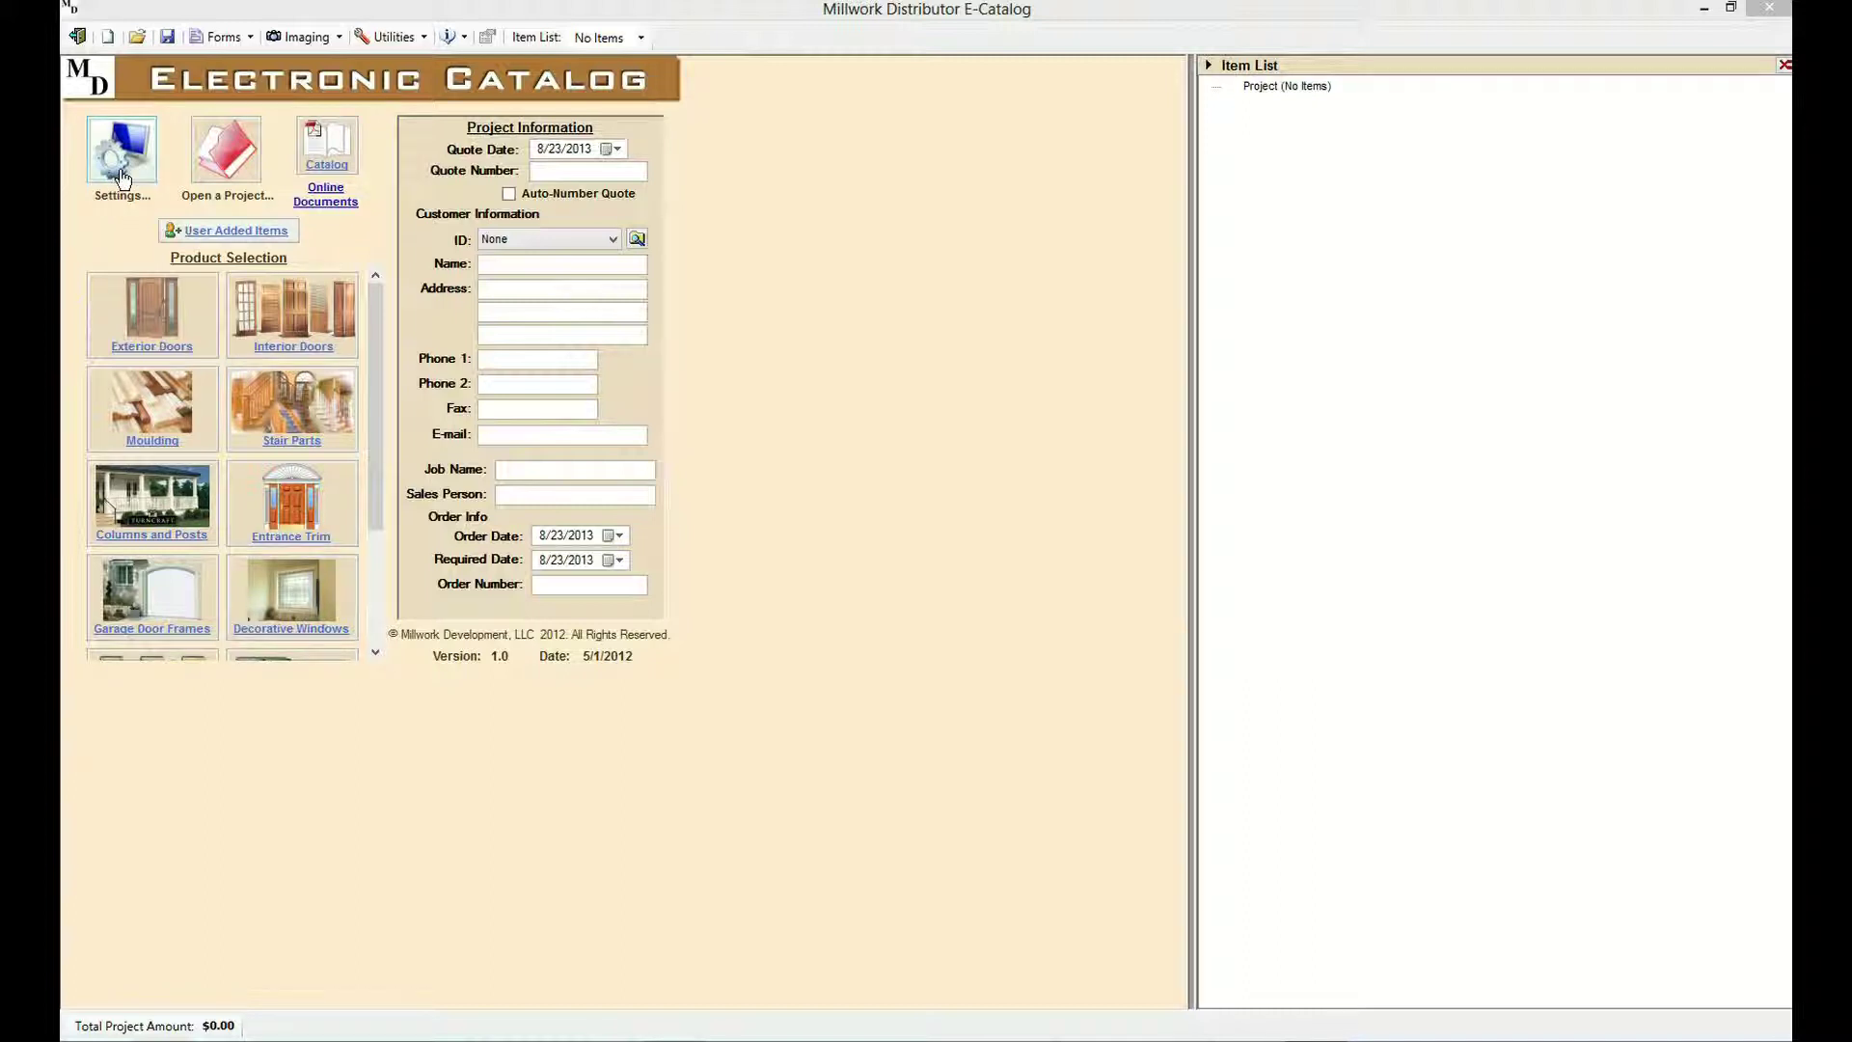
- Open the Exterior Door price multipliers and set the first row's Net multiplier to 0.9
left_click(121, 176)
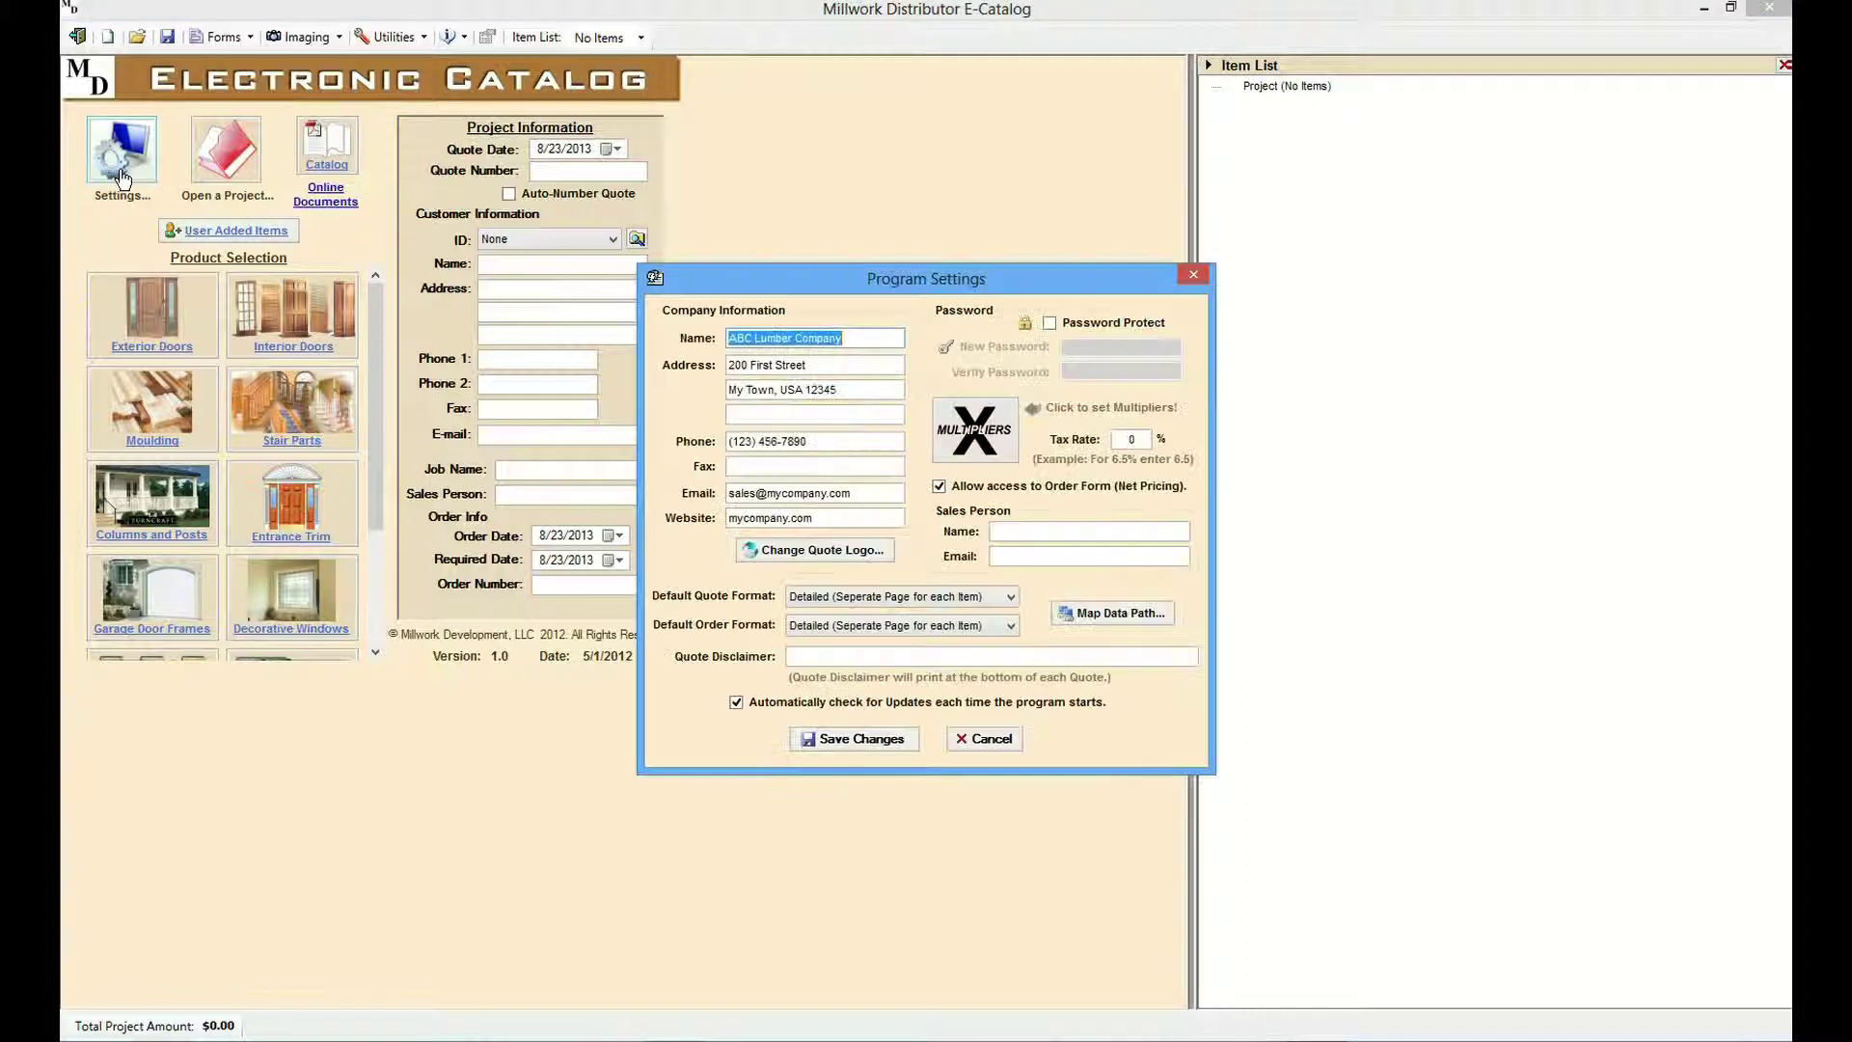
left_click(979, 439)
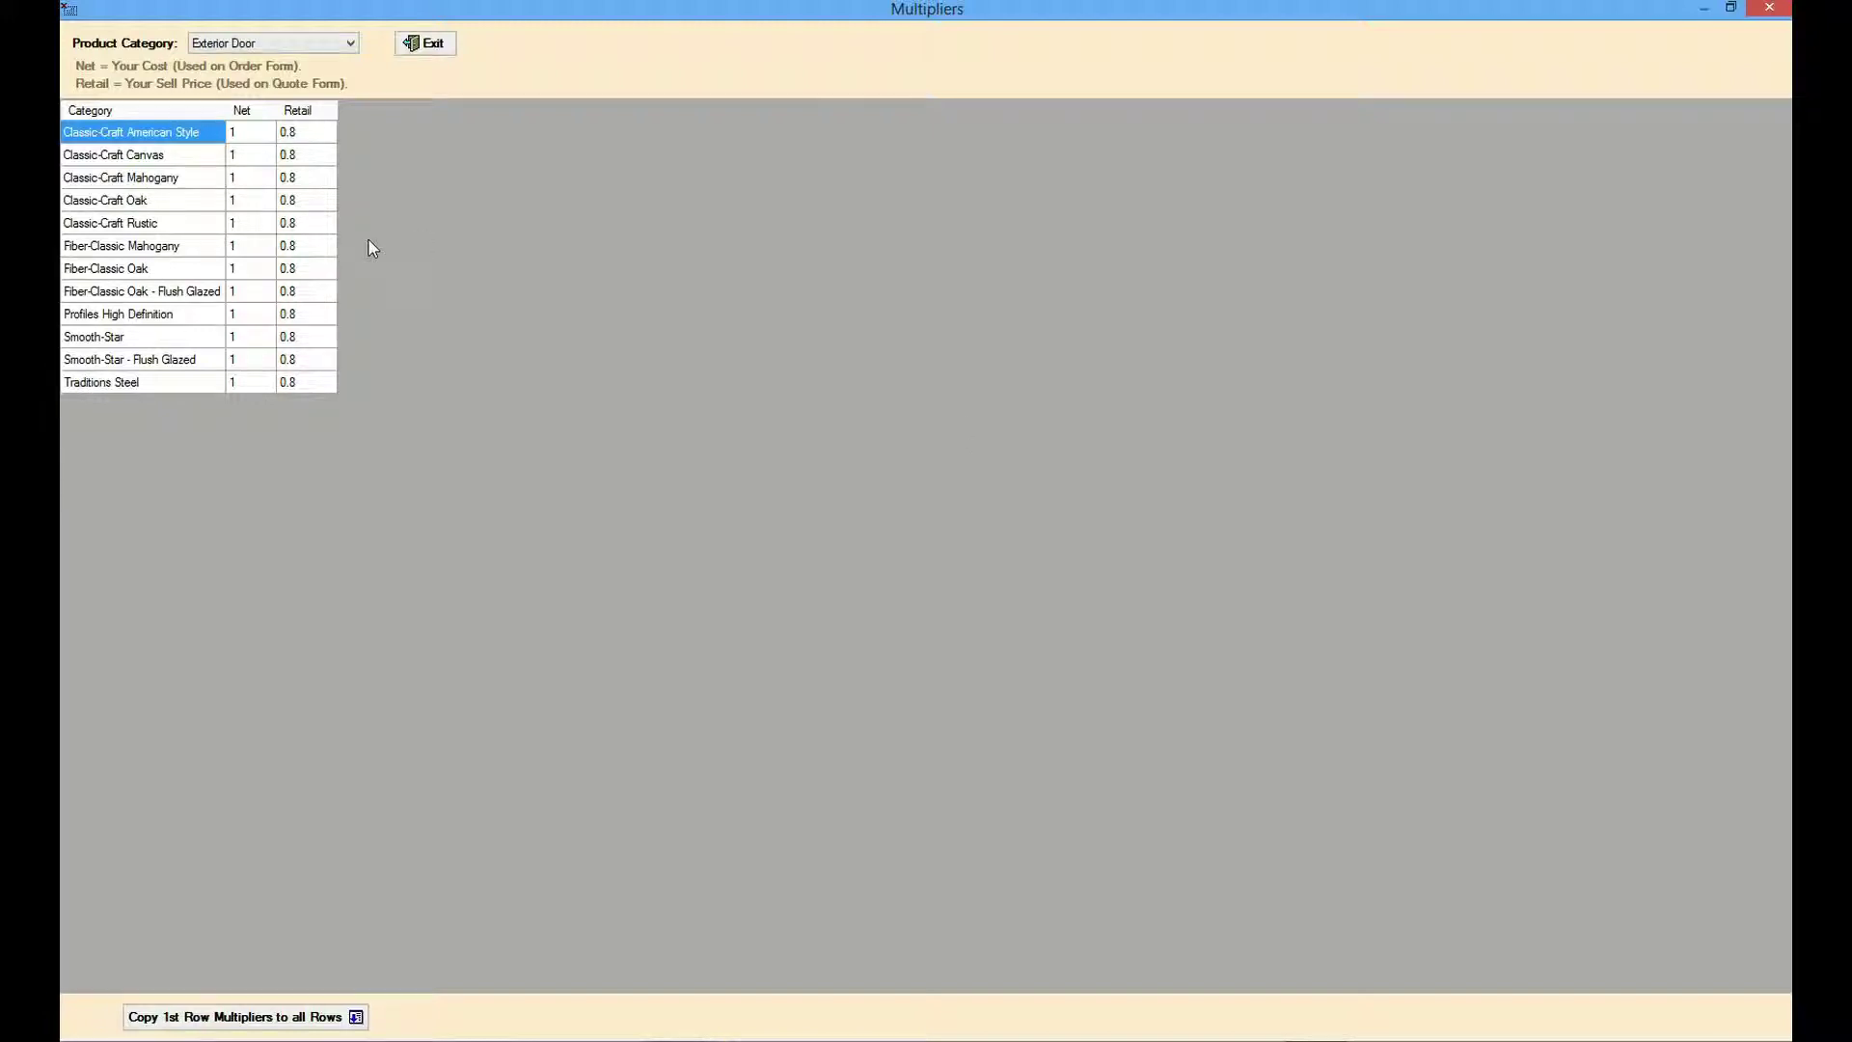
left_click(352, 44)
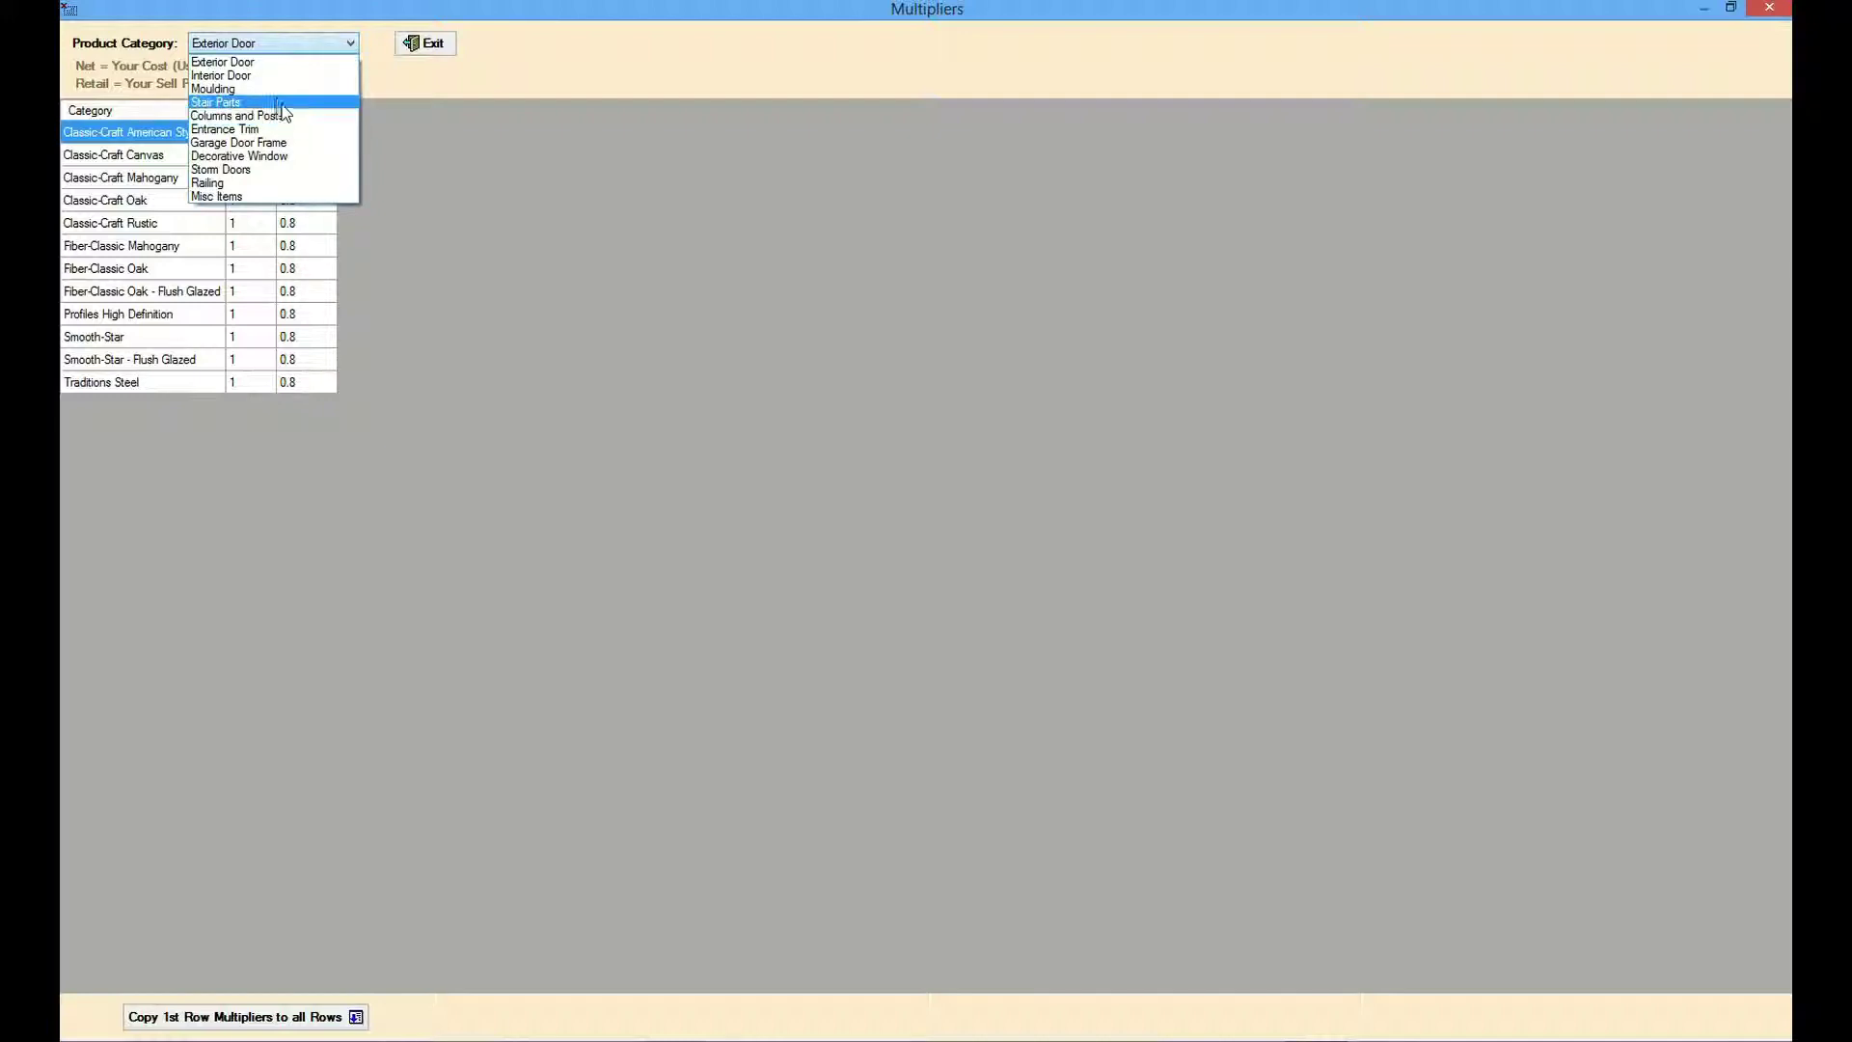
left_click(264, 65)
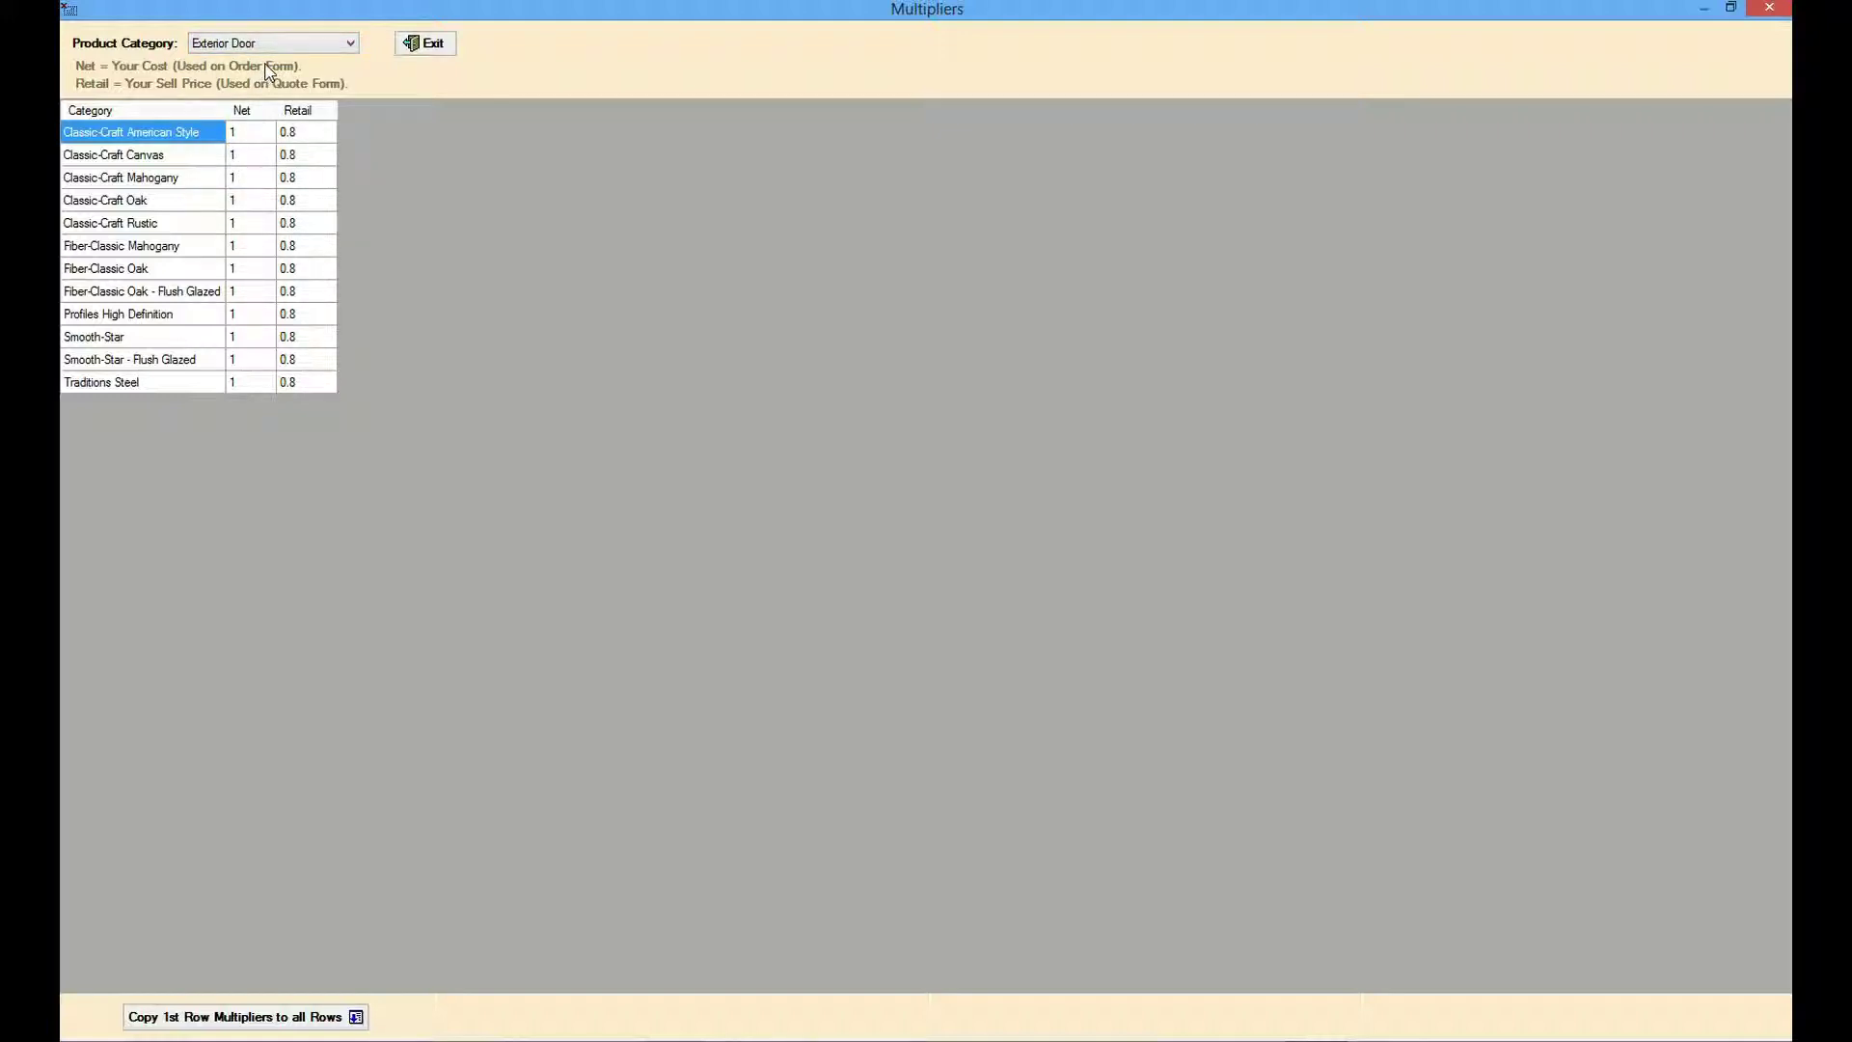
left_click(252, 136)
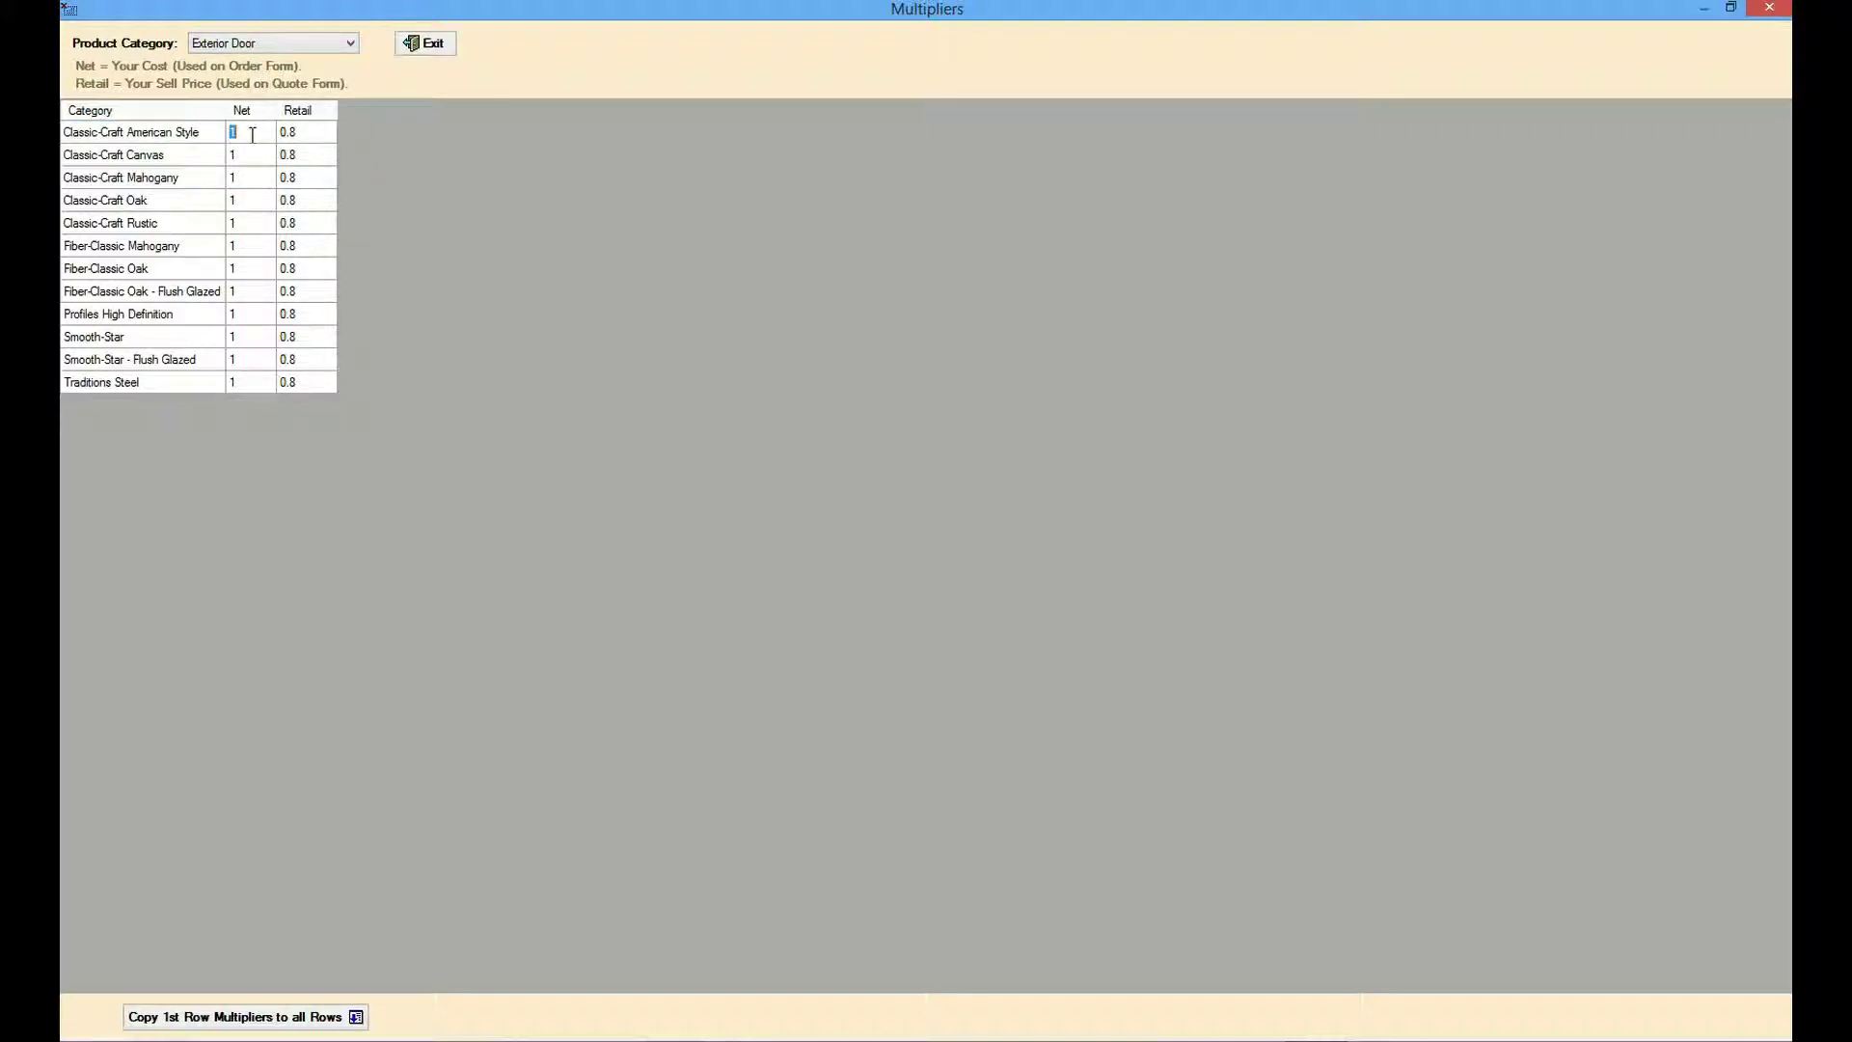
type(".9")
- Set the first row's Retail multiplier to 0.7 and copy both multipliers to all rows
left_click(317, 132)
key("BackSpace")
type(".7")
left_click(324, 153)
left_click(287, 1027)
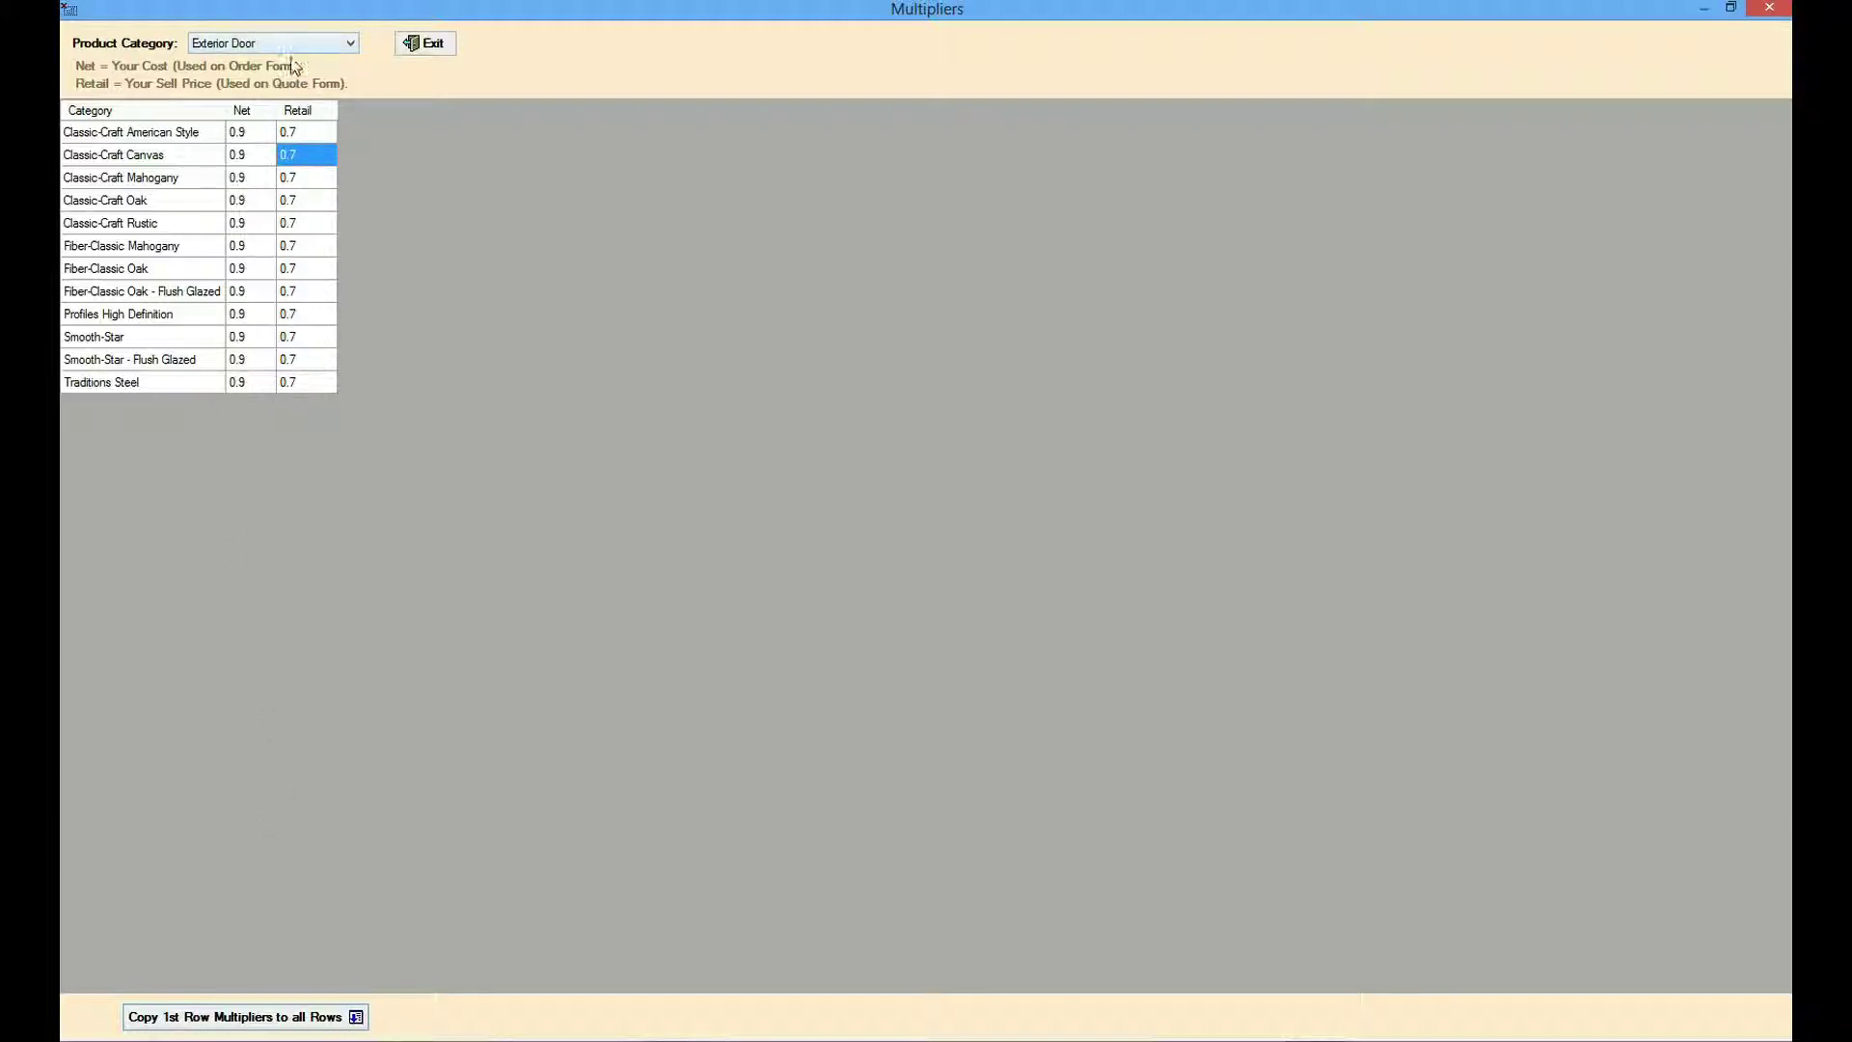
left_click(433, 44)
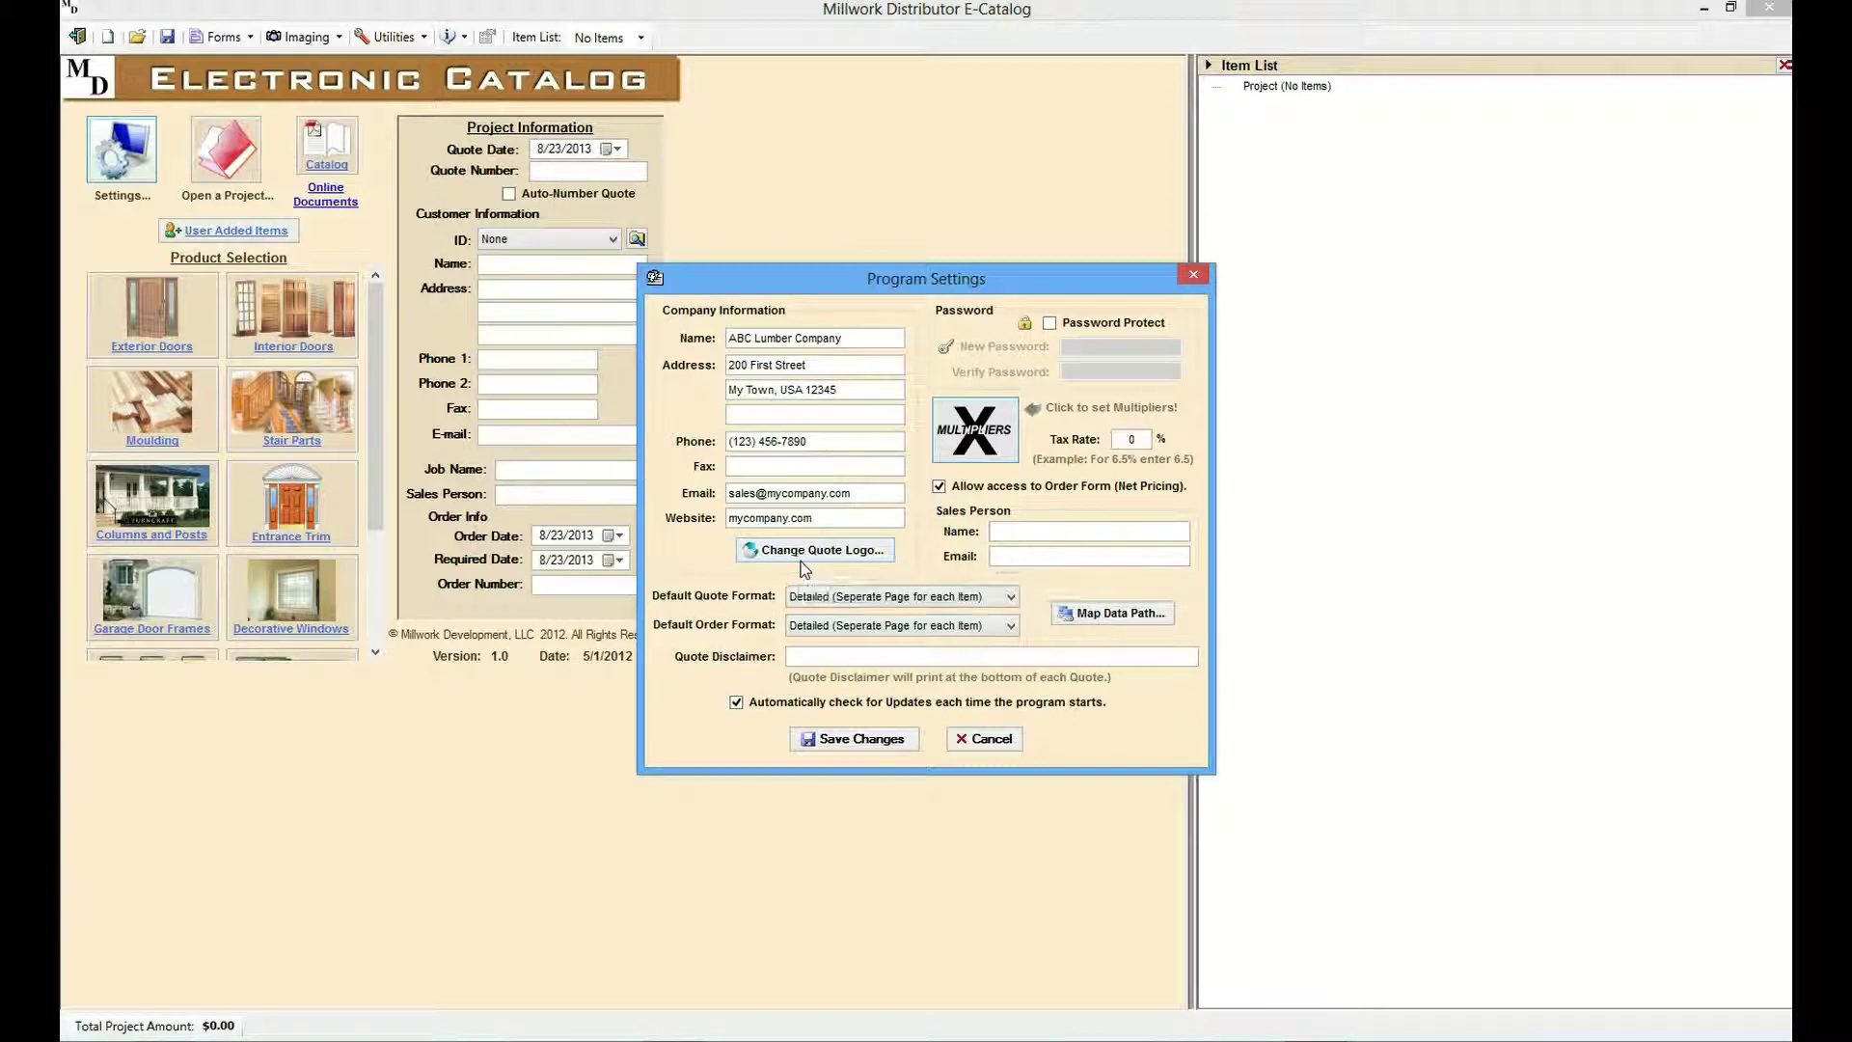
- Tick Password Protect so the new and verify password fields become available
left_click(1050, 324)
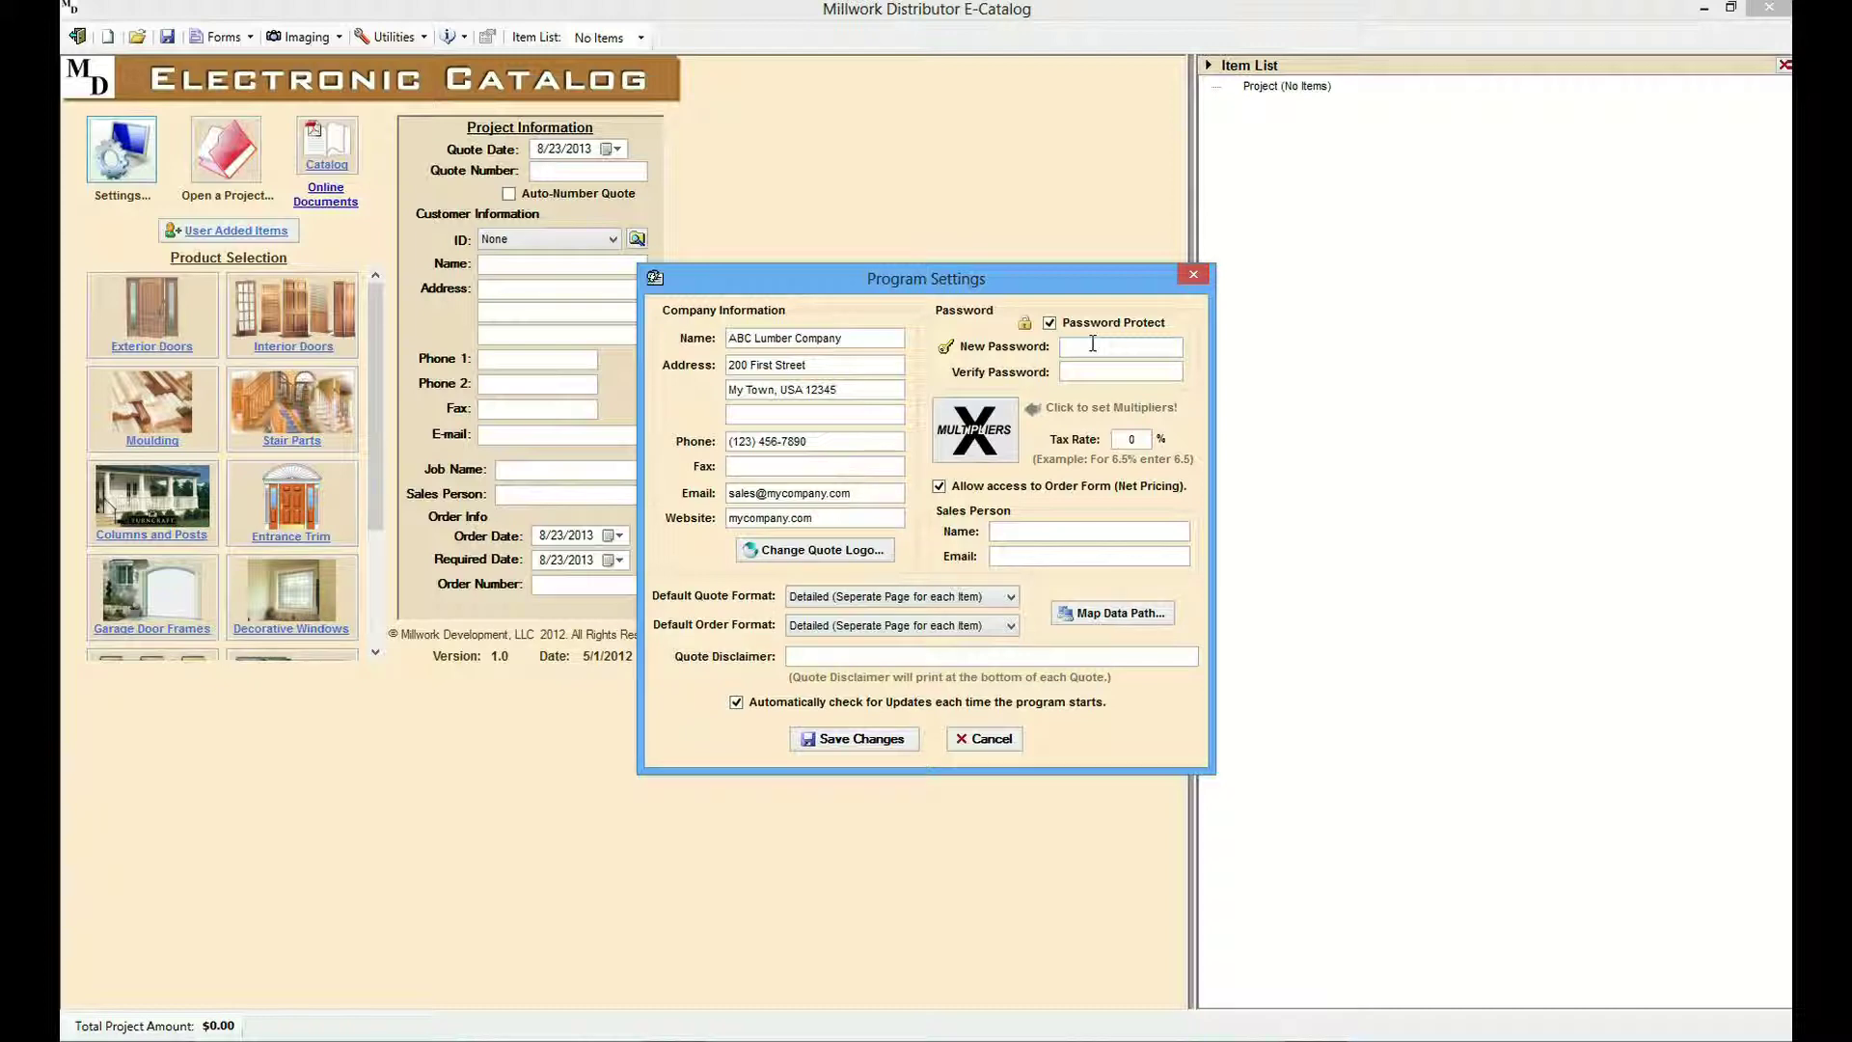
- Untick Password Protect, greying out the new and verify password fields again
left_click(1050, 324)
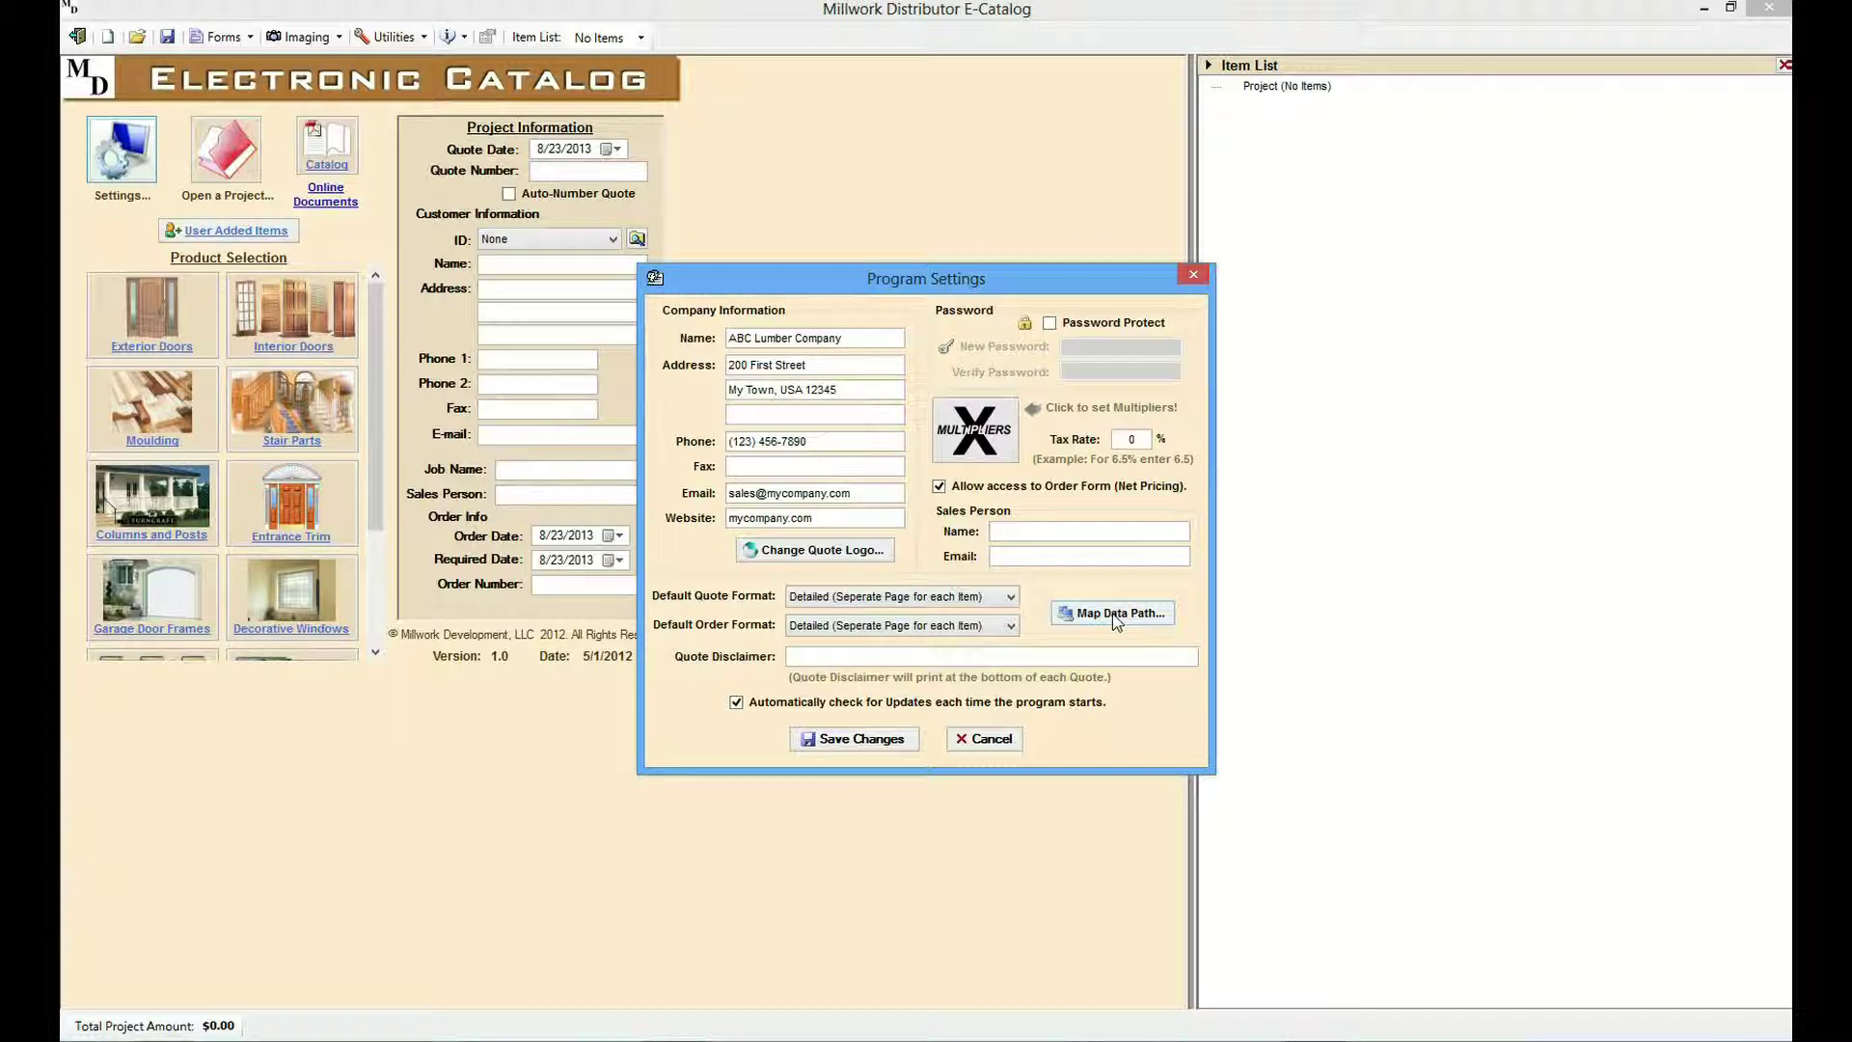
- Change the tax rate to 0, save the program settings and acknowledge the success message
left_click(1132, 439)
key("BackSpace")
type("0")
left_click(867, 742)
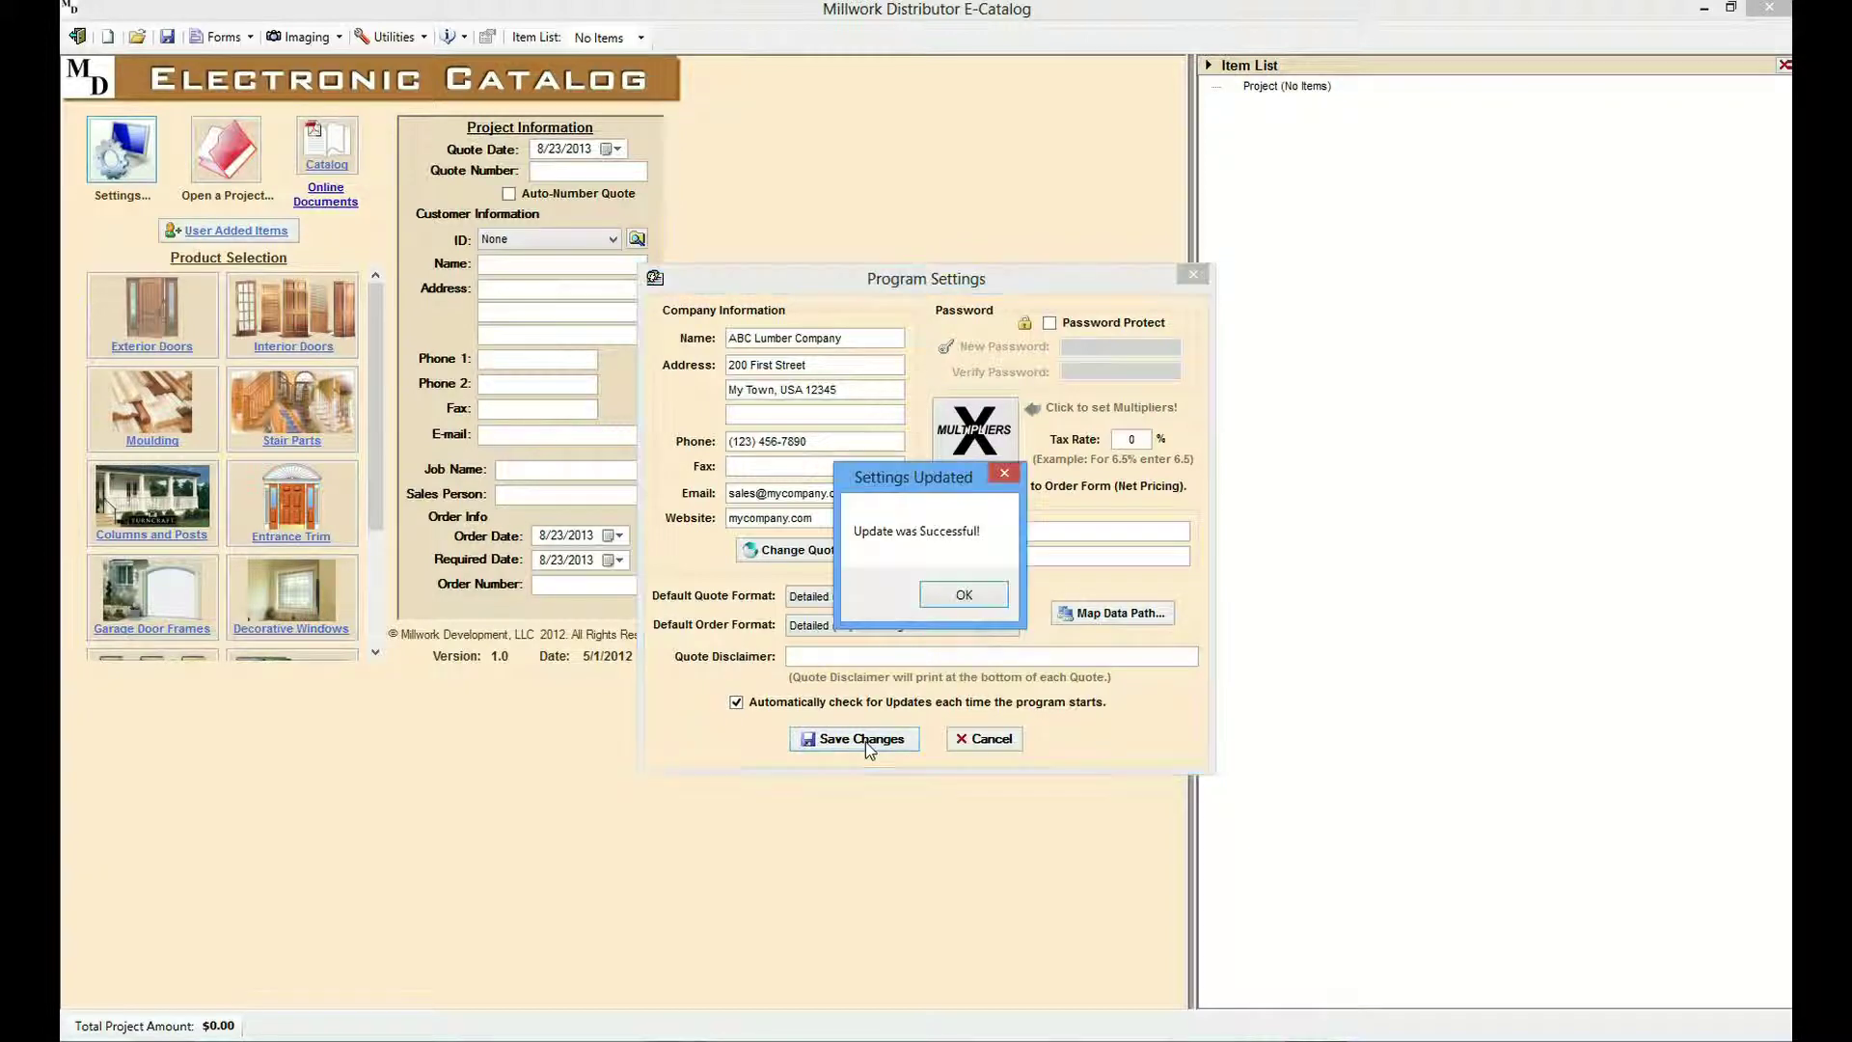
left_click(960, 595)
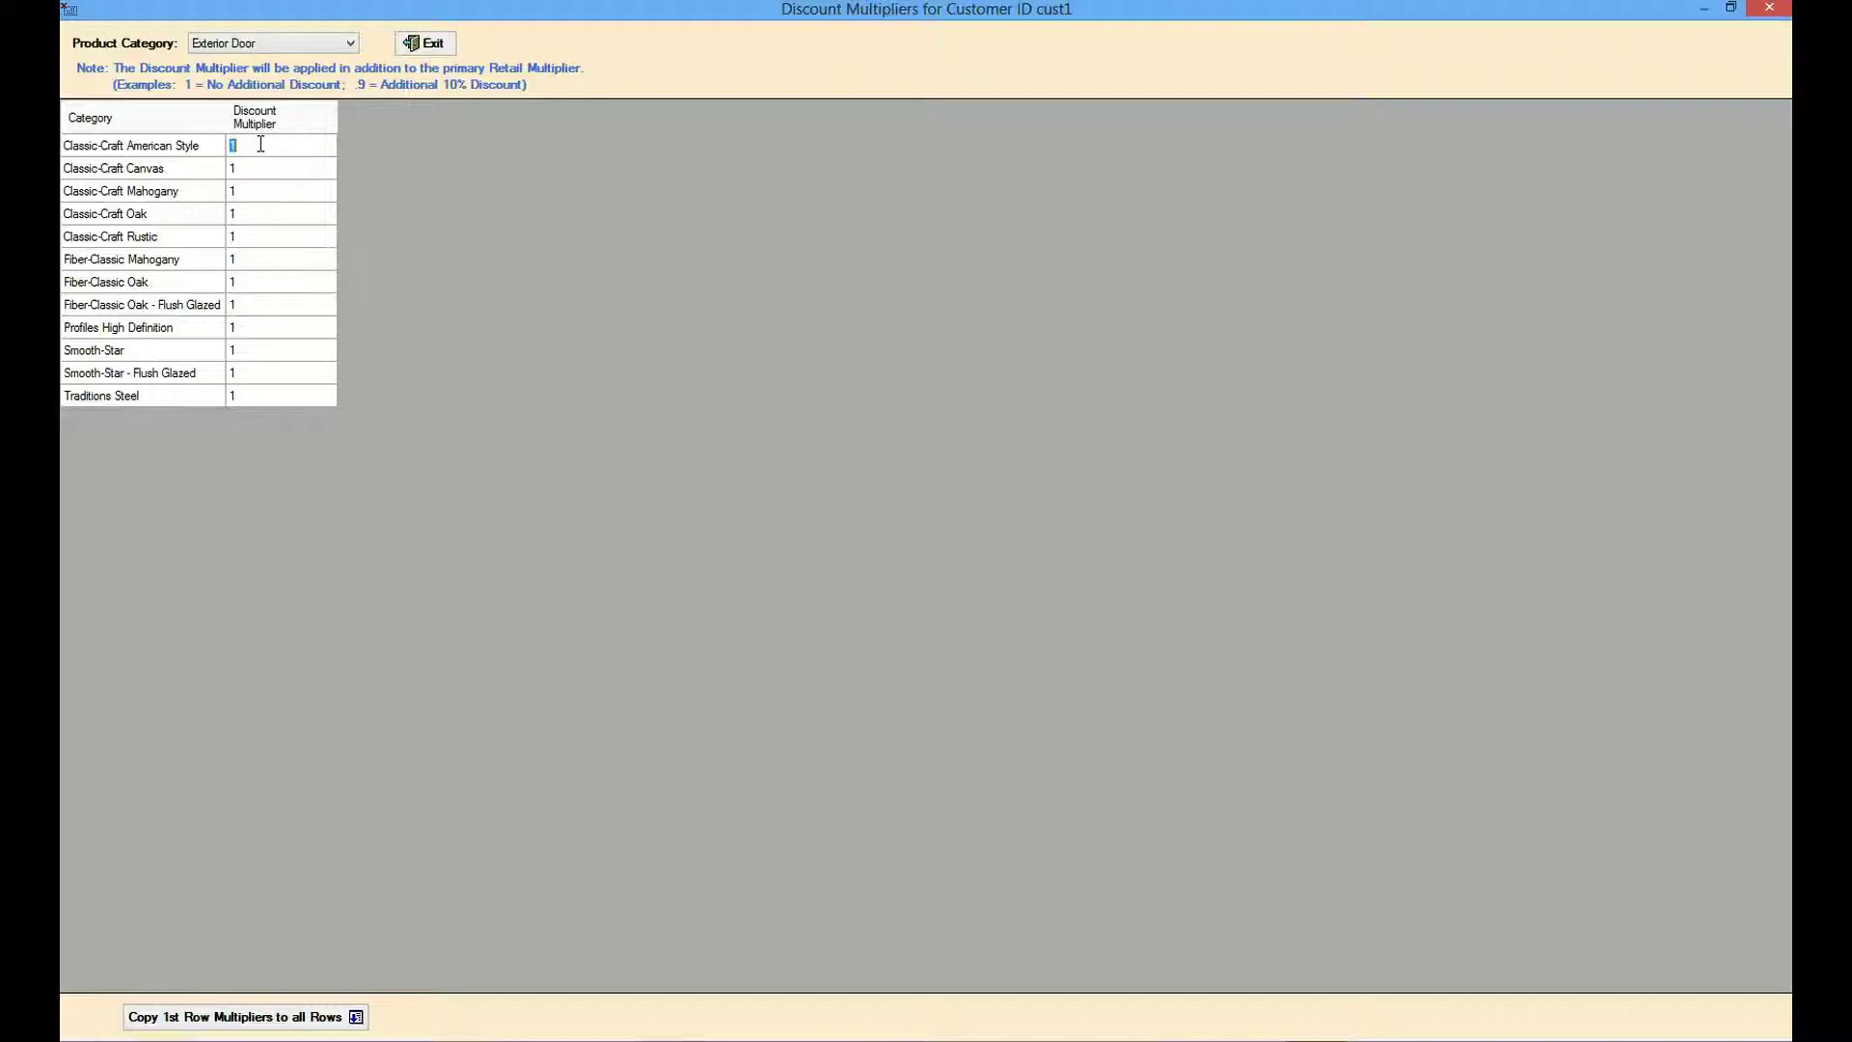
- Give the sample customer a 0.8 discount multiplier on the first Exterior Door category
type(".8")
left_click(430, 44)
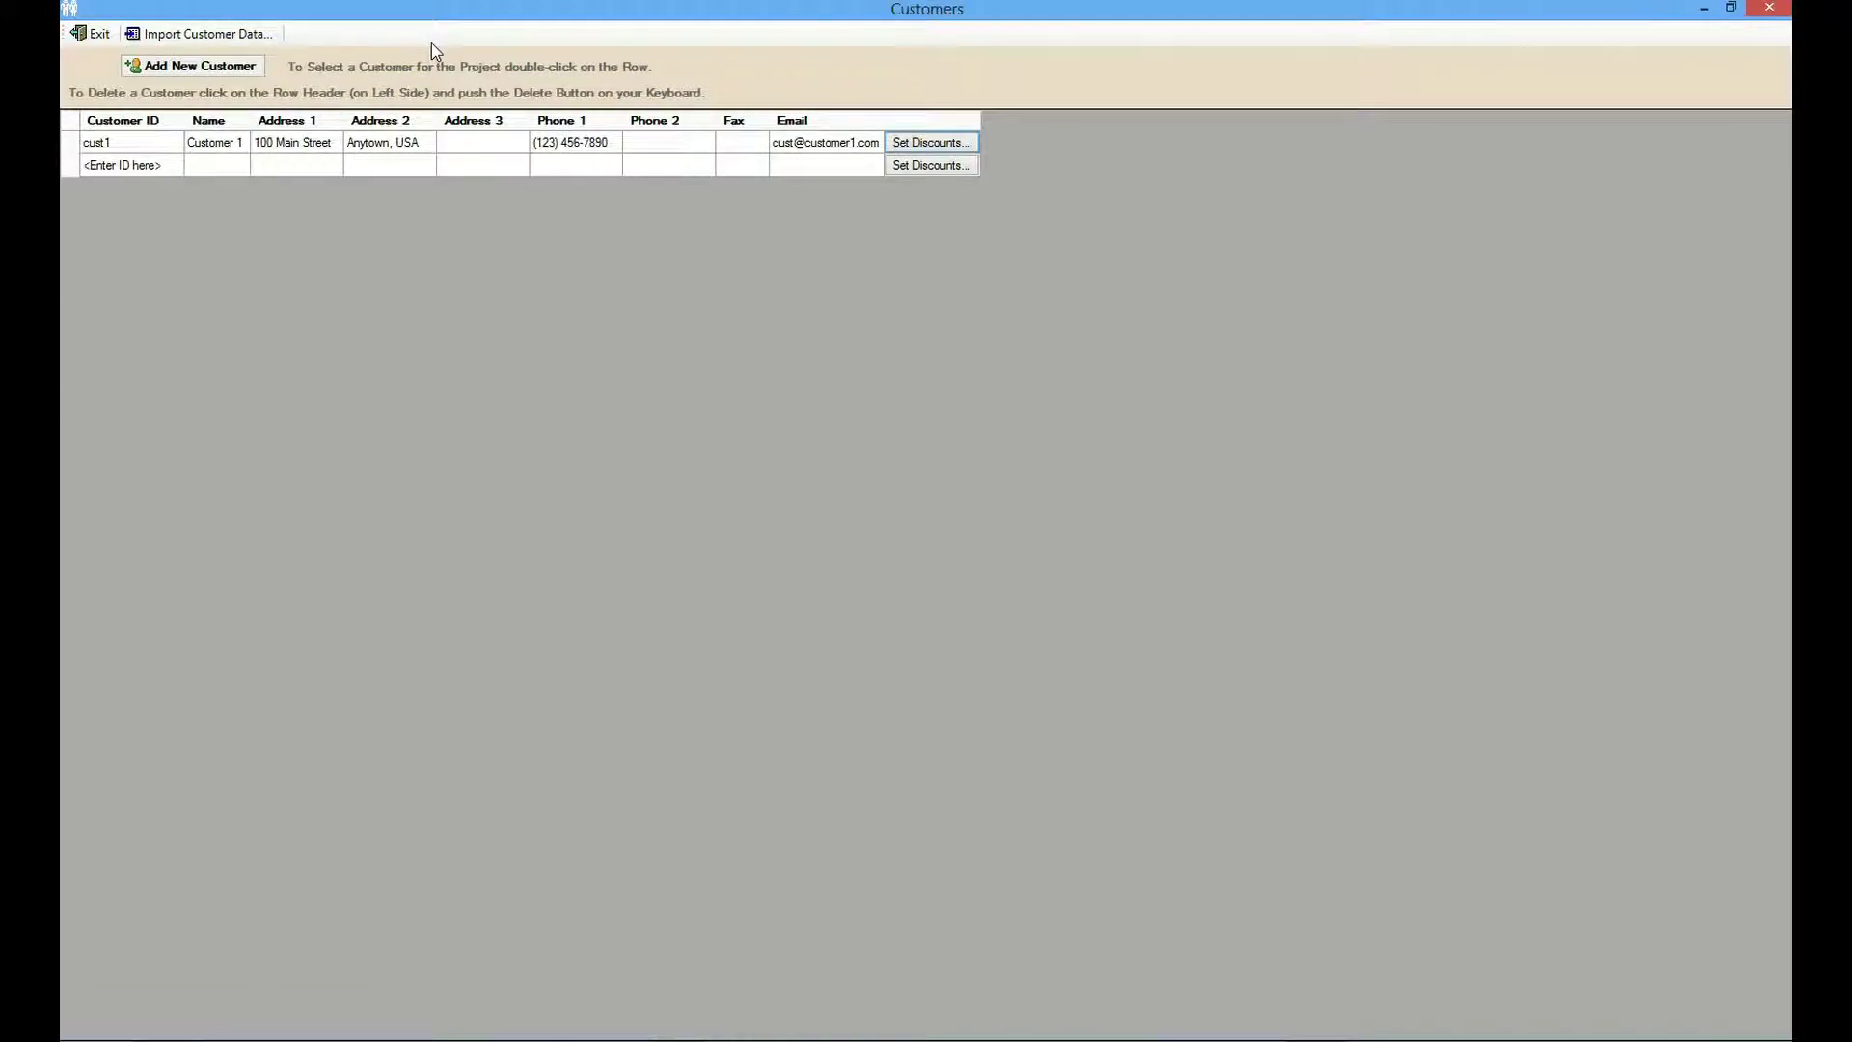
left_click(96, 35)
- Assign the sample customer to the project and start an exterior door configuration
left_click(550, 239)
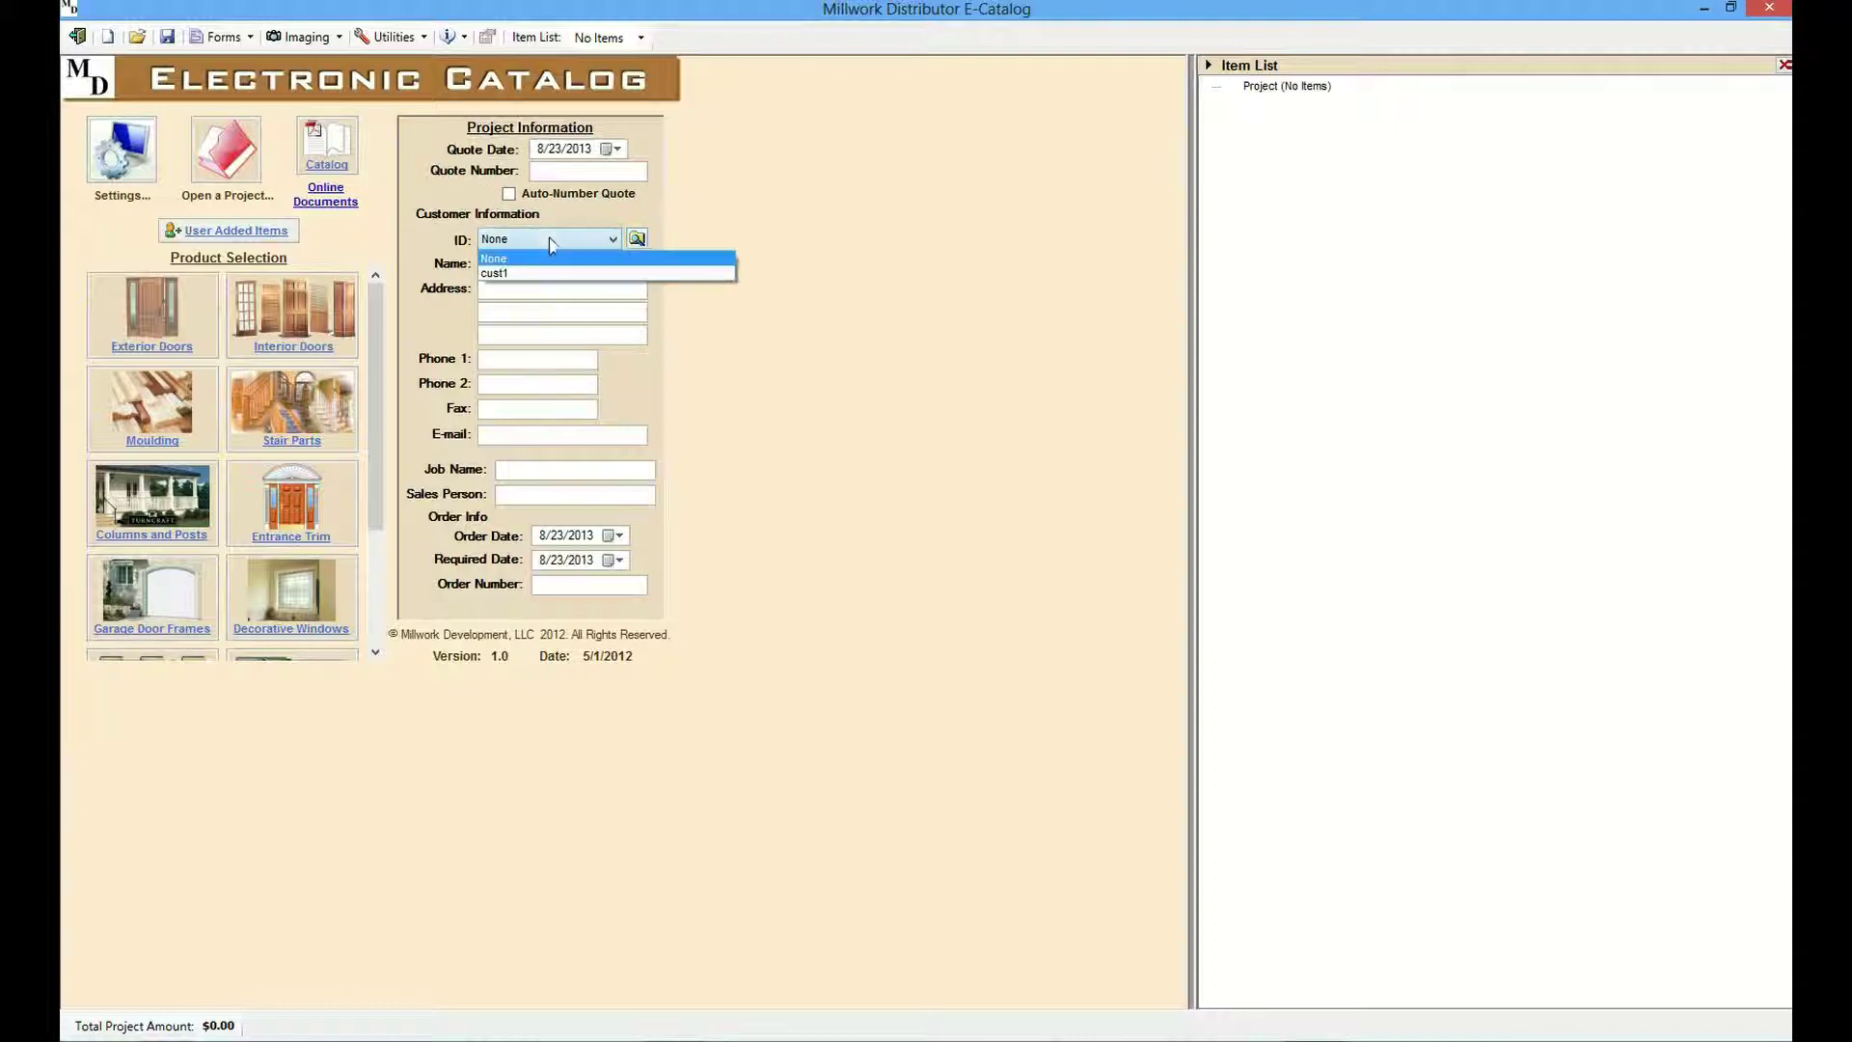
left_click(515, 274)
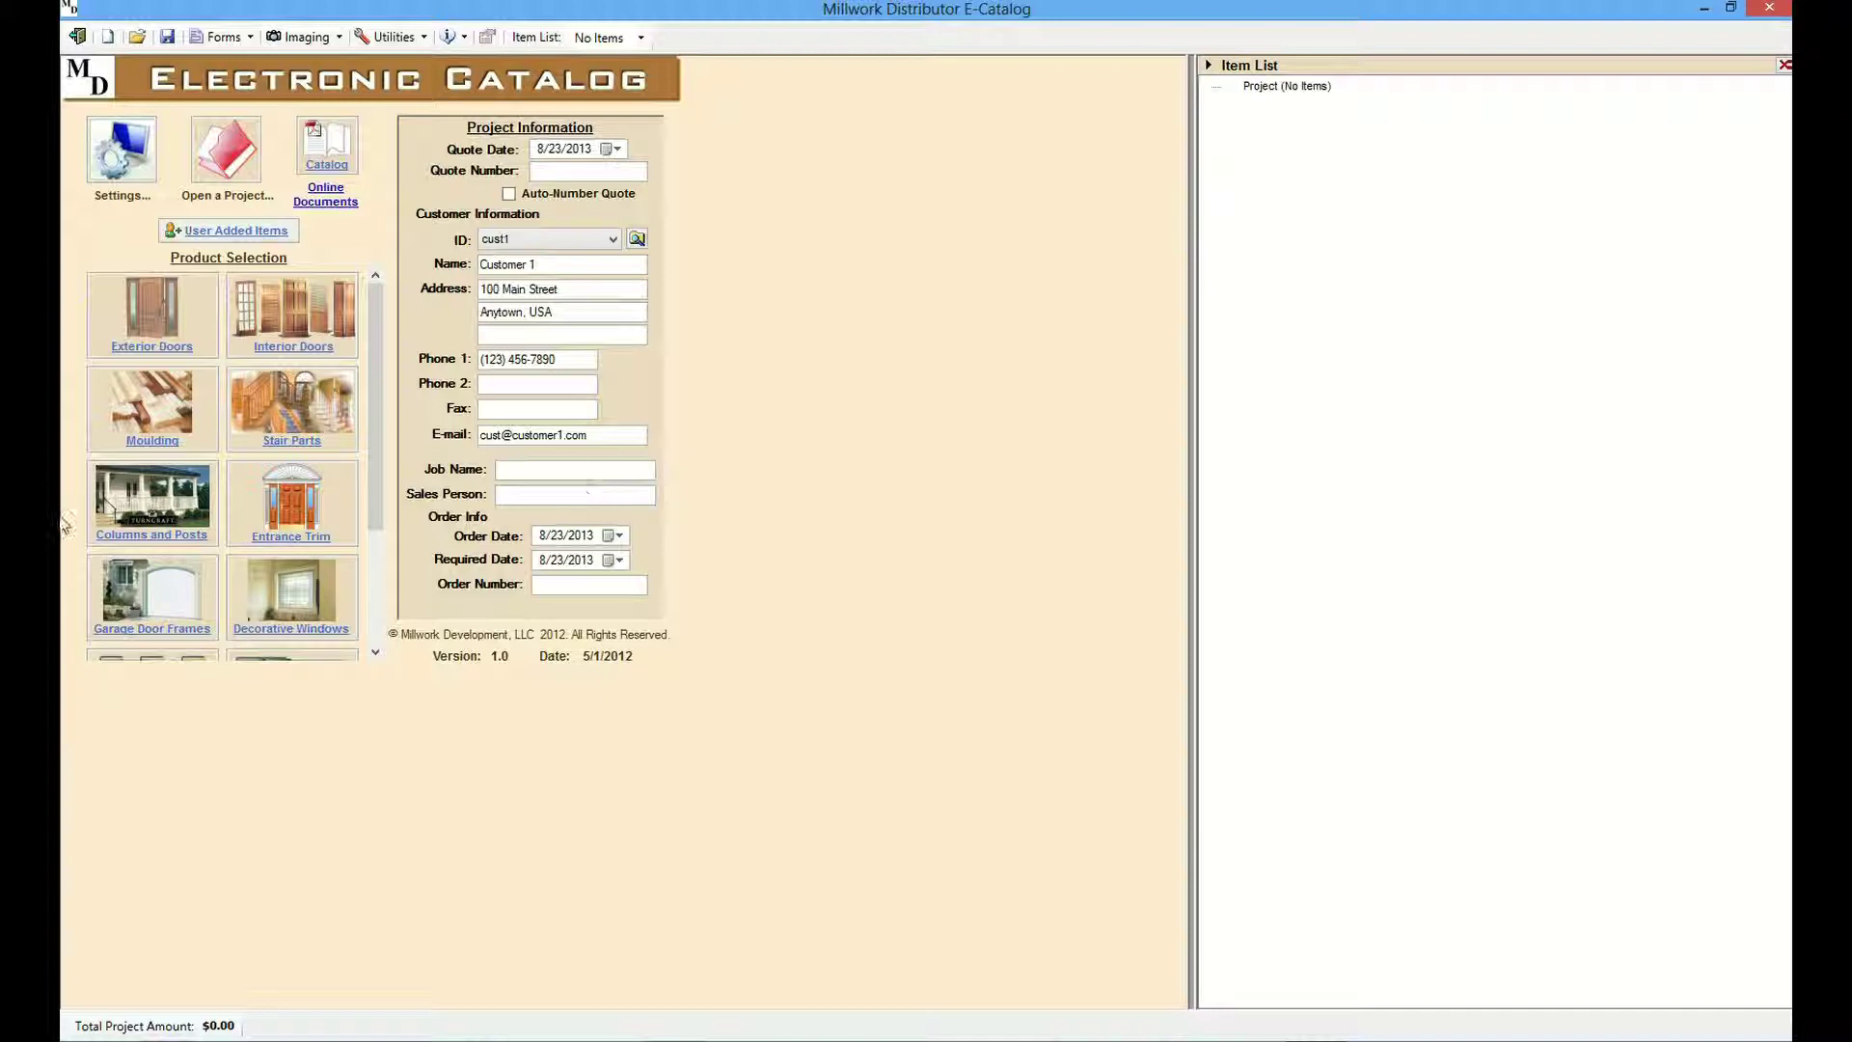
left_click(145, 328)
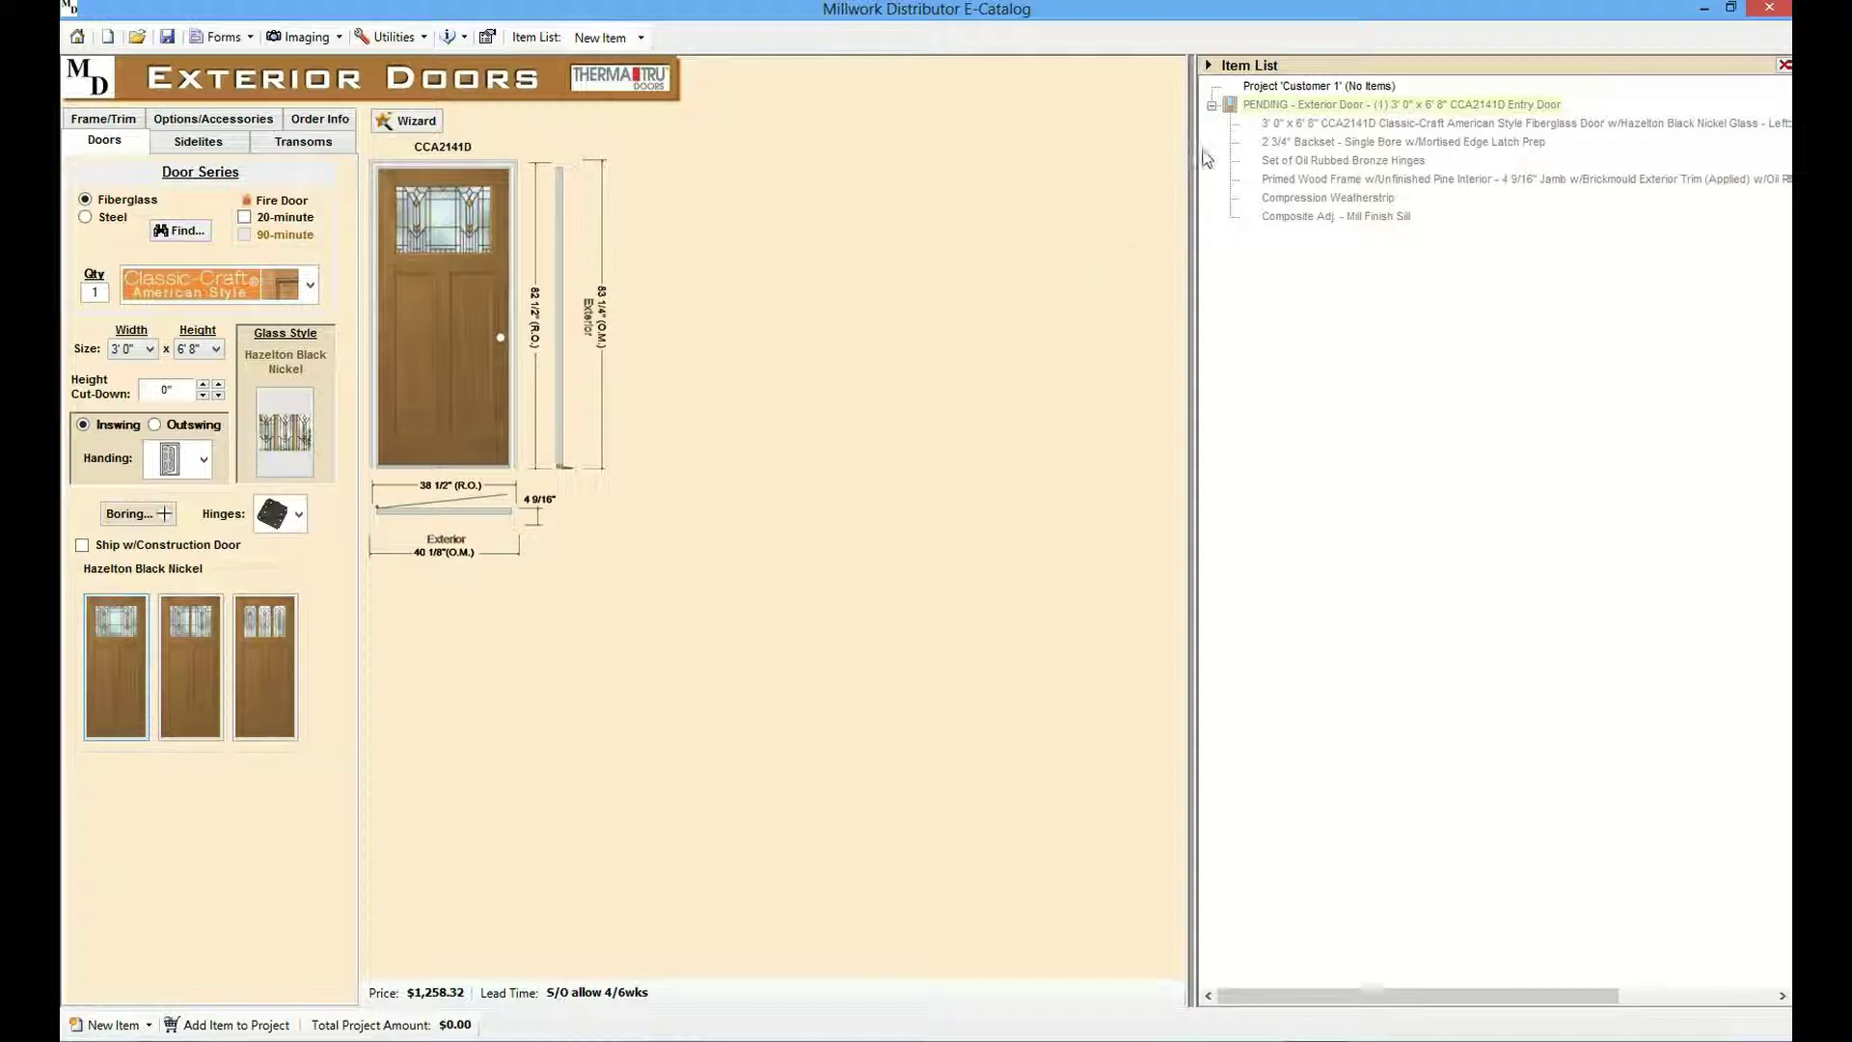
left_click(1212, 108)
left_click(1213, 108)
- Change the door to a Smooth-Star S2461C with Concorde Brushed Nickel glass, priced $484.40
left_click(273, 282)
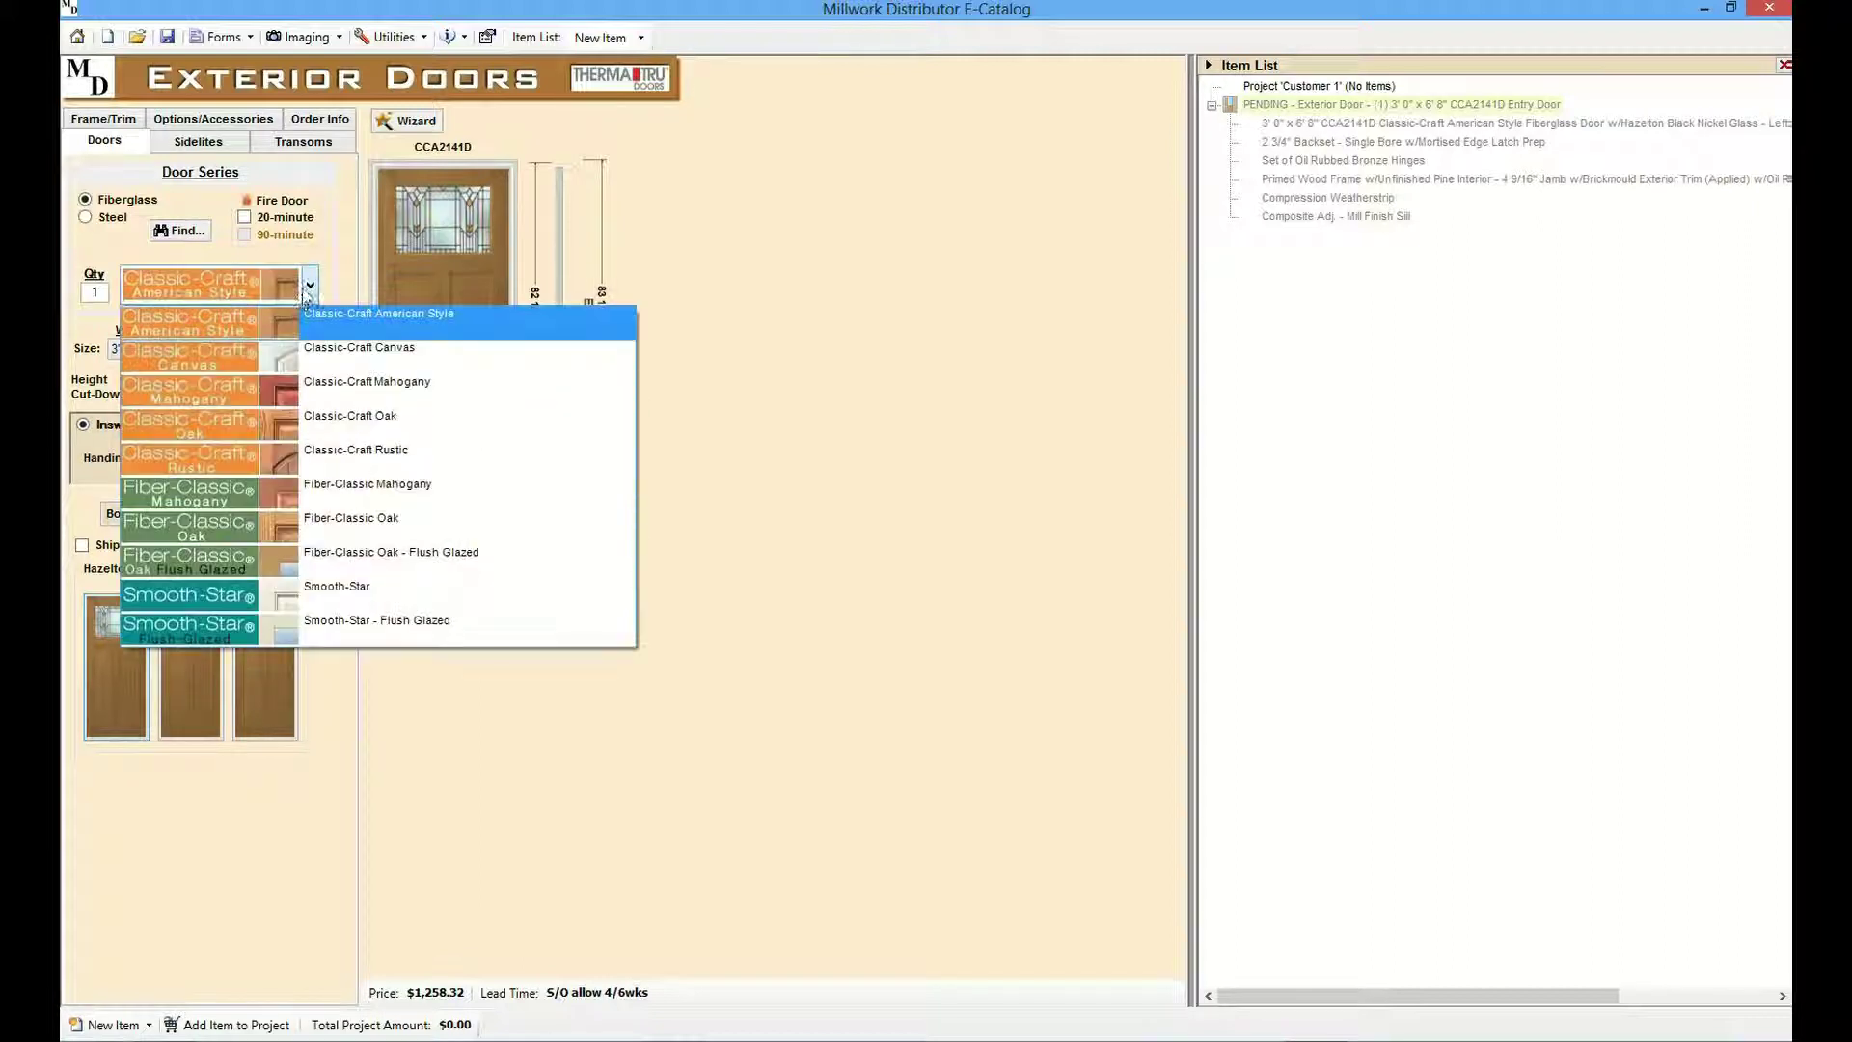
left_click(274, 591)
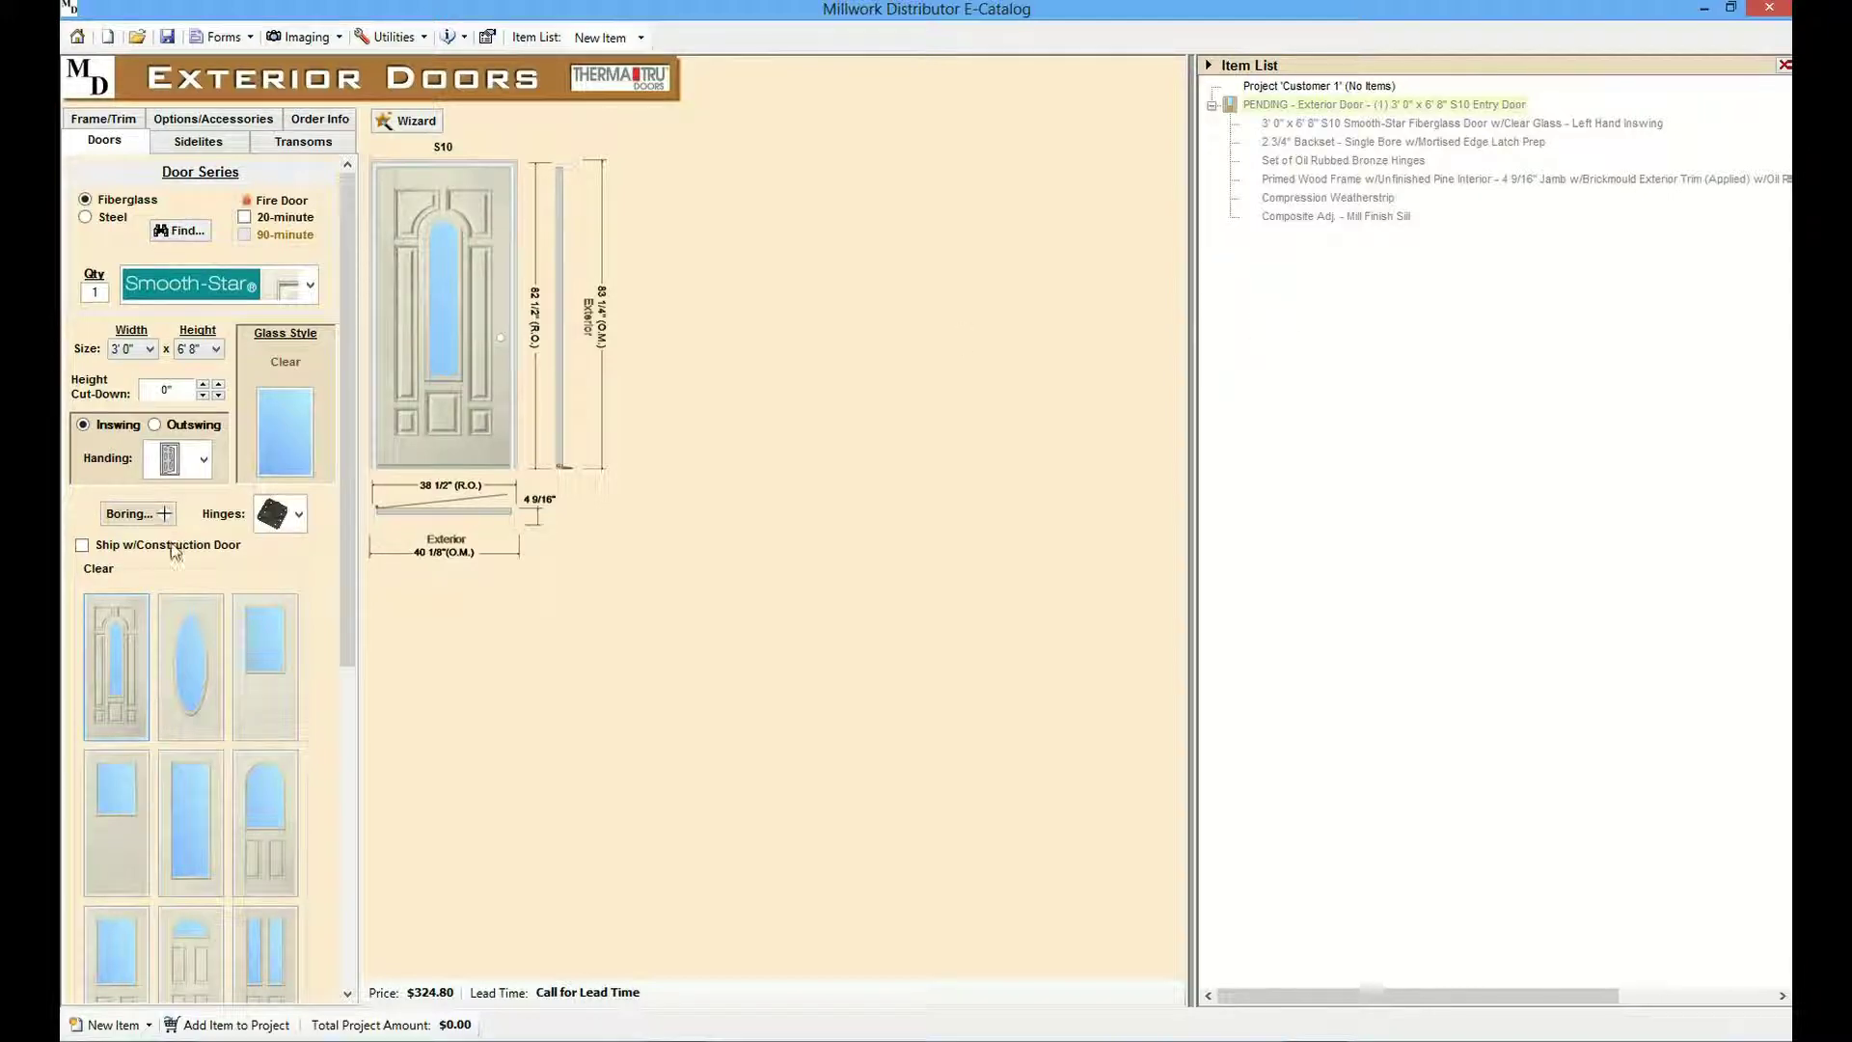
left_click(287, 413)
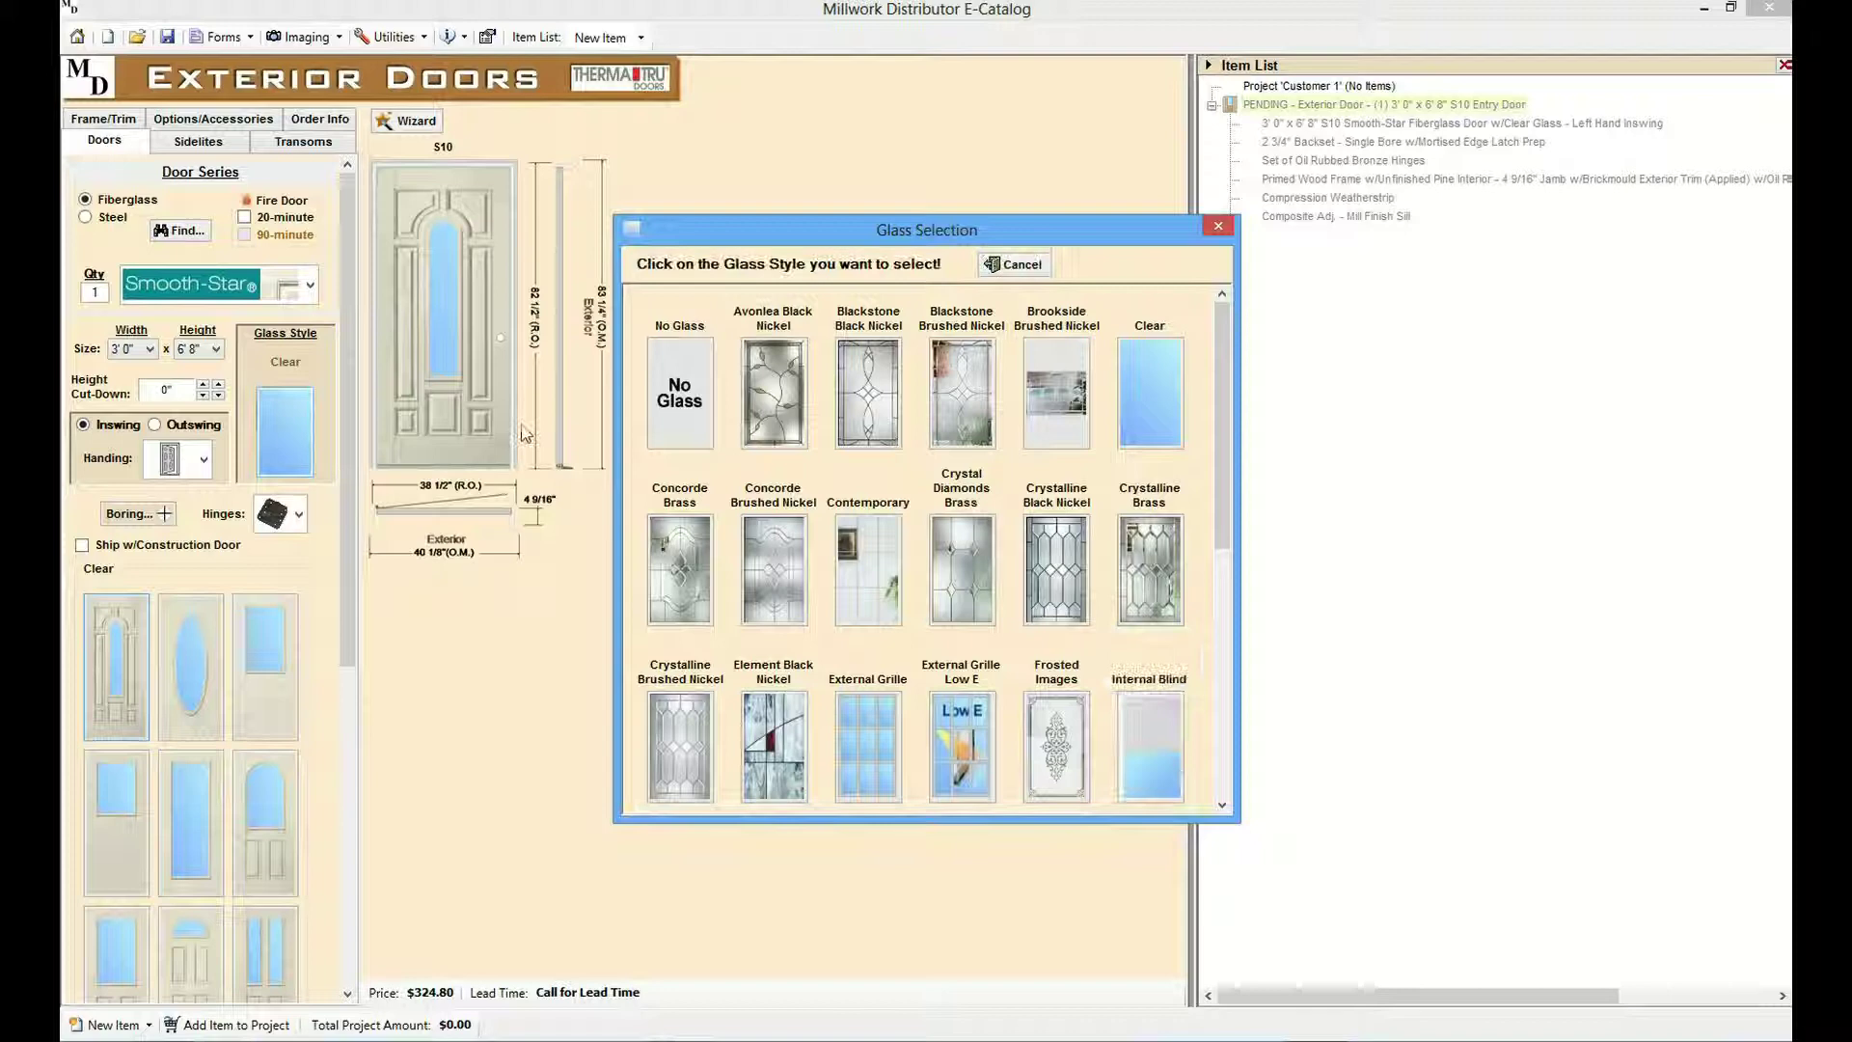
left_click(763, 565)
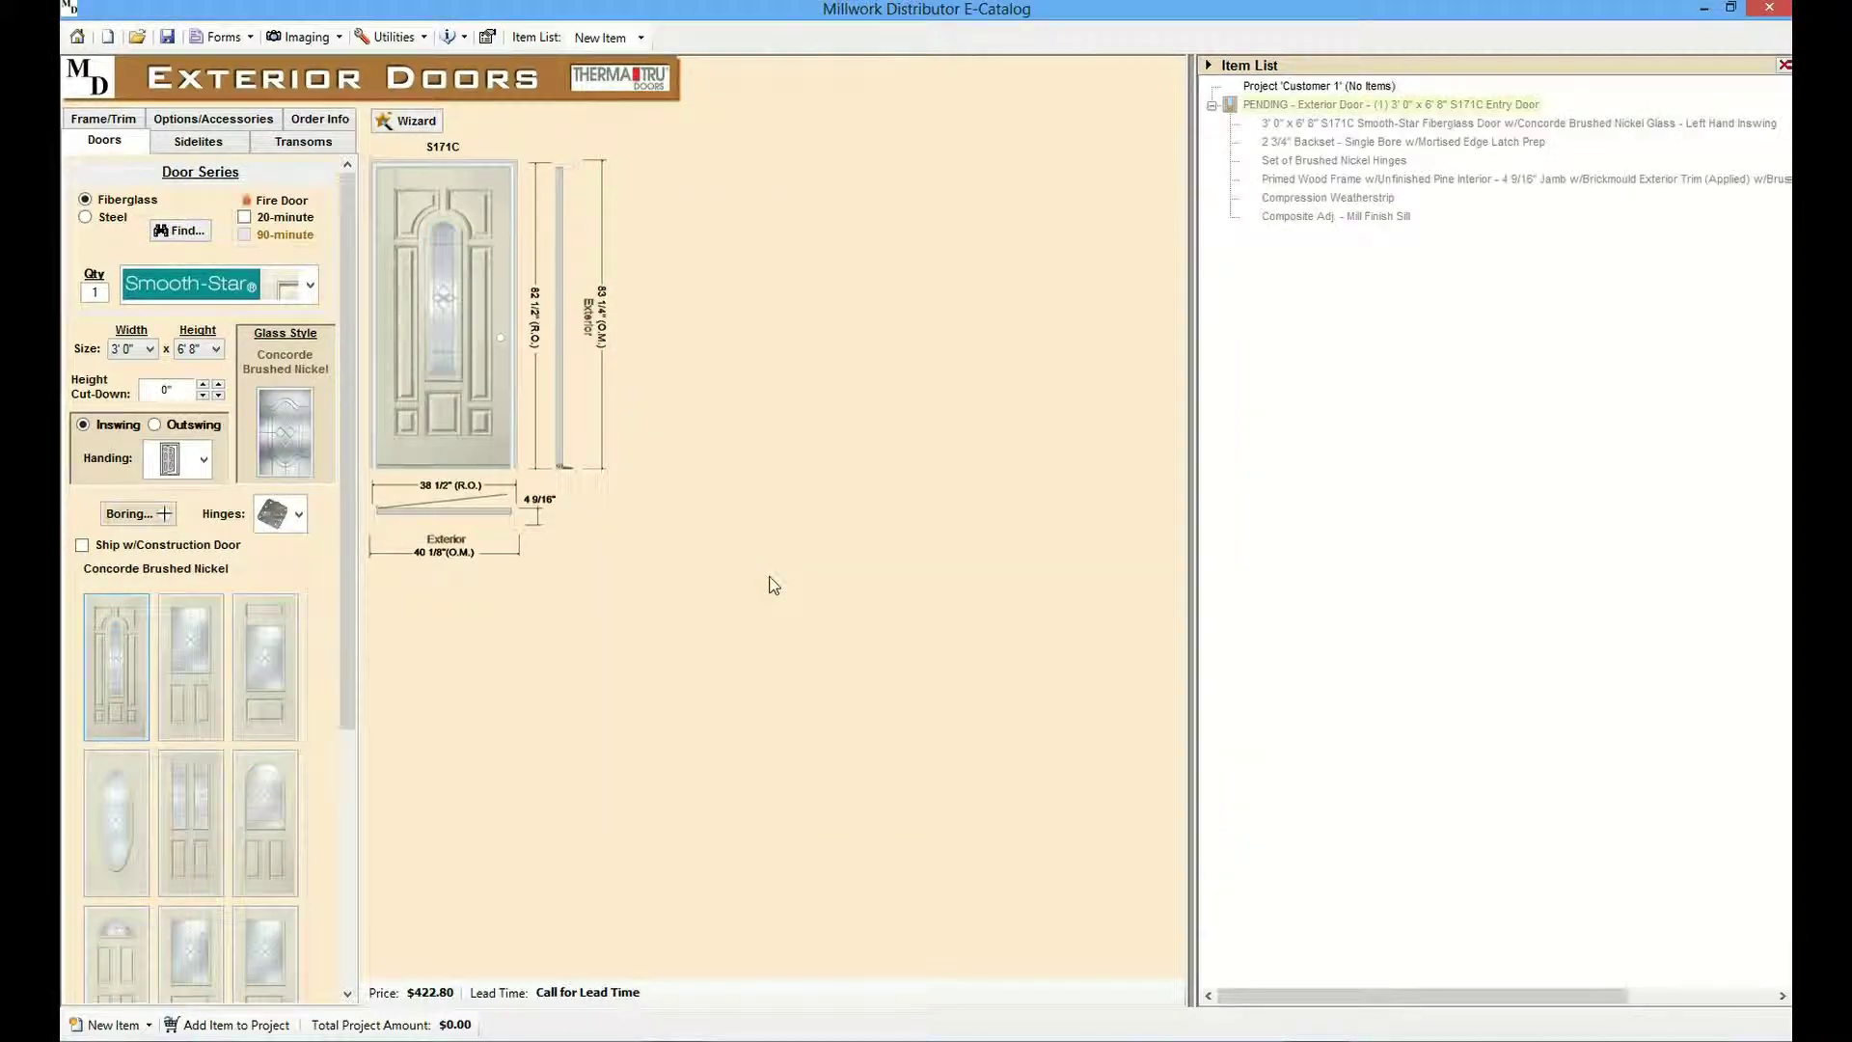
left_click(191, 682)
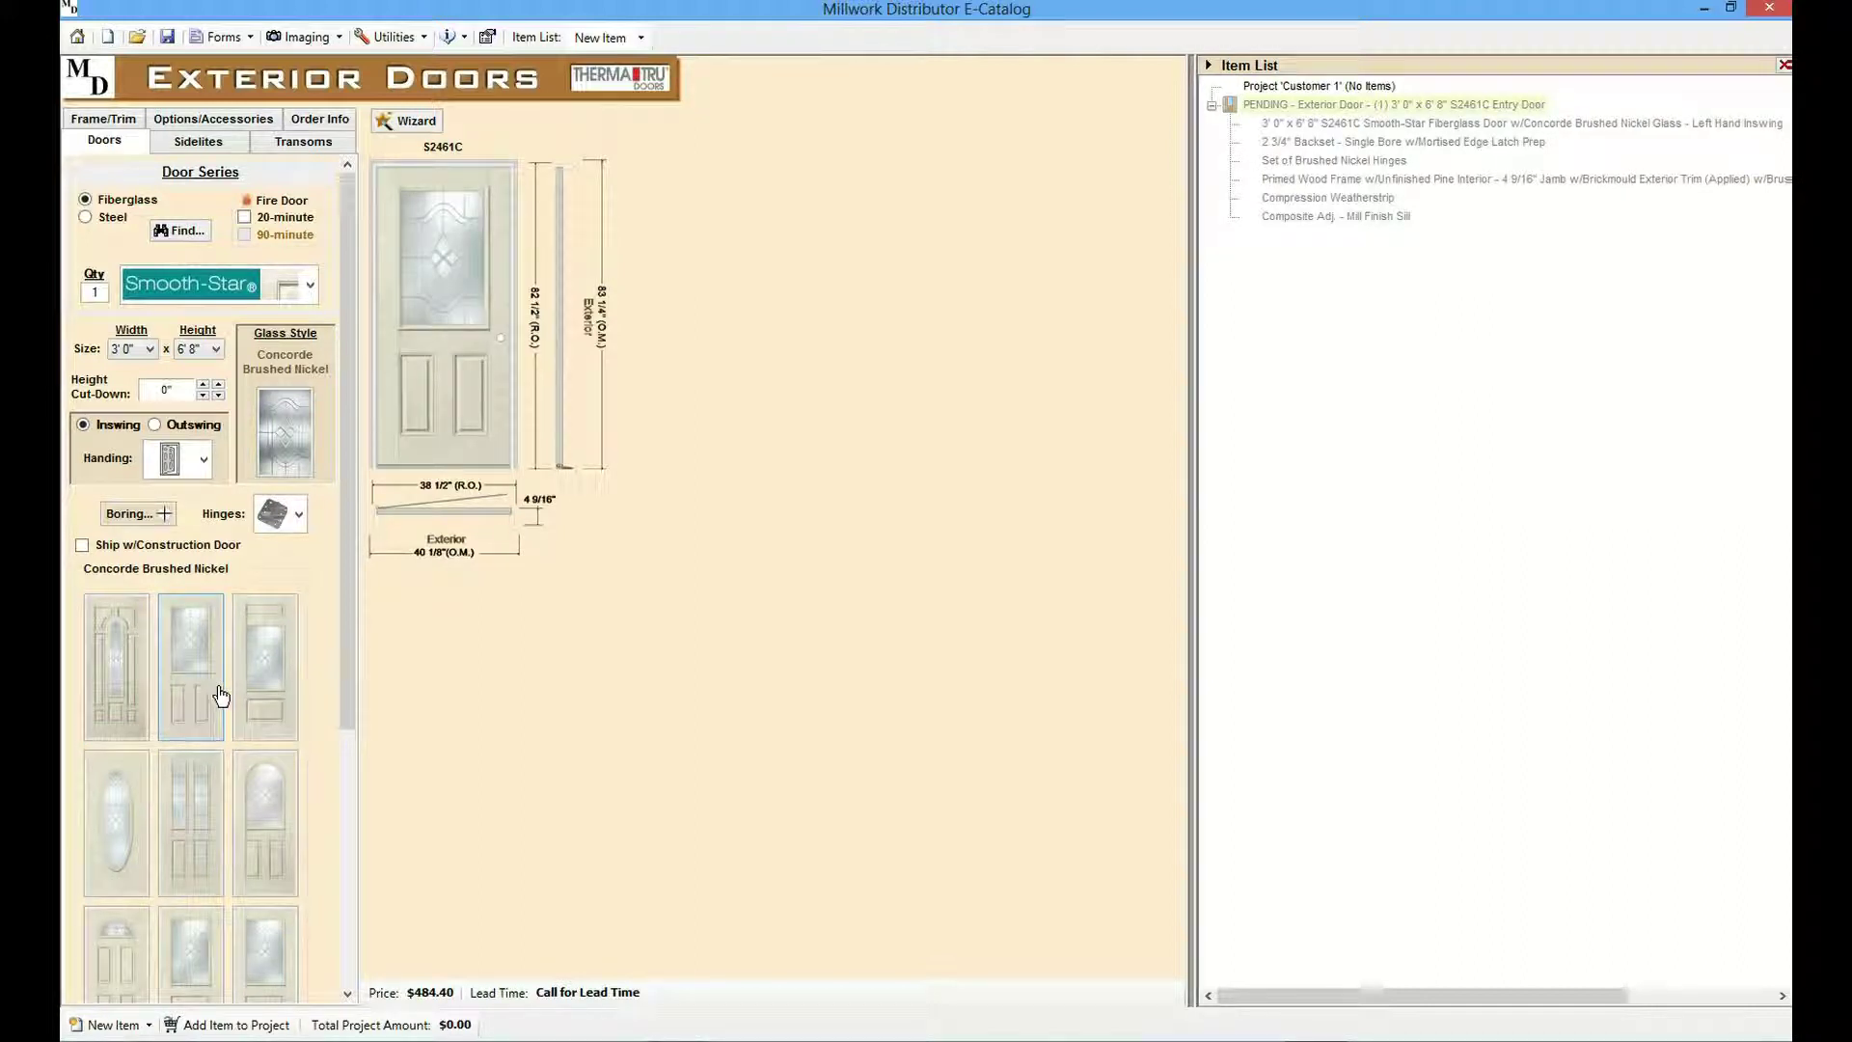
- Add double 14" S430SL1C sidelites and a 54CNRT1C transom, raising the price to $2,592.80
left_click(198, 142)
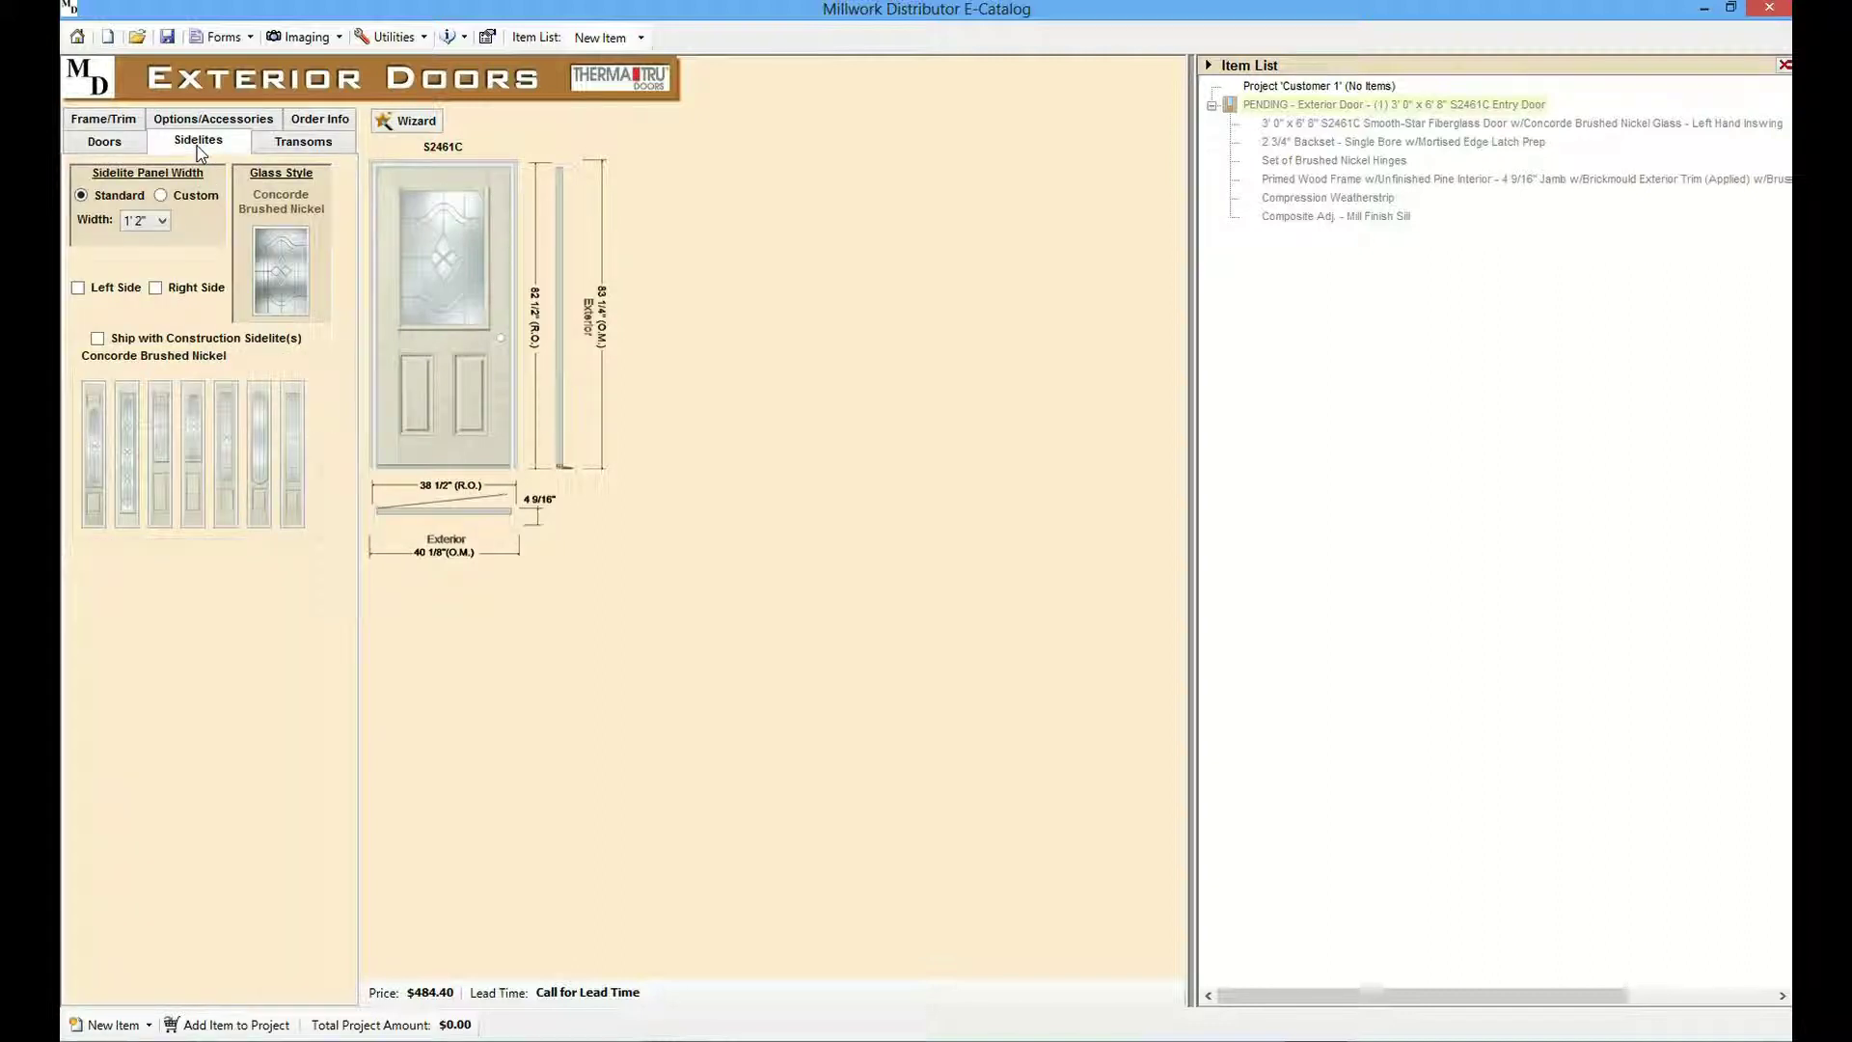
left_click(160, 444)
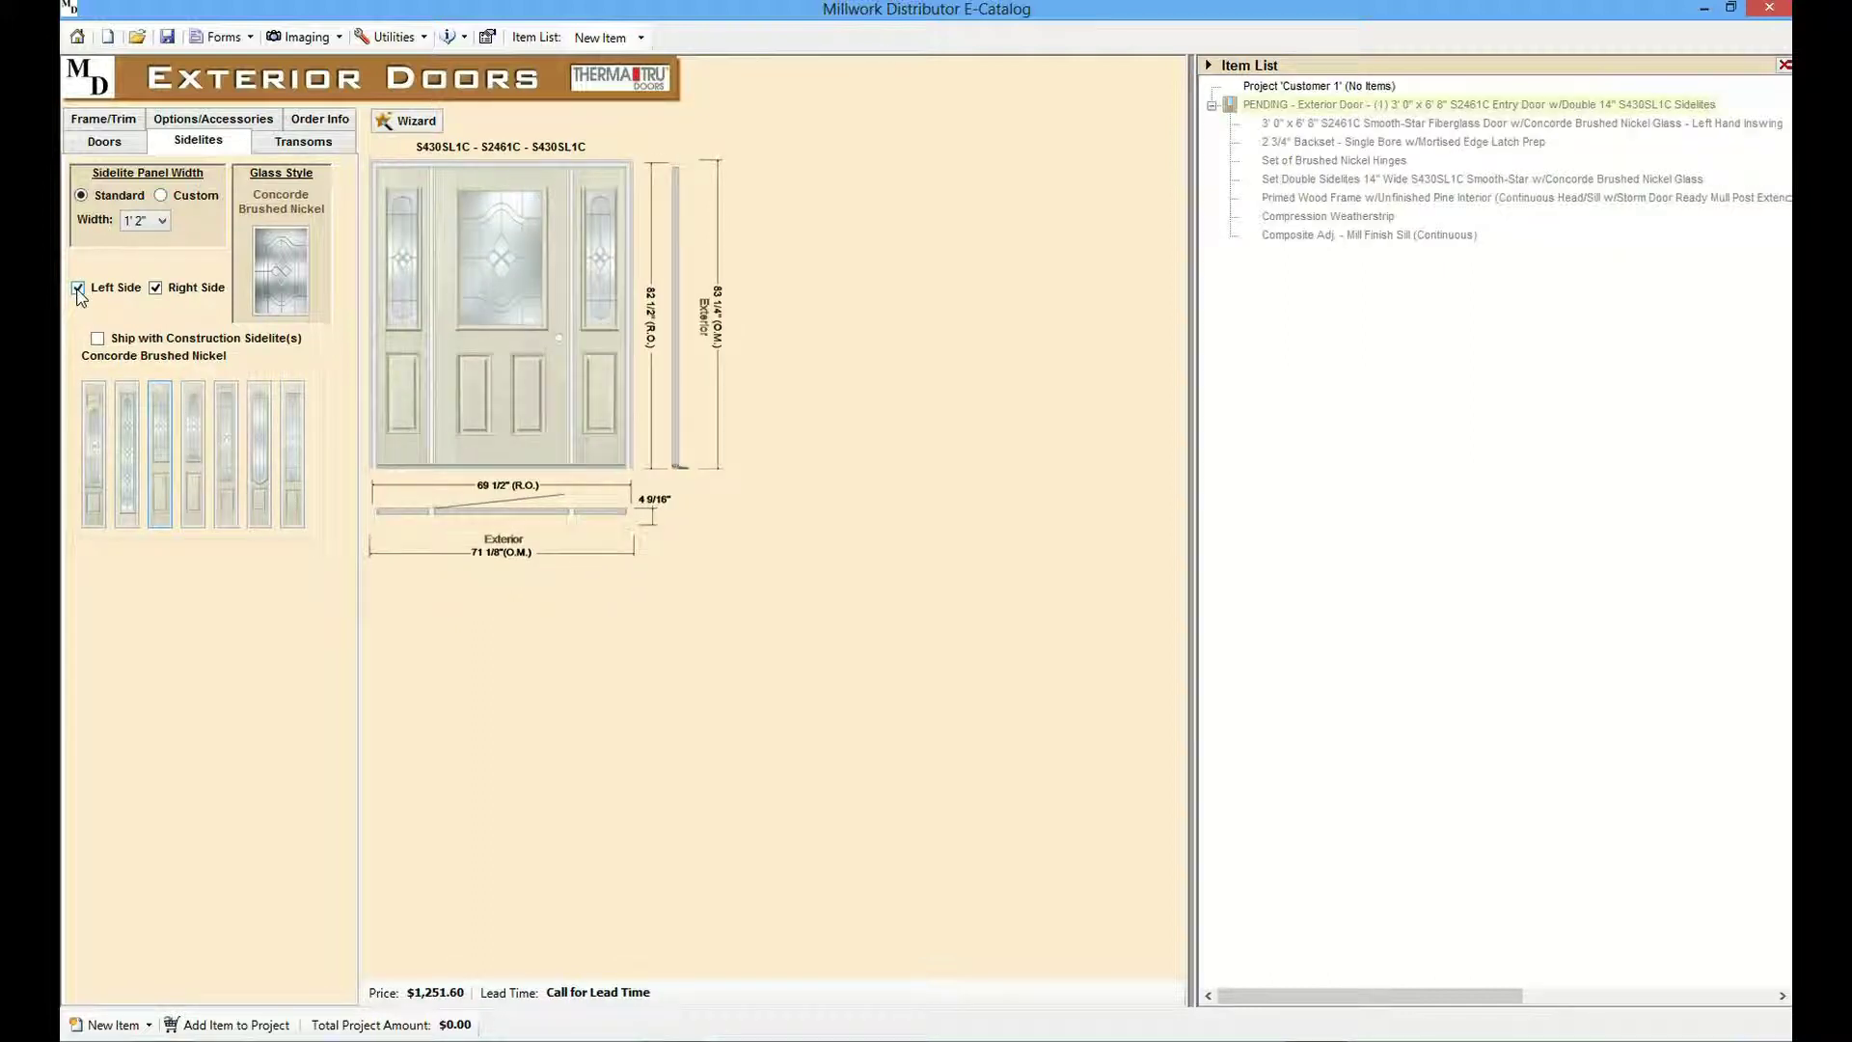
left_click(303, 143)
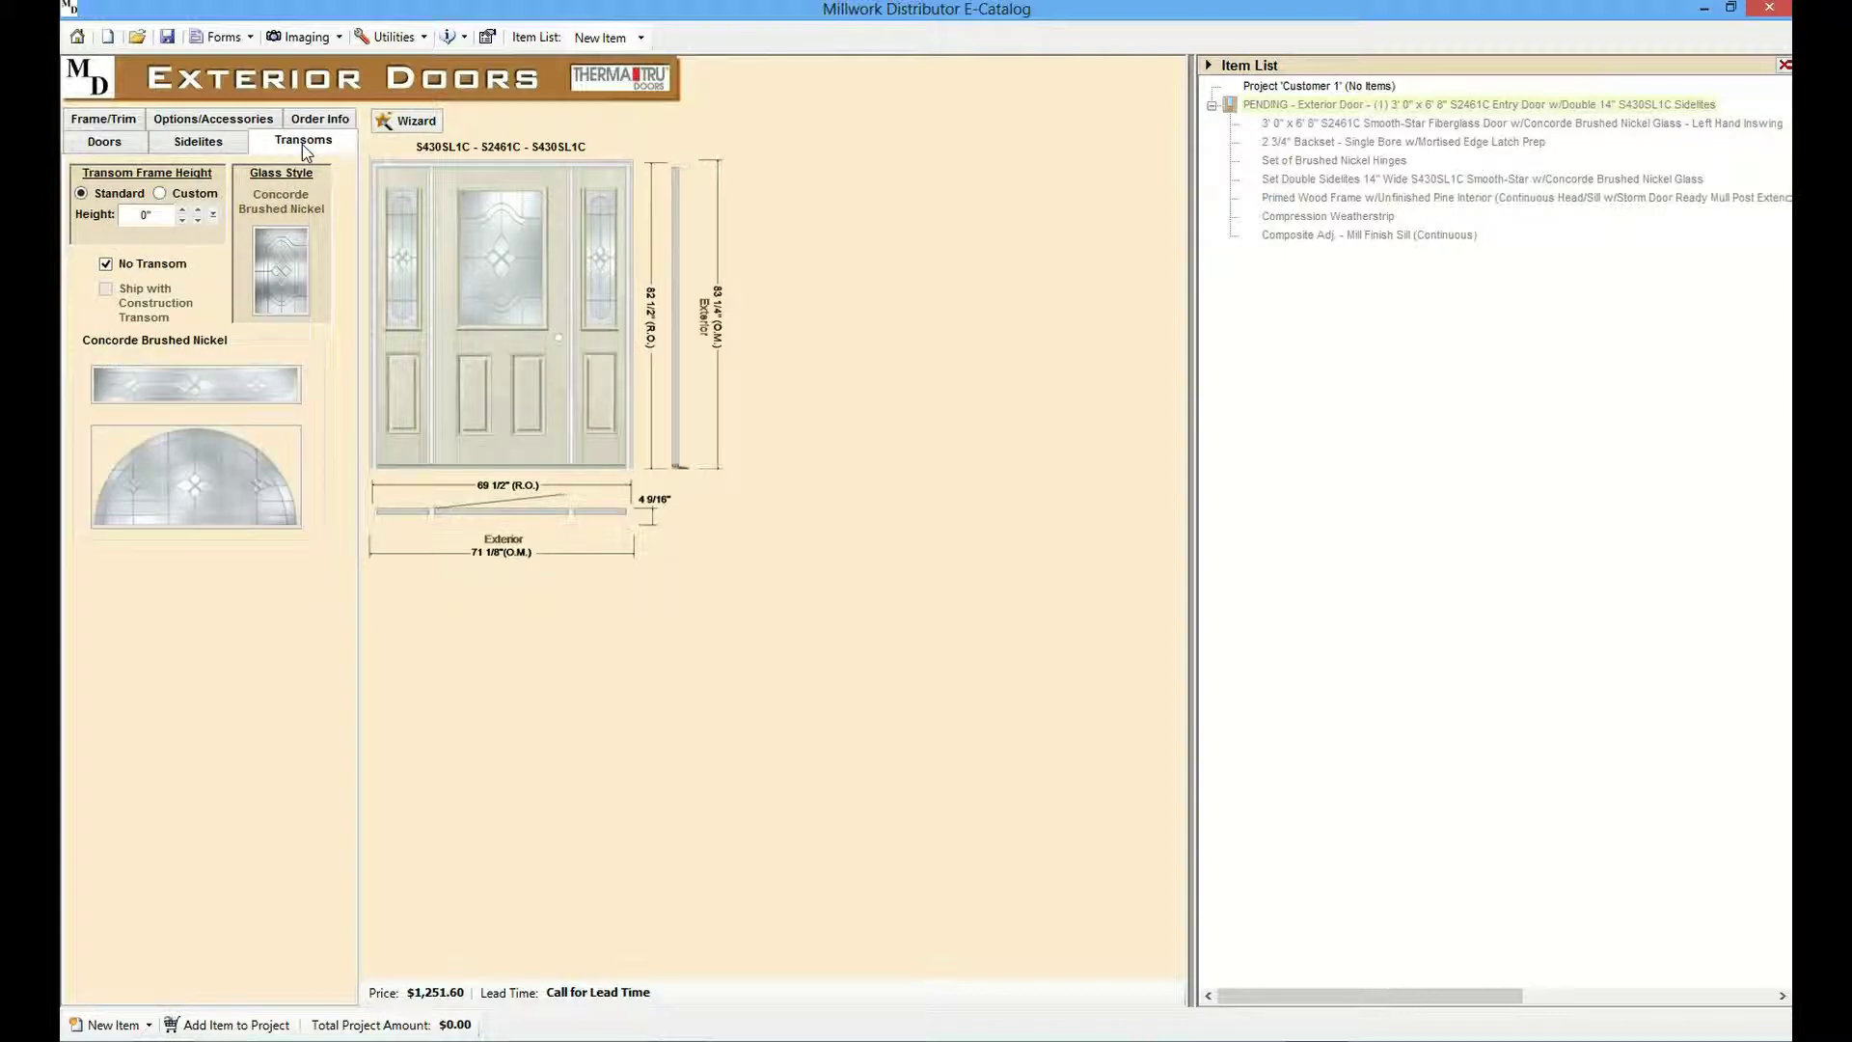
left_click(178, 389)
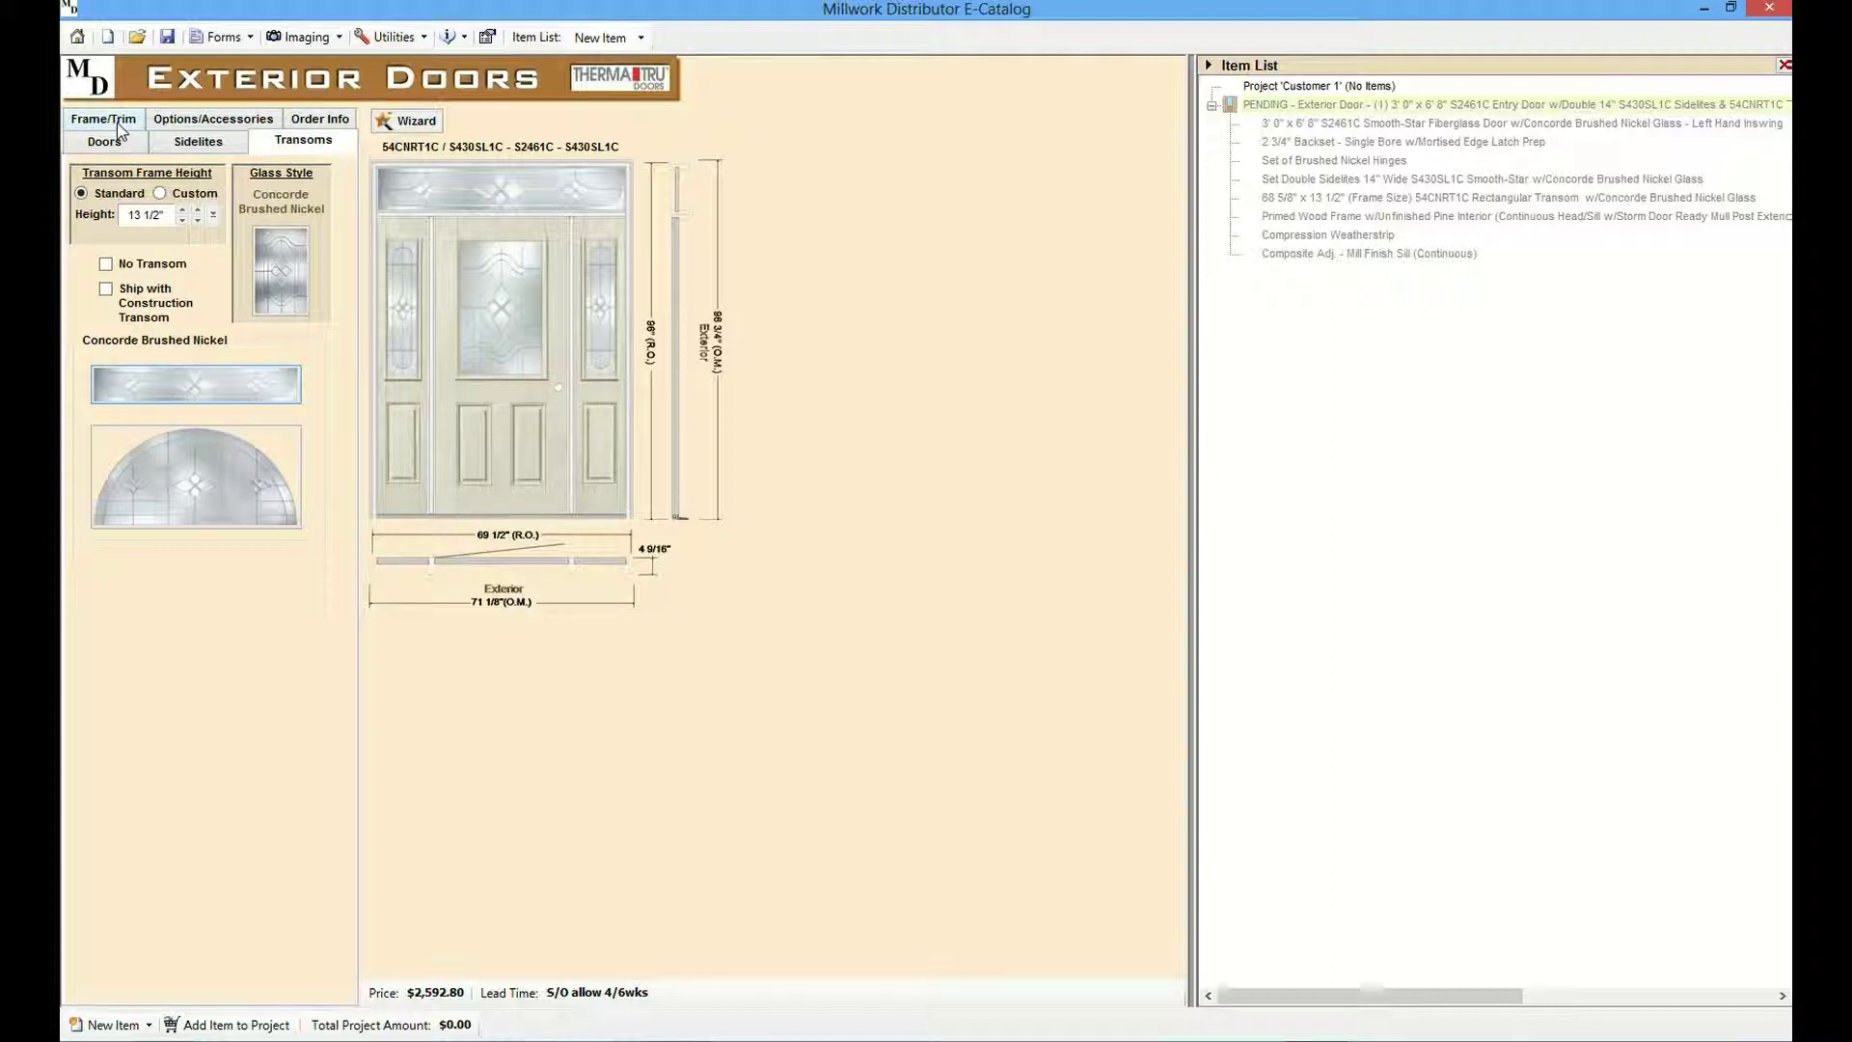
left_click(114, 123)
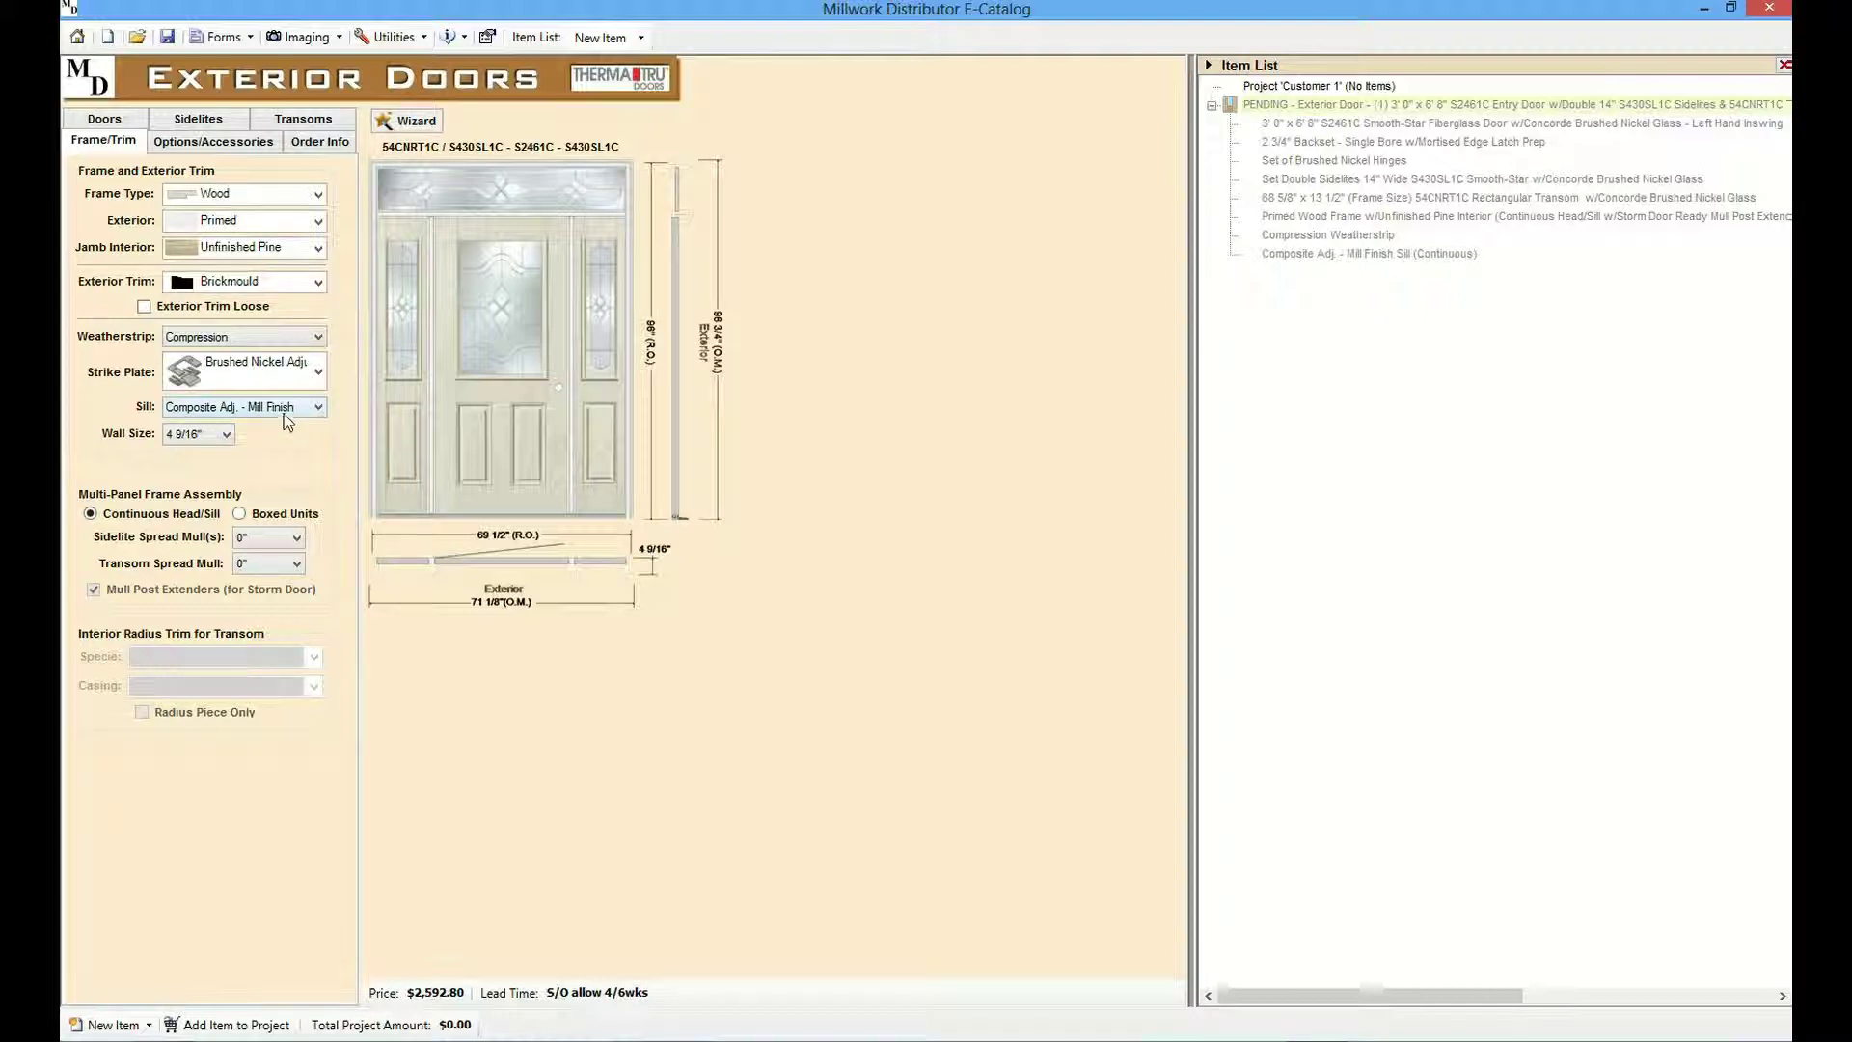
- Show the door's options and accessories and bring up the Prefinishing Selection dialog
left_click(223, 149)
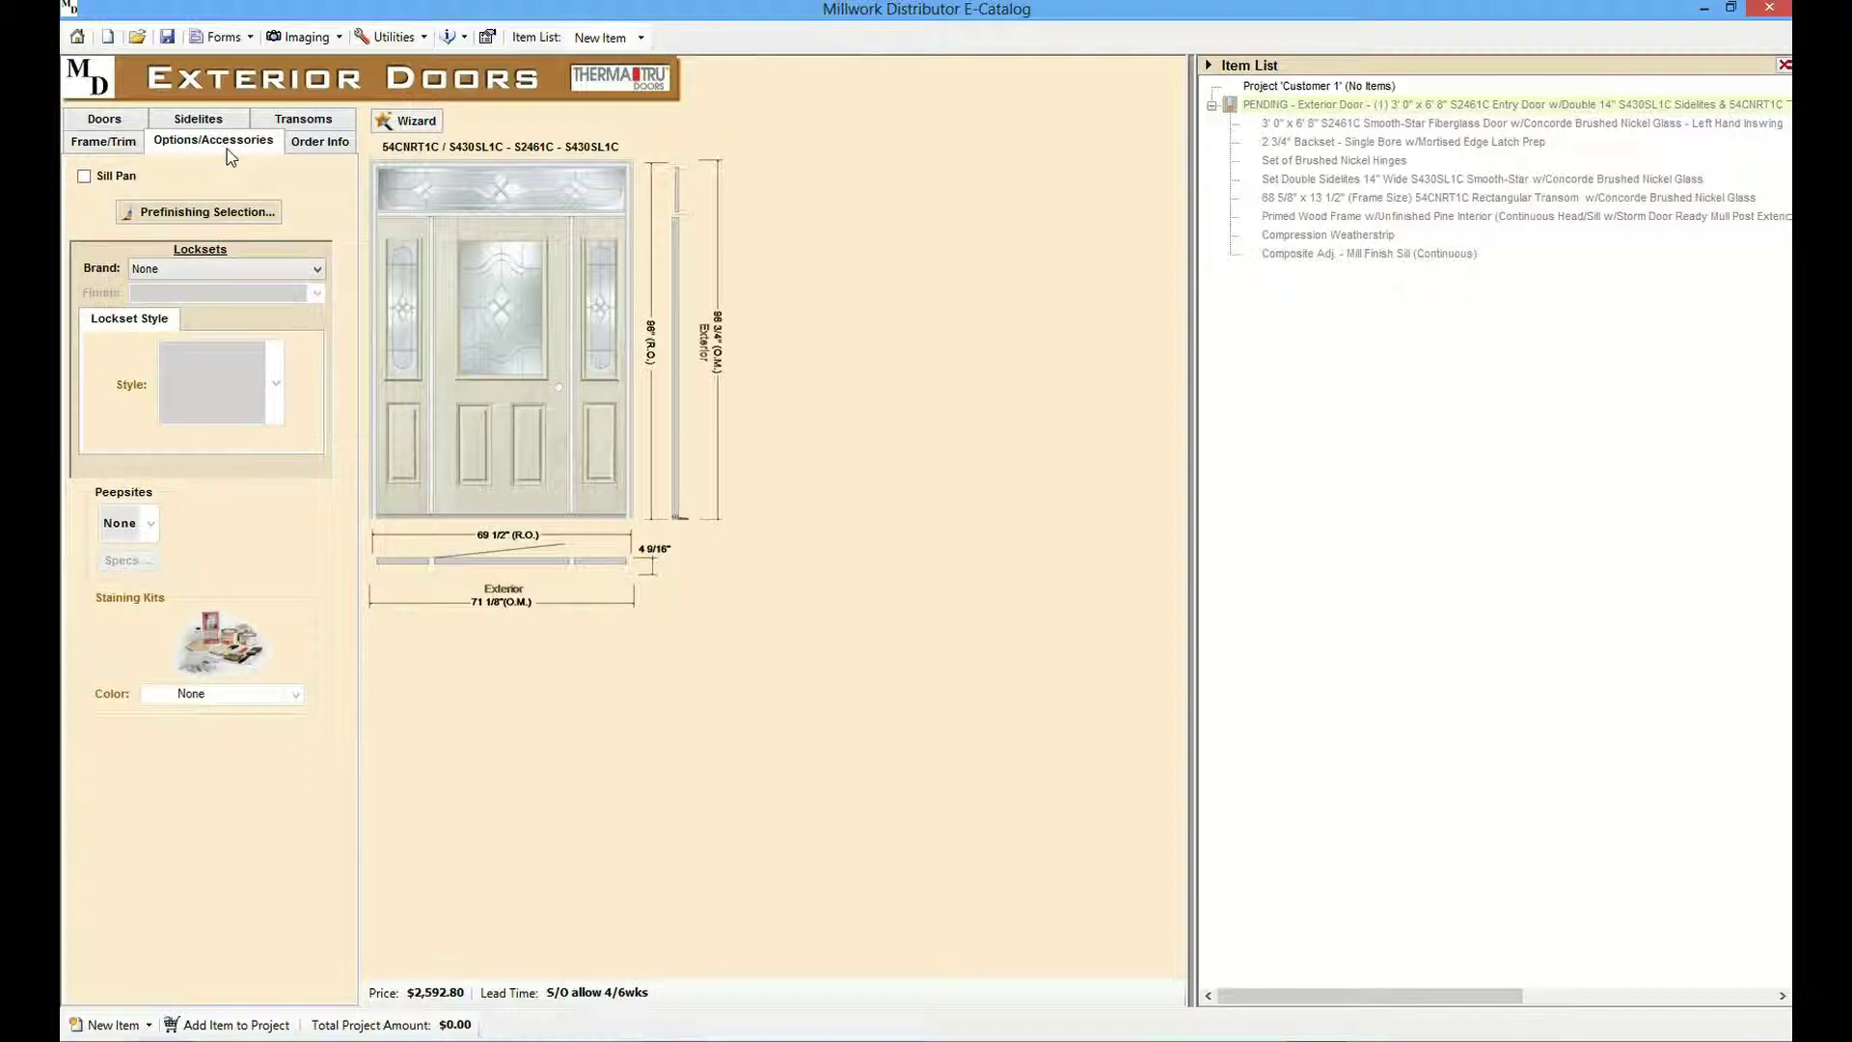
left_click(226, 216)
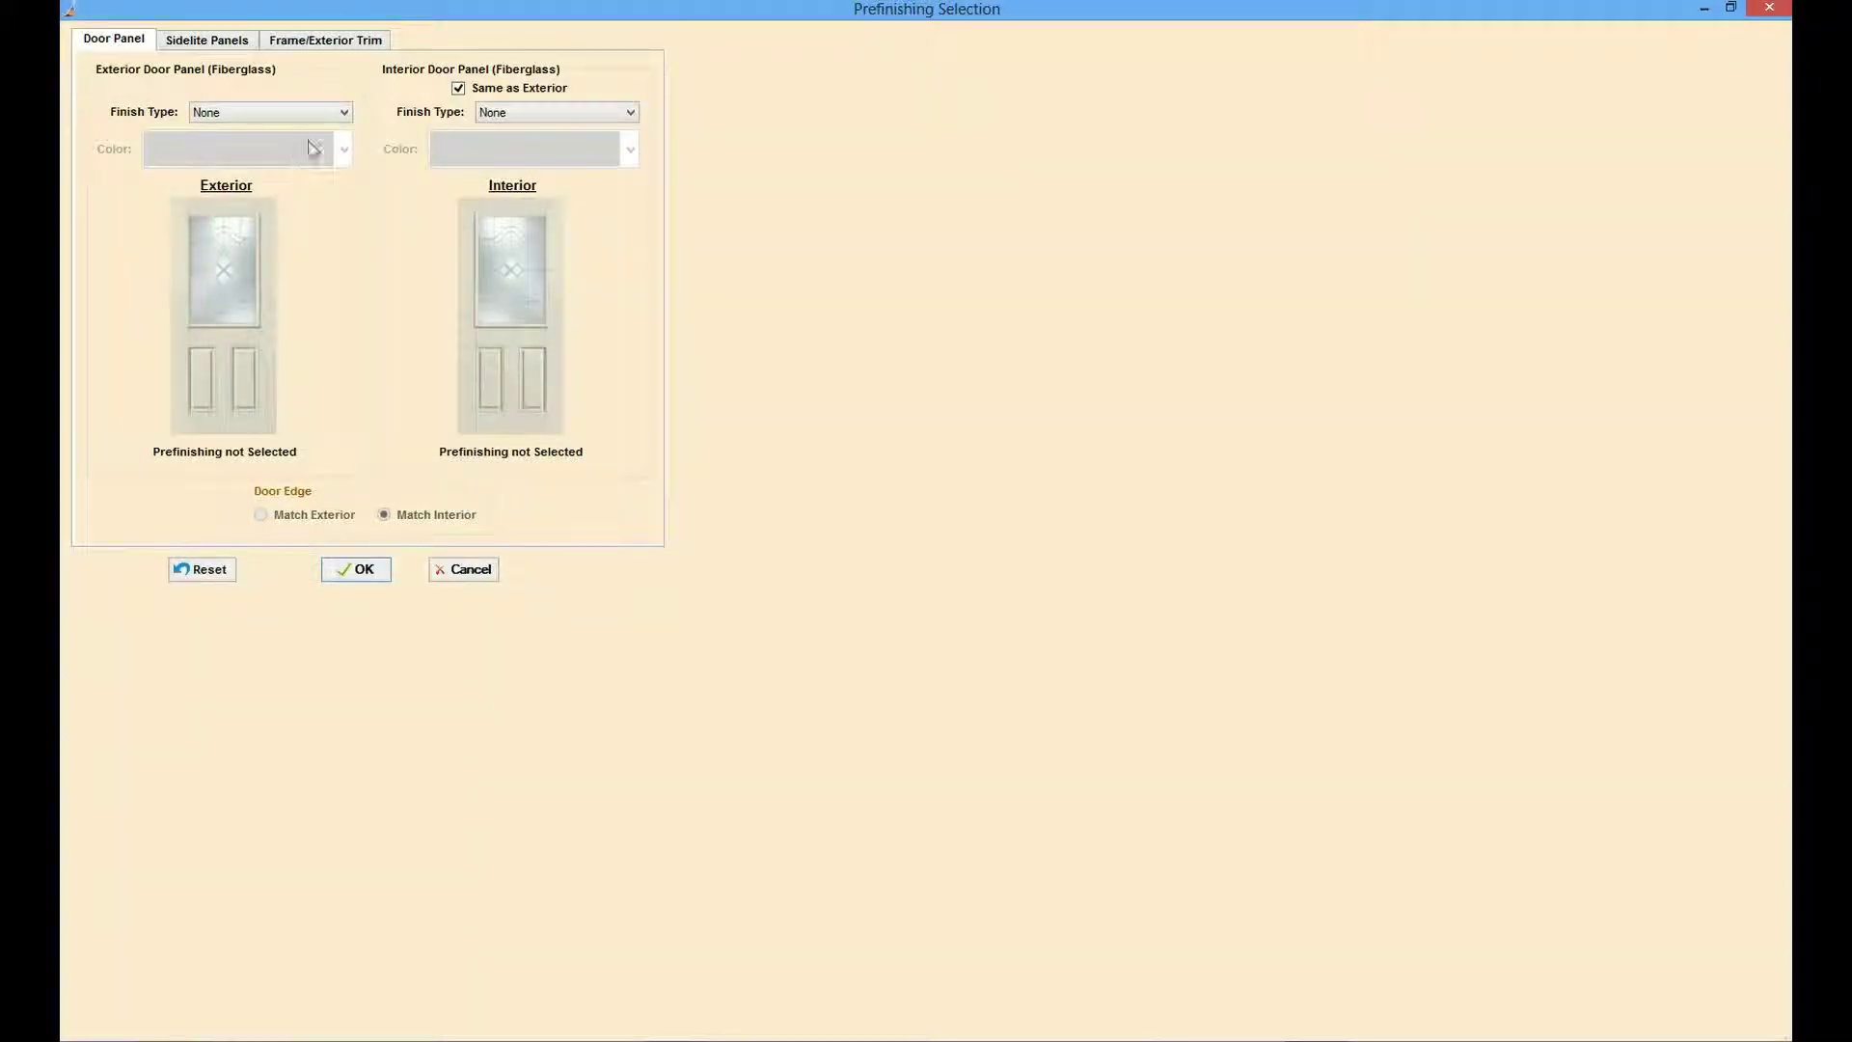
- Prefinish the door with Paint in Pewter J3025, bringing the price to $3,275.30
left_click(342, 112)
left_click(274, 142)
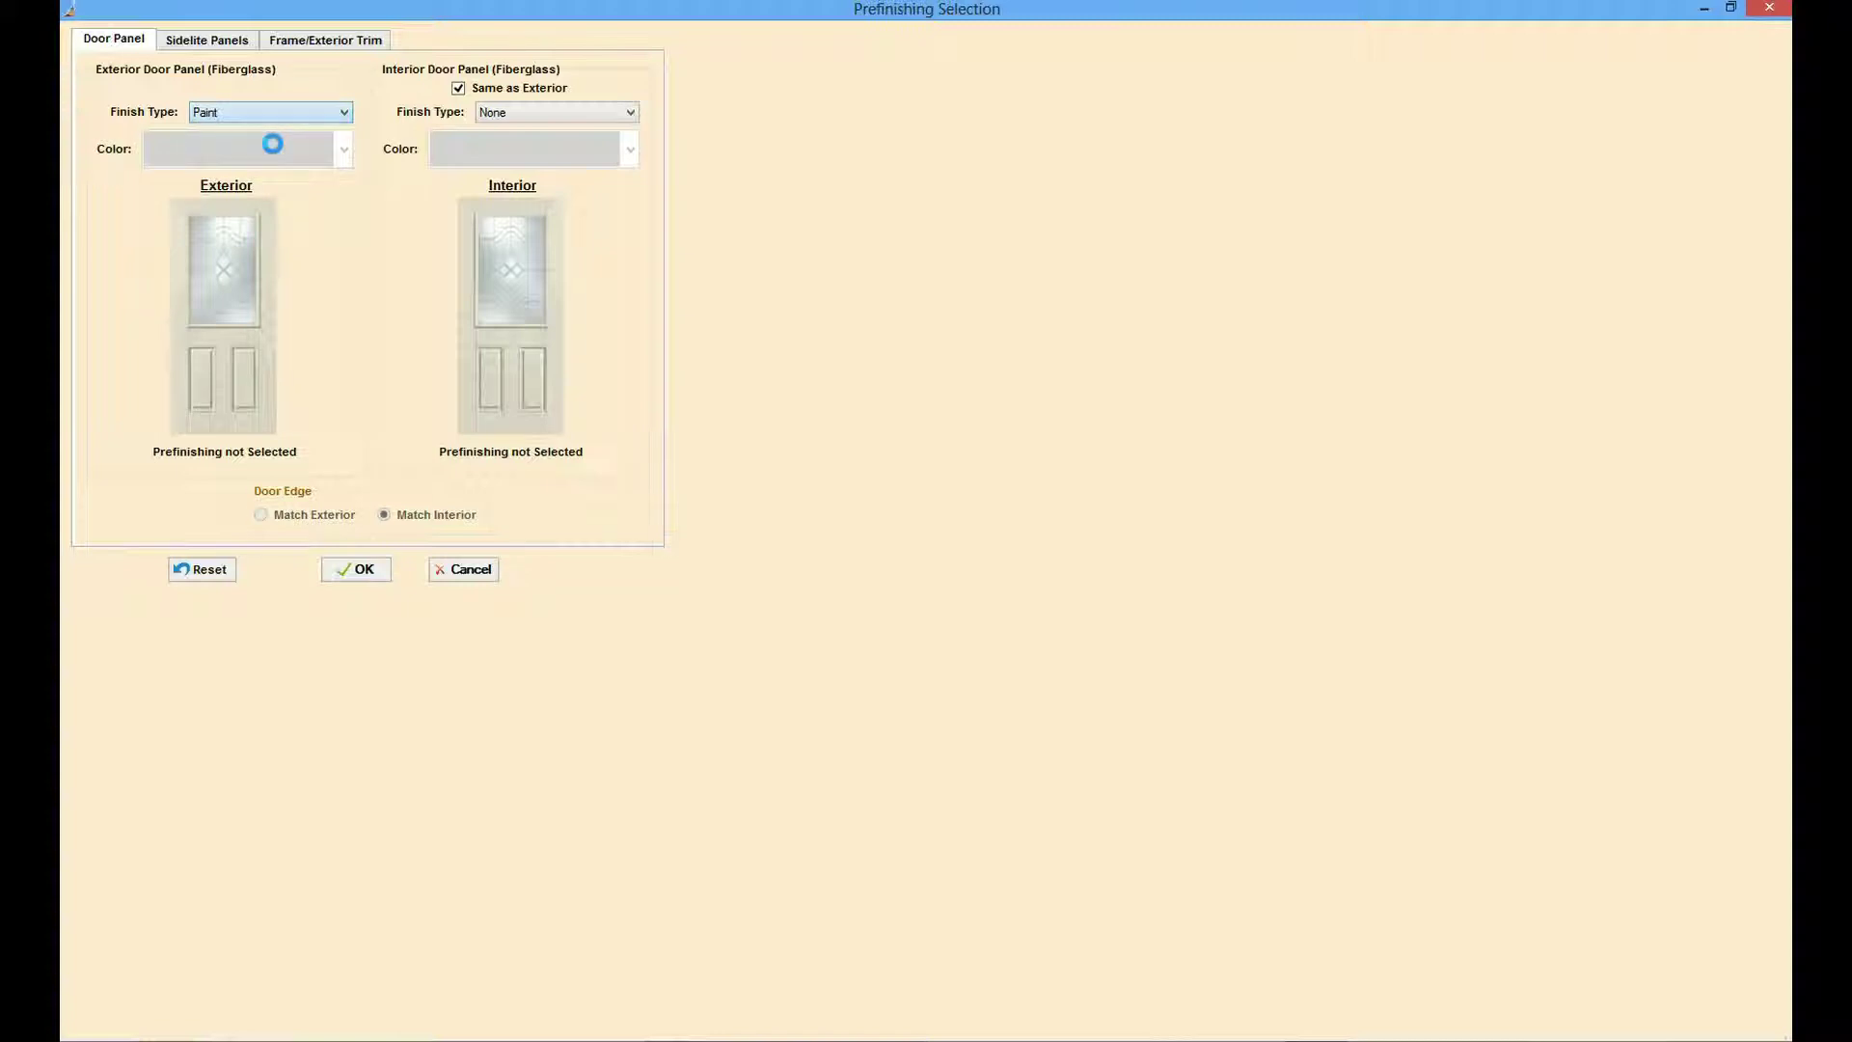
left_click(340, 152)
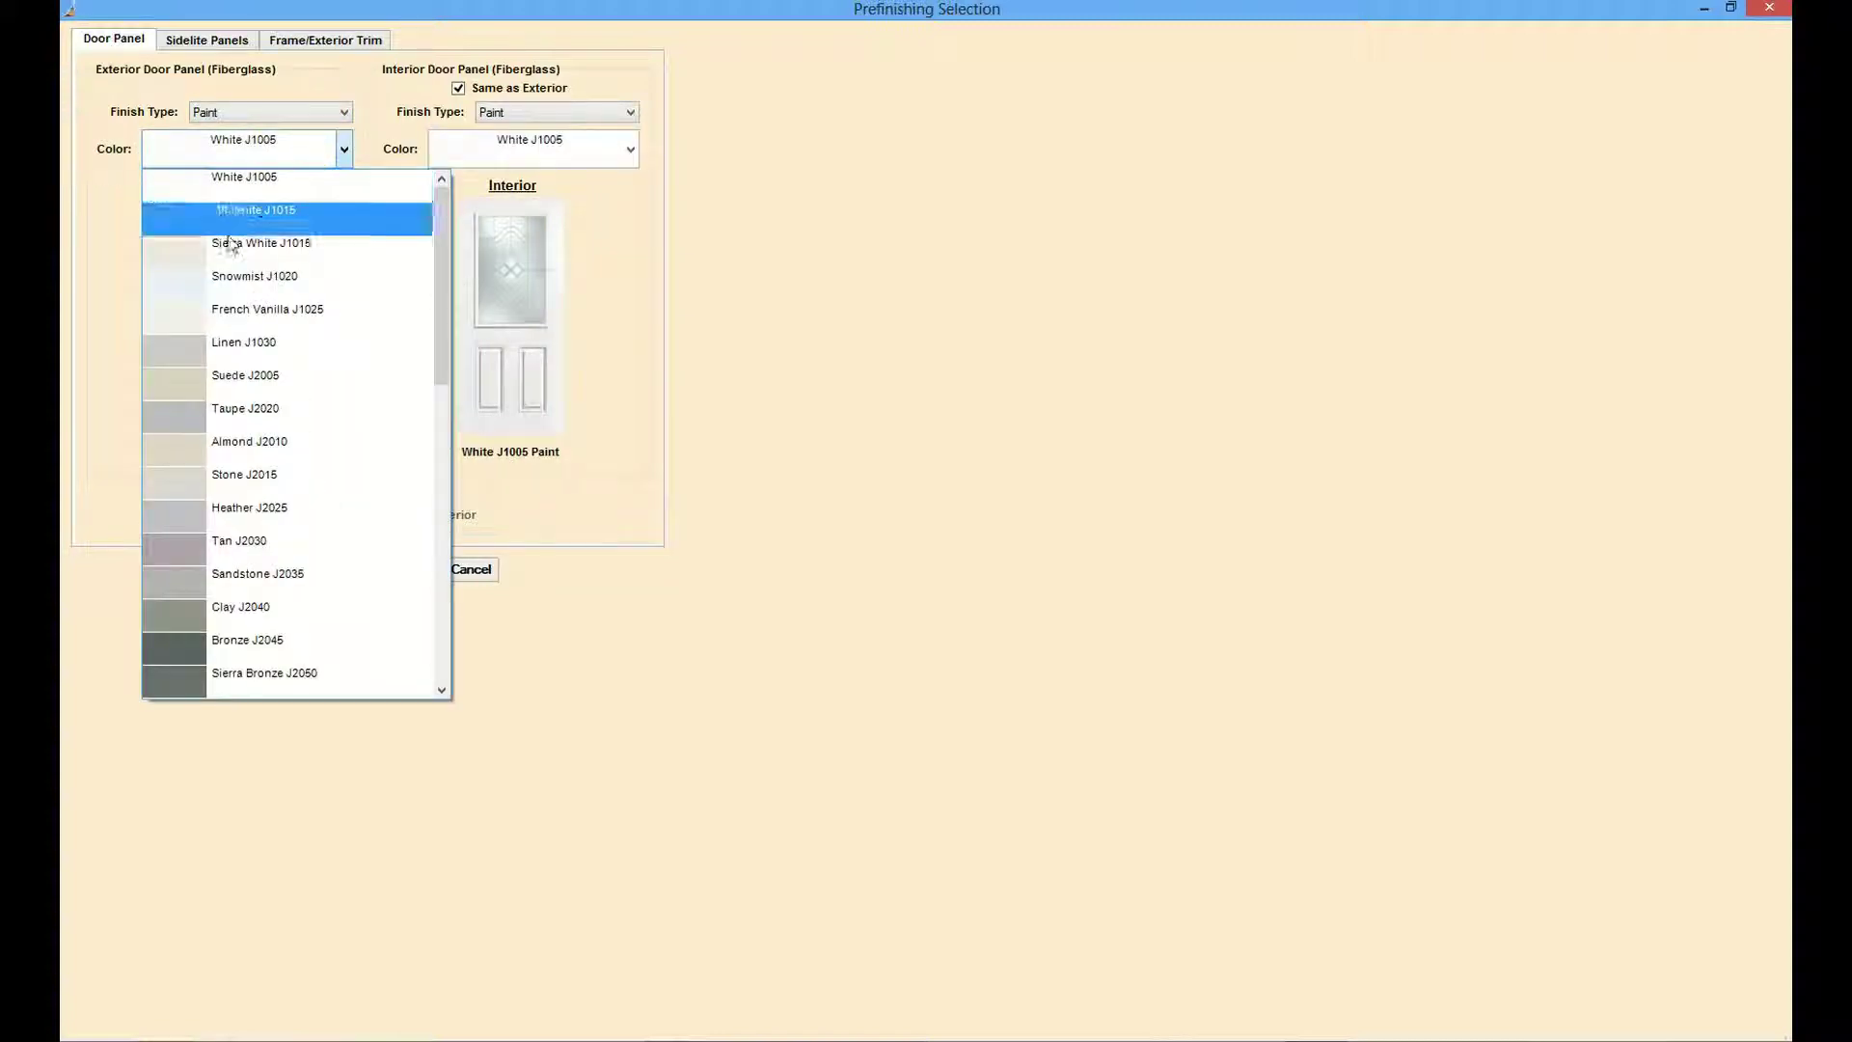
scroll(232, 478, "down", 2)
scroll(232, 475, "down", 3)
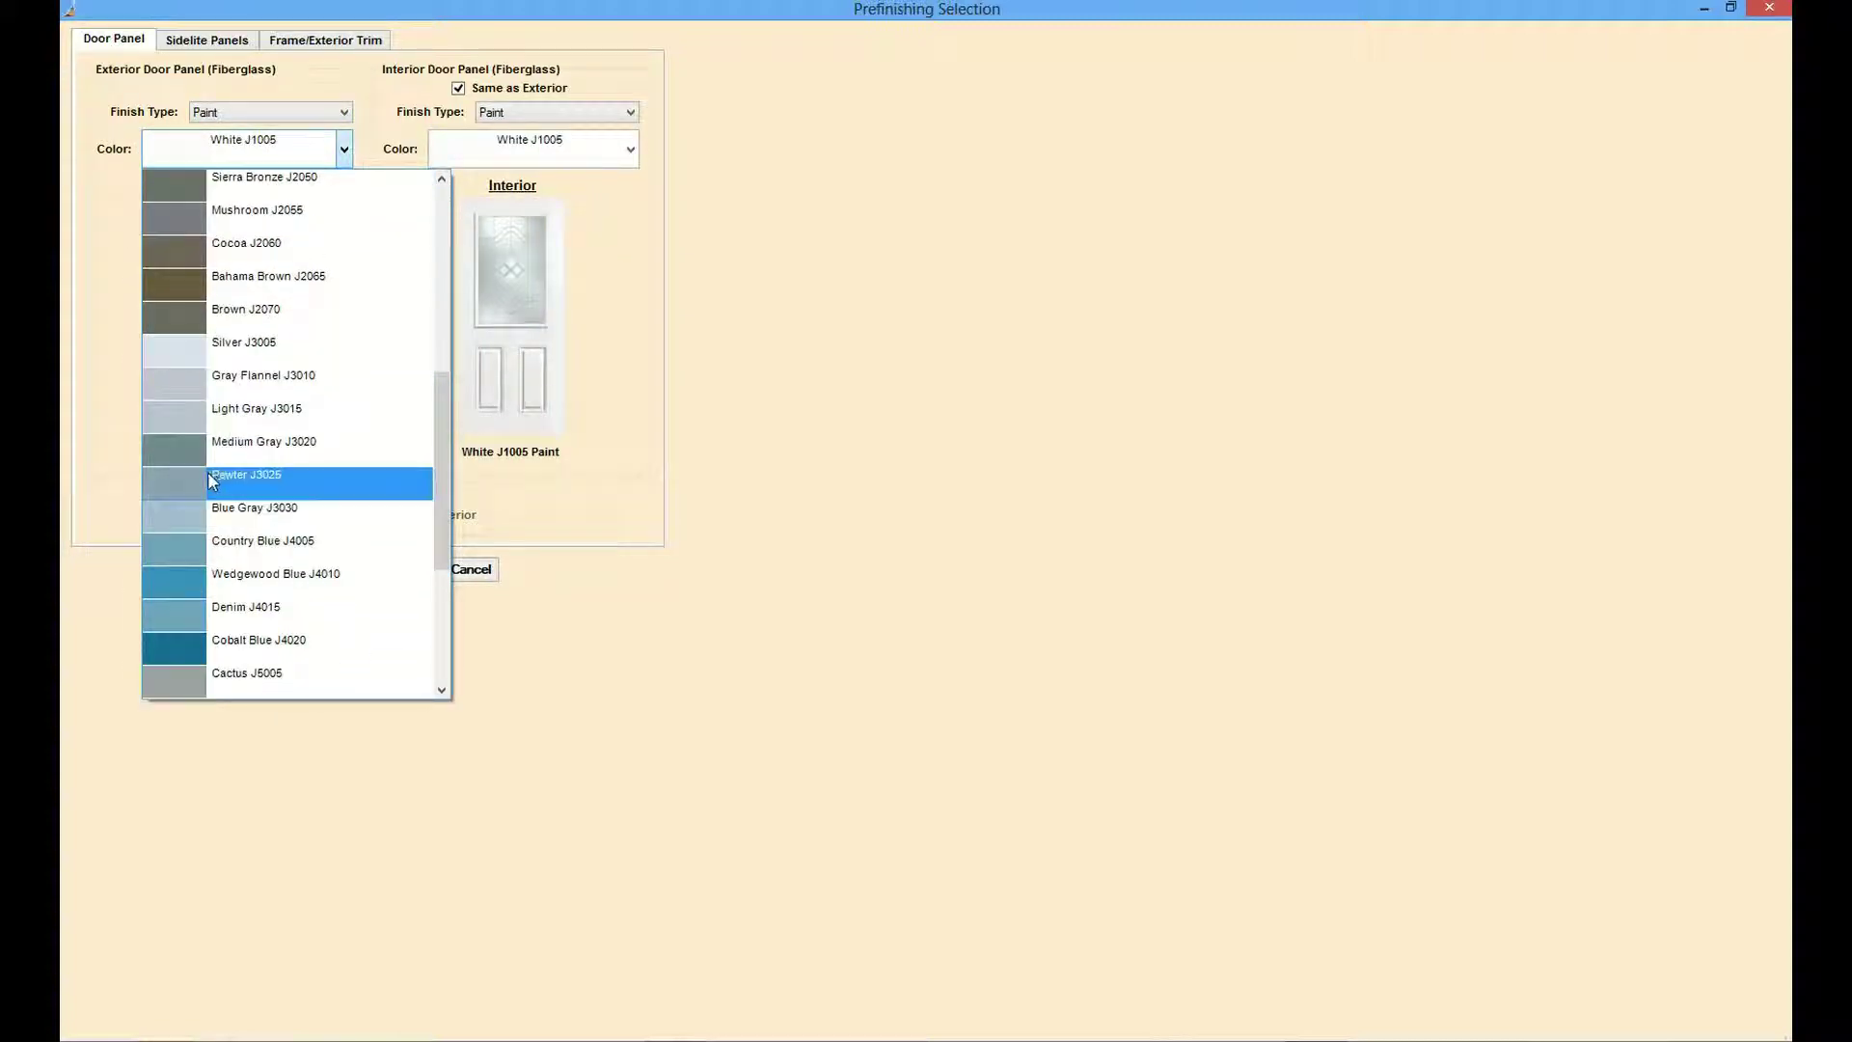
left_click(207, 475)
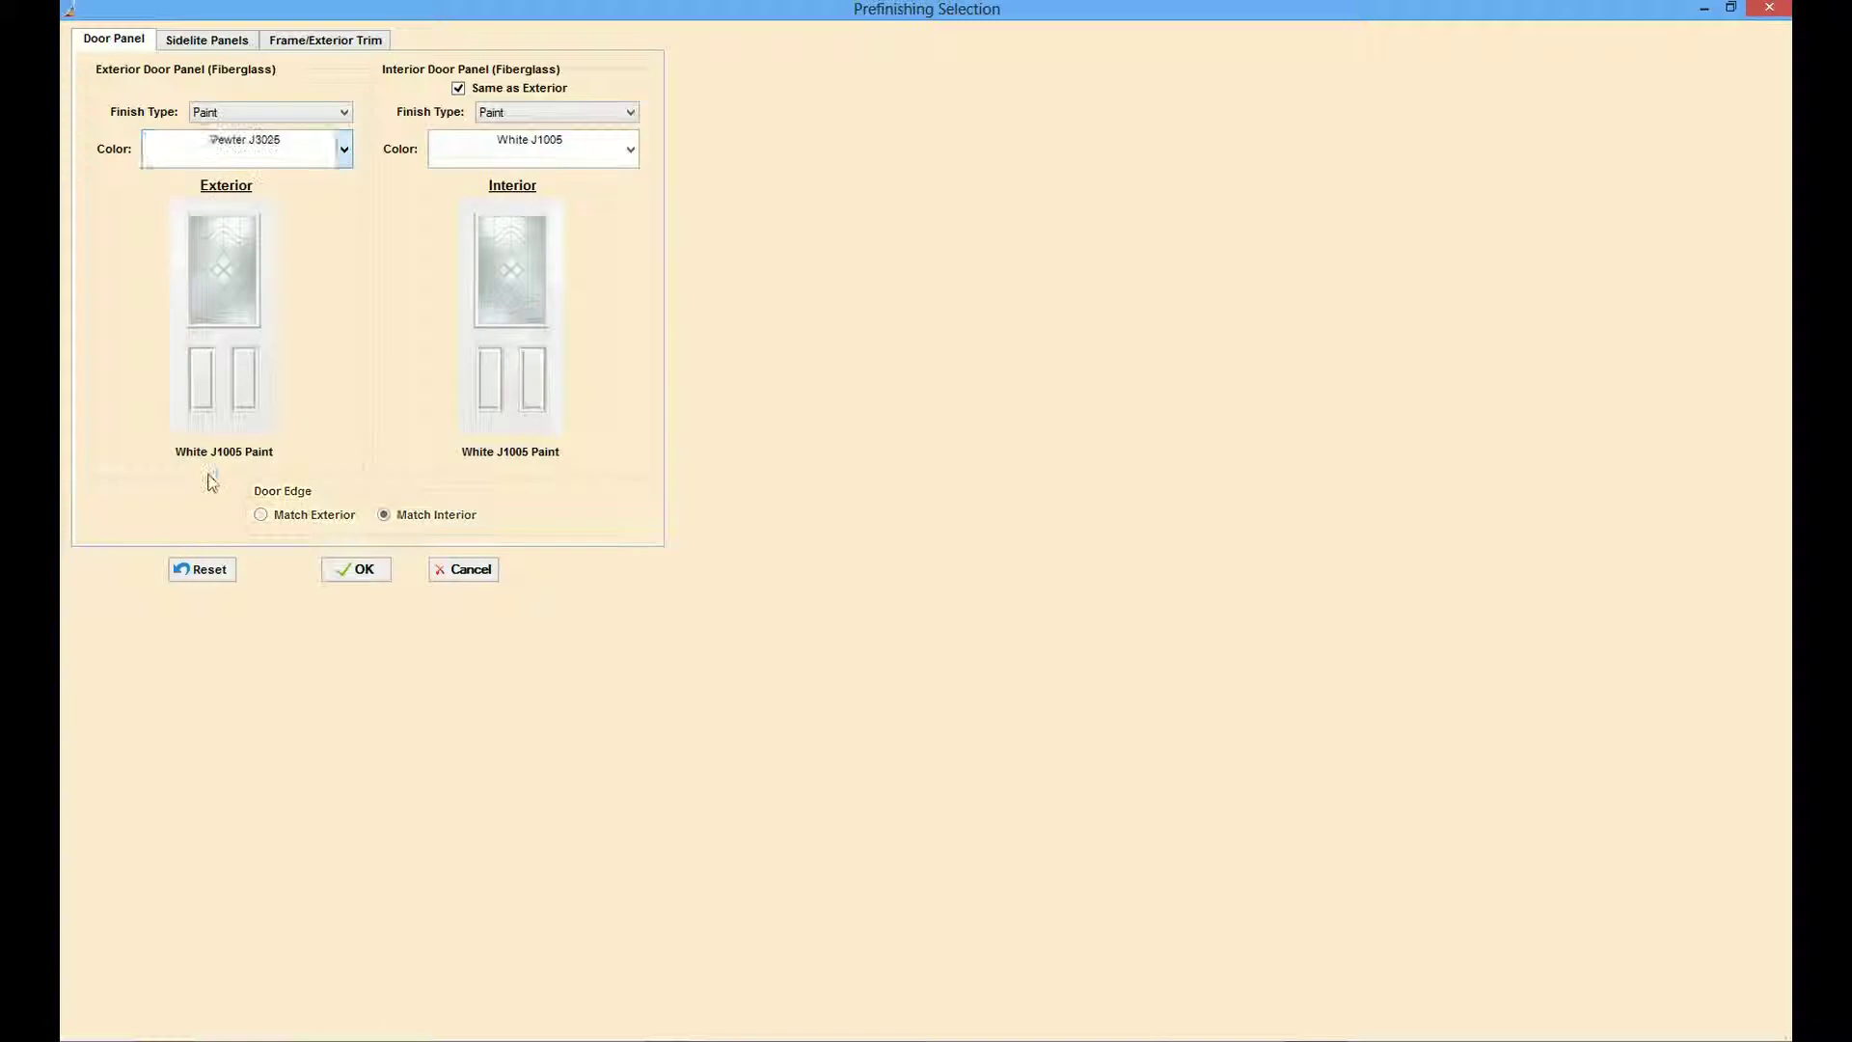
left_click(356, 569)
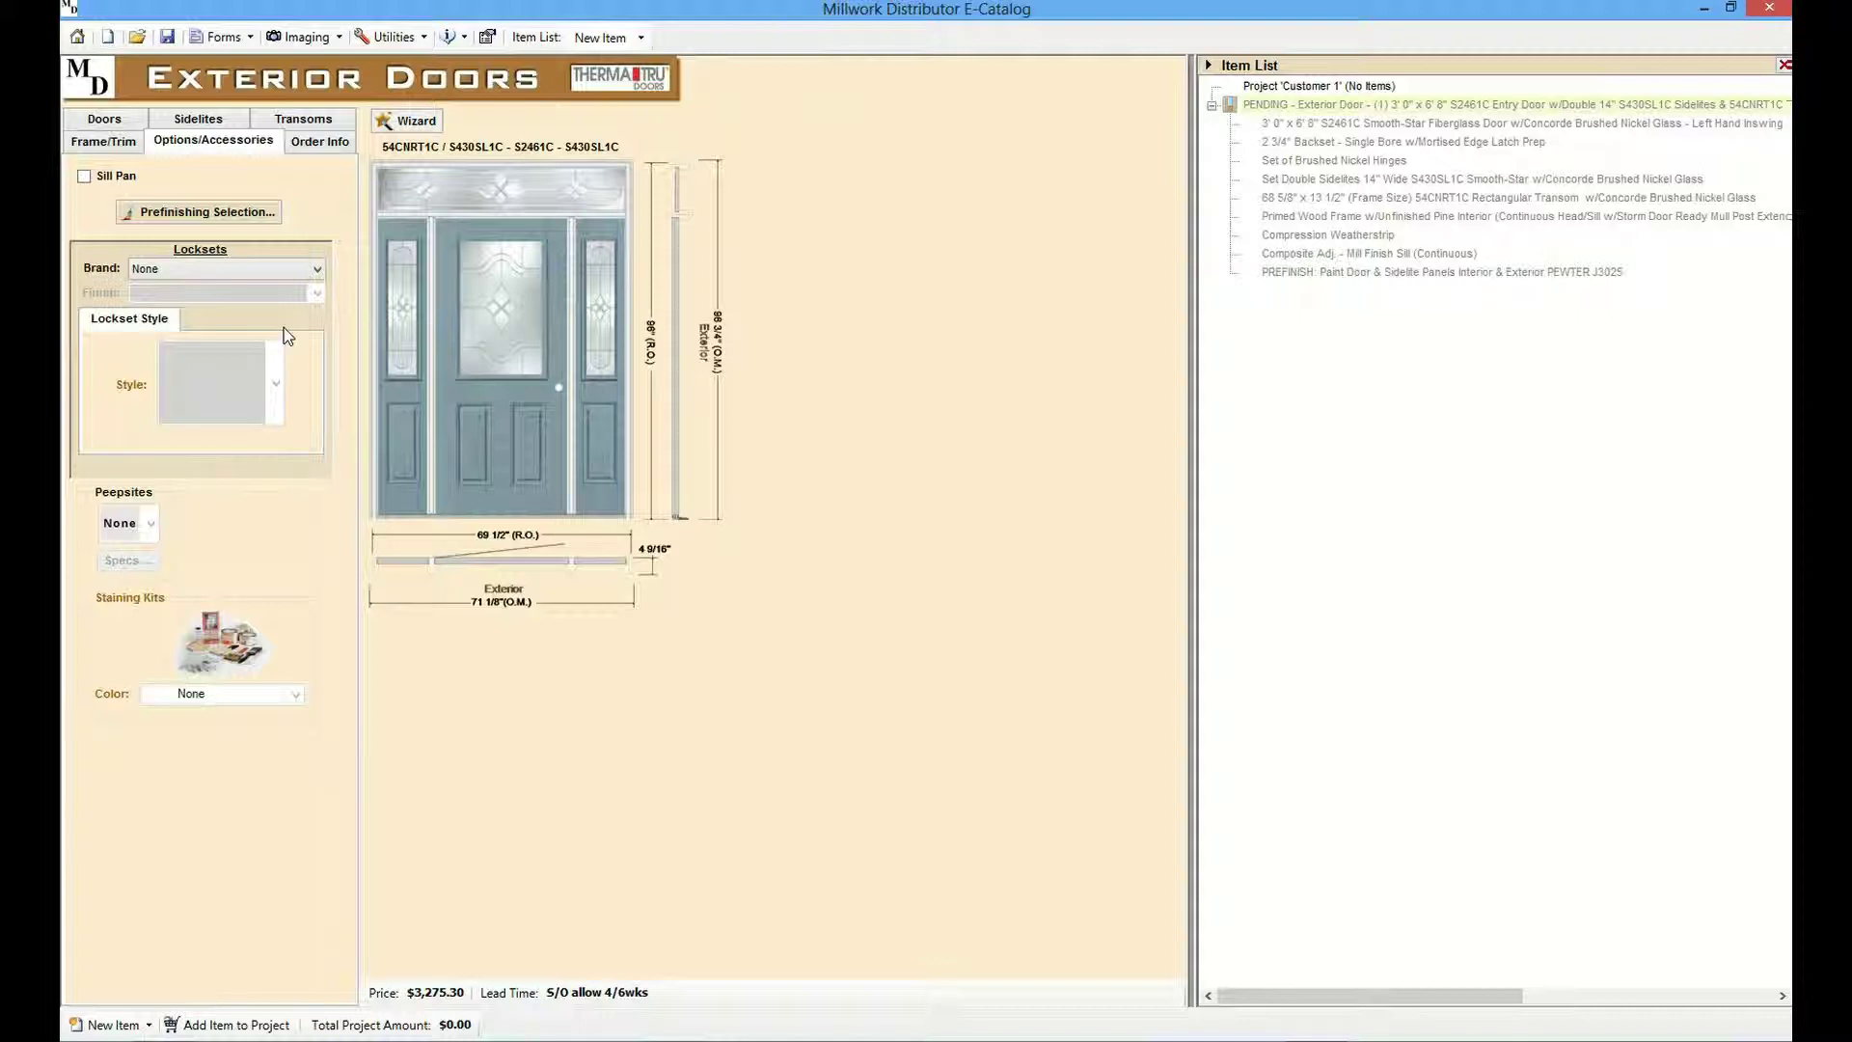
- Fit a Therma-Tru Multipoint - Tongue Decade Wide lockset and add the $3,630.20 door as Item #1
left_click(305, 274)
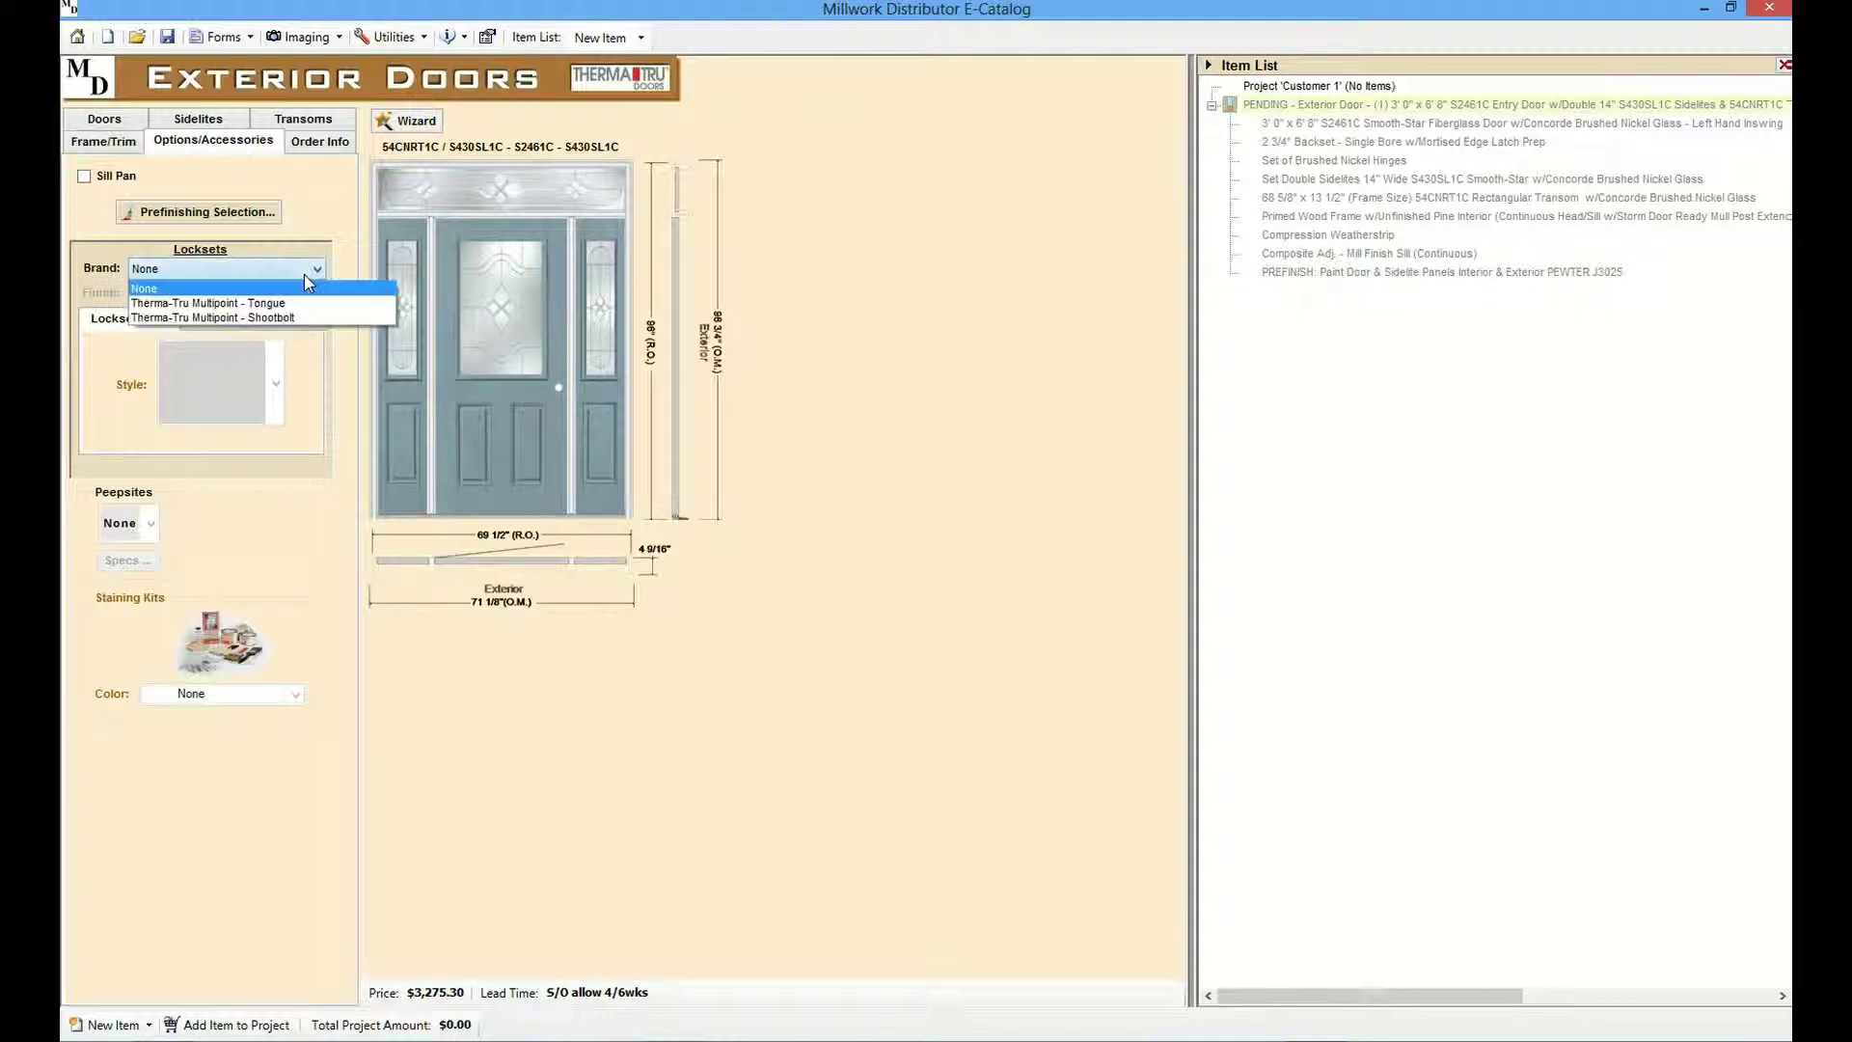
left_click(252, 300)
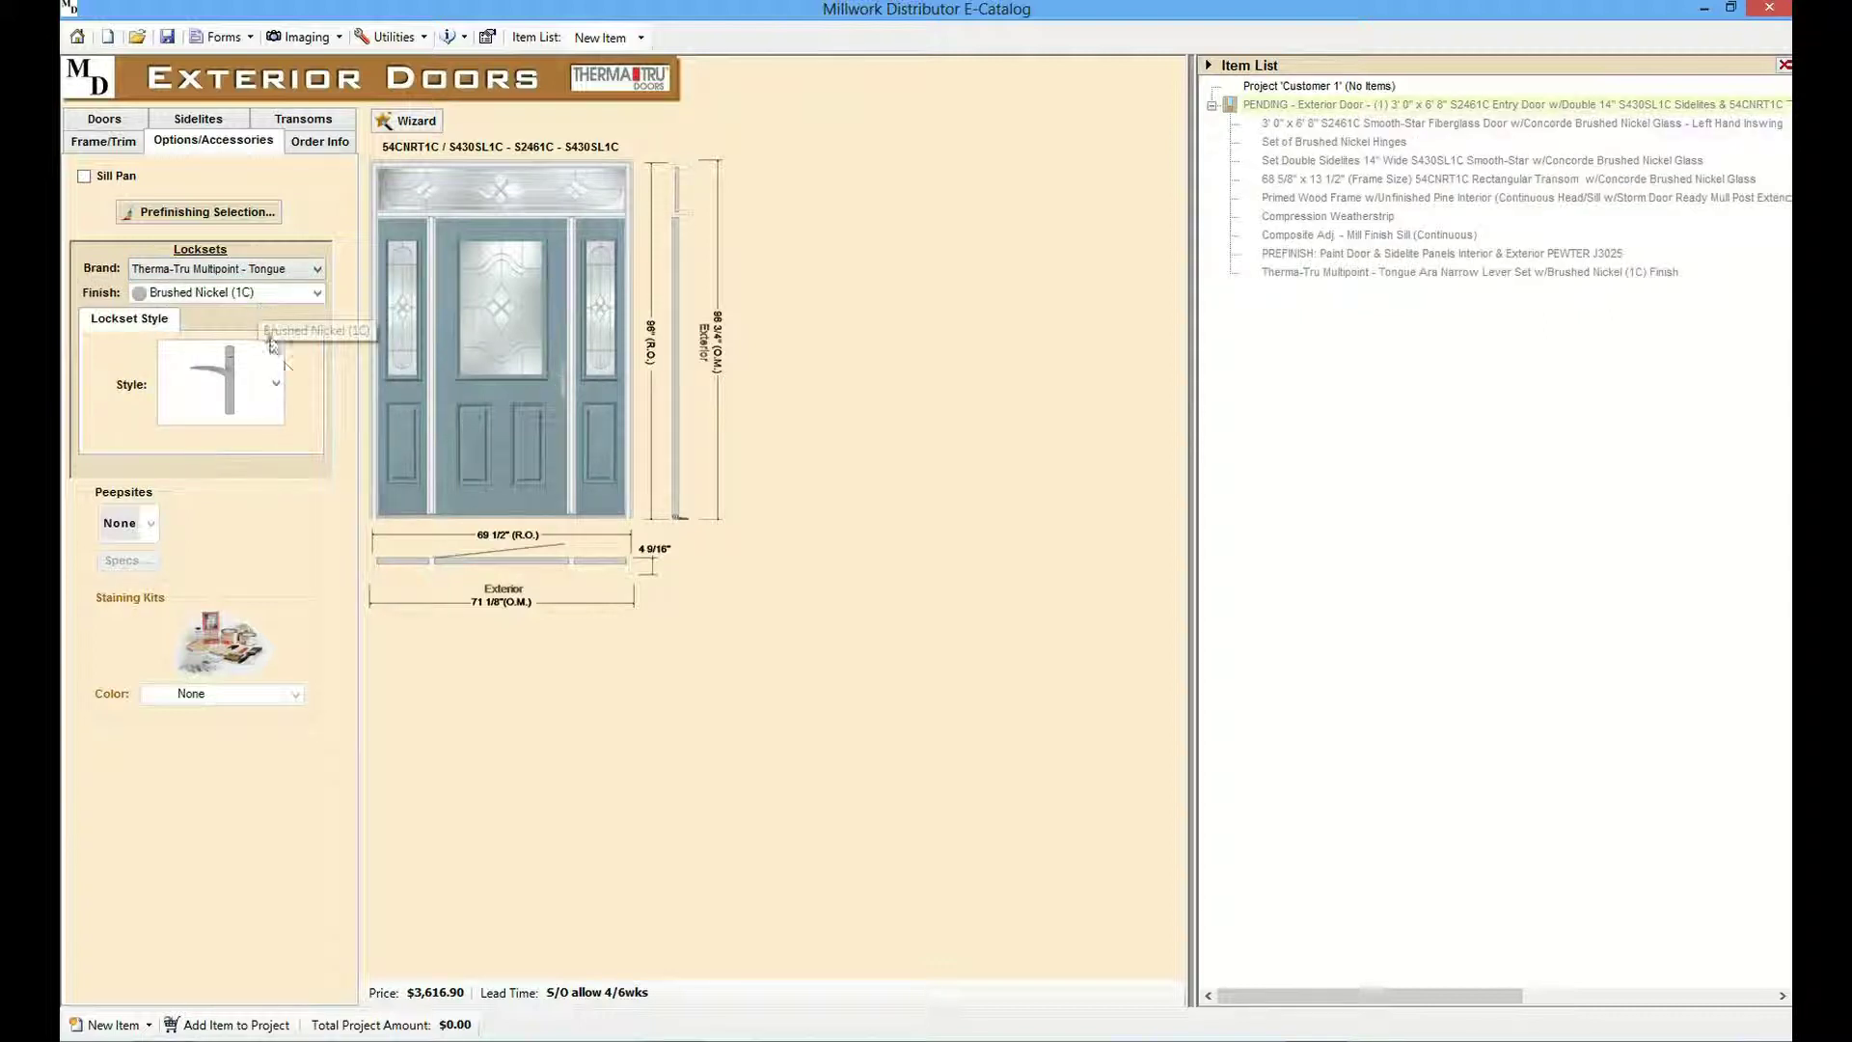
left_click(276, 386)
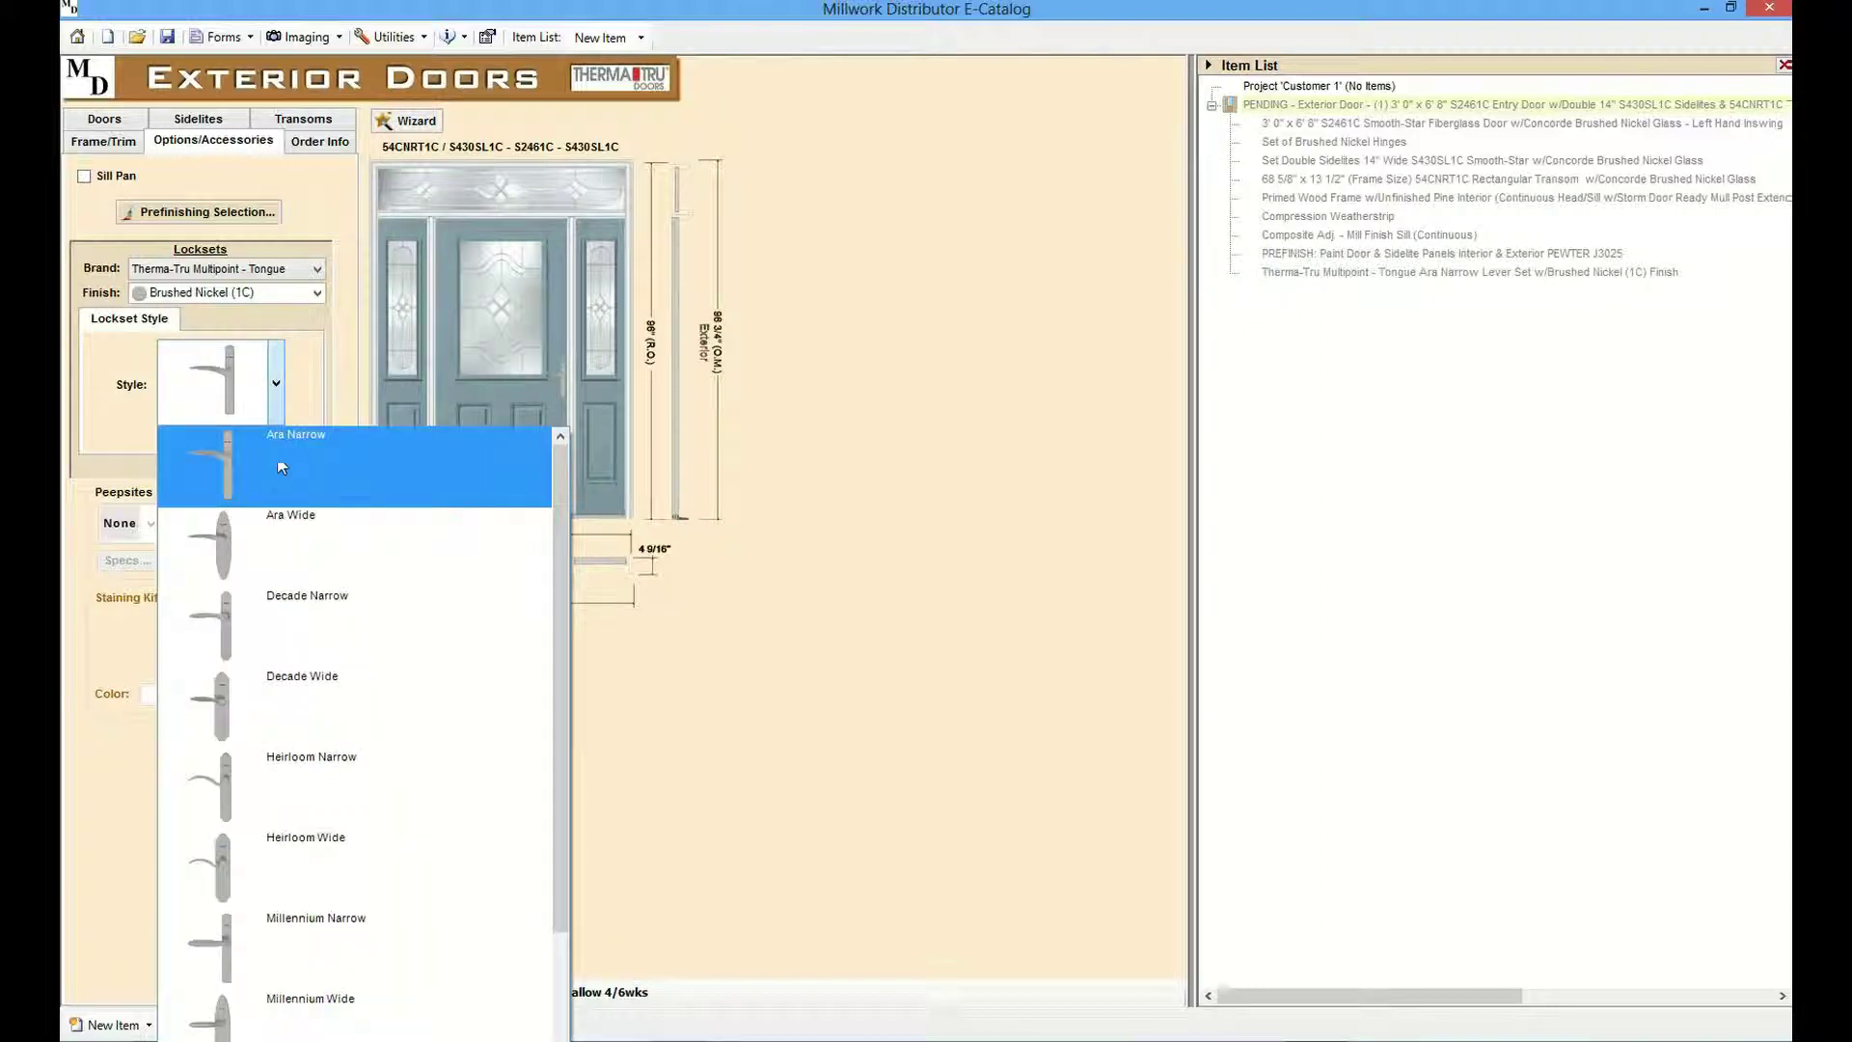
left_click(299, 709)
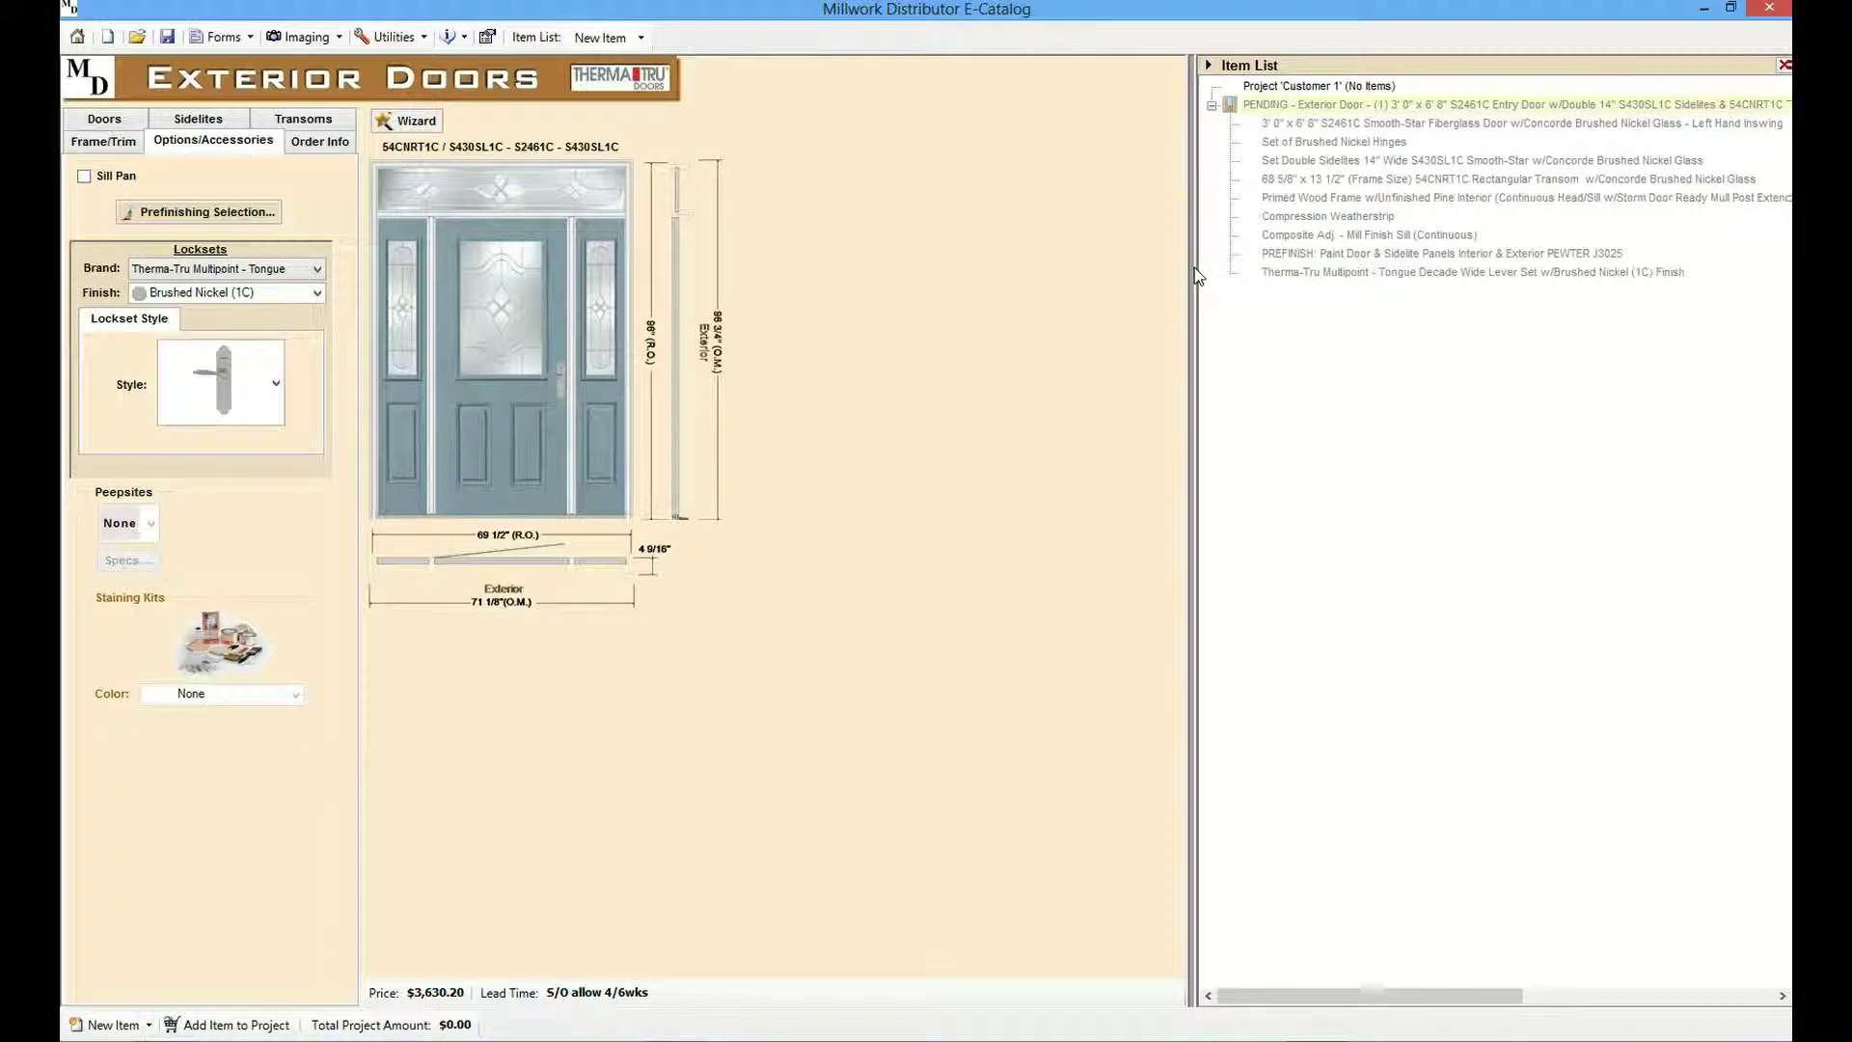
left_click(236, 1025)
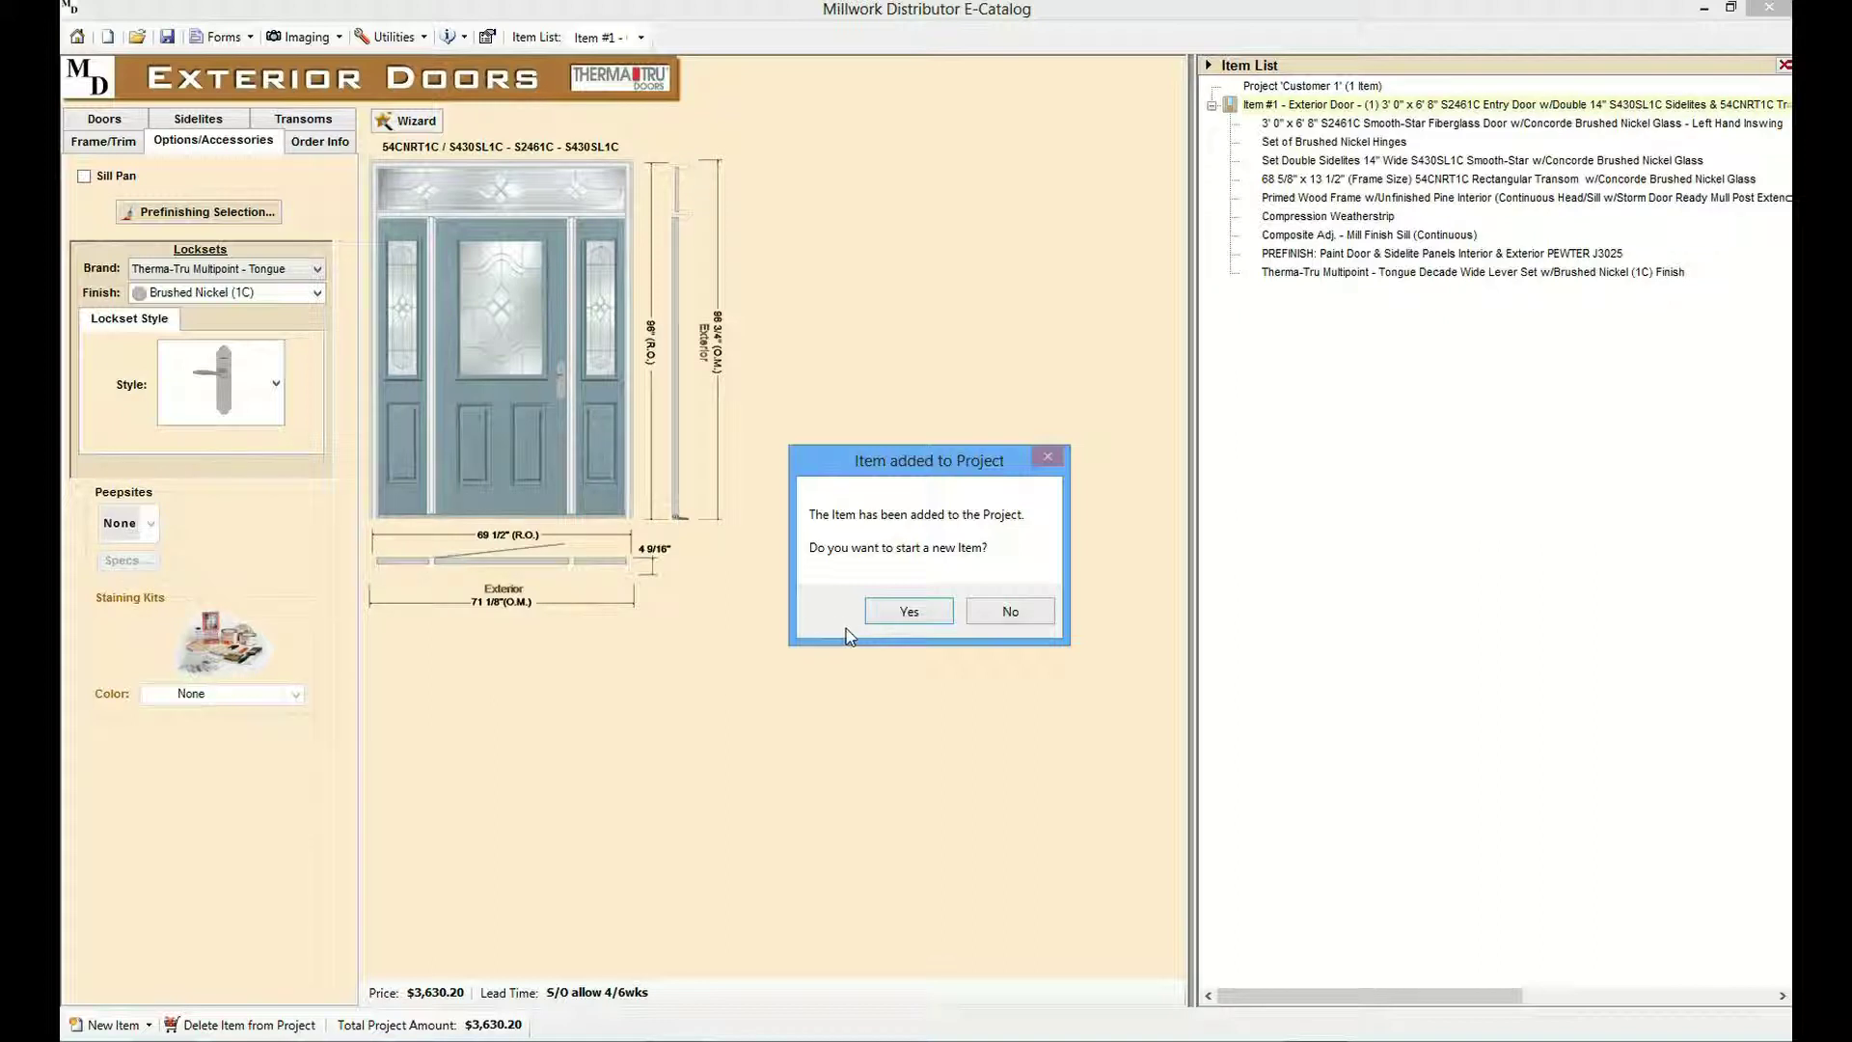
- Start a new Exterior Door item carrying over Item #1's configuration
left_click(894, 617)
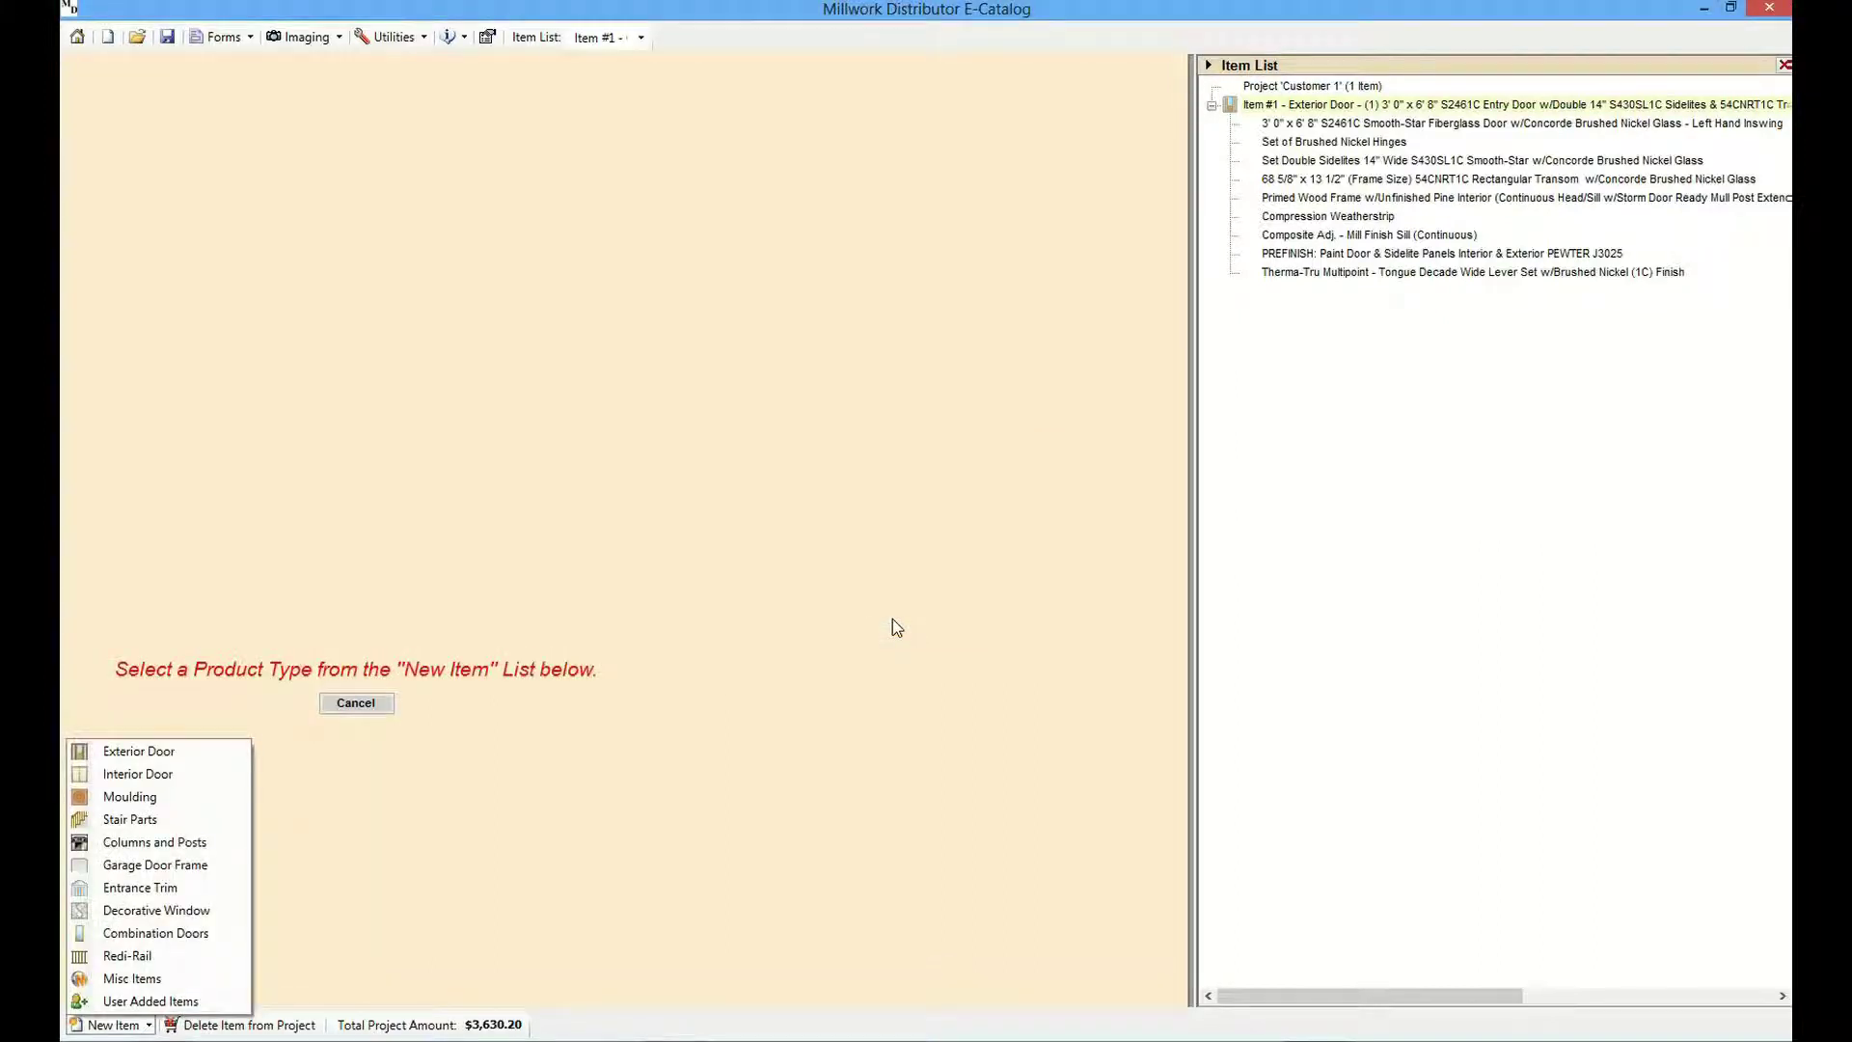
left_click(131, 751)
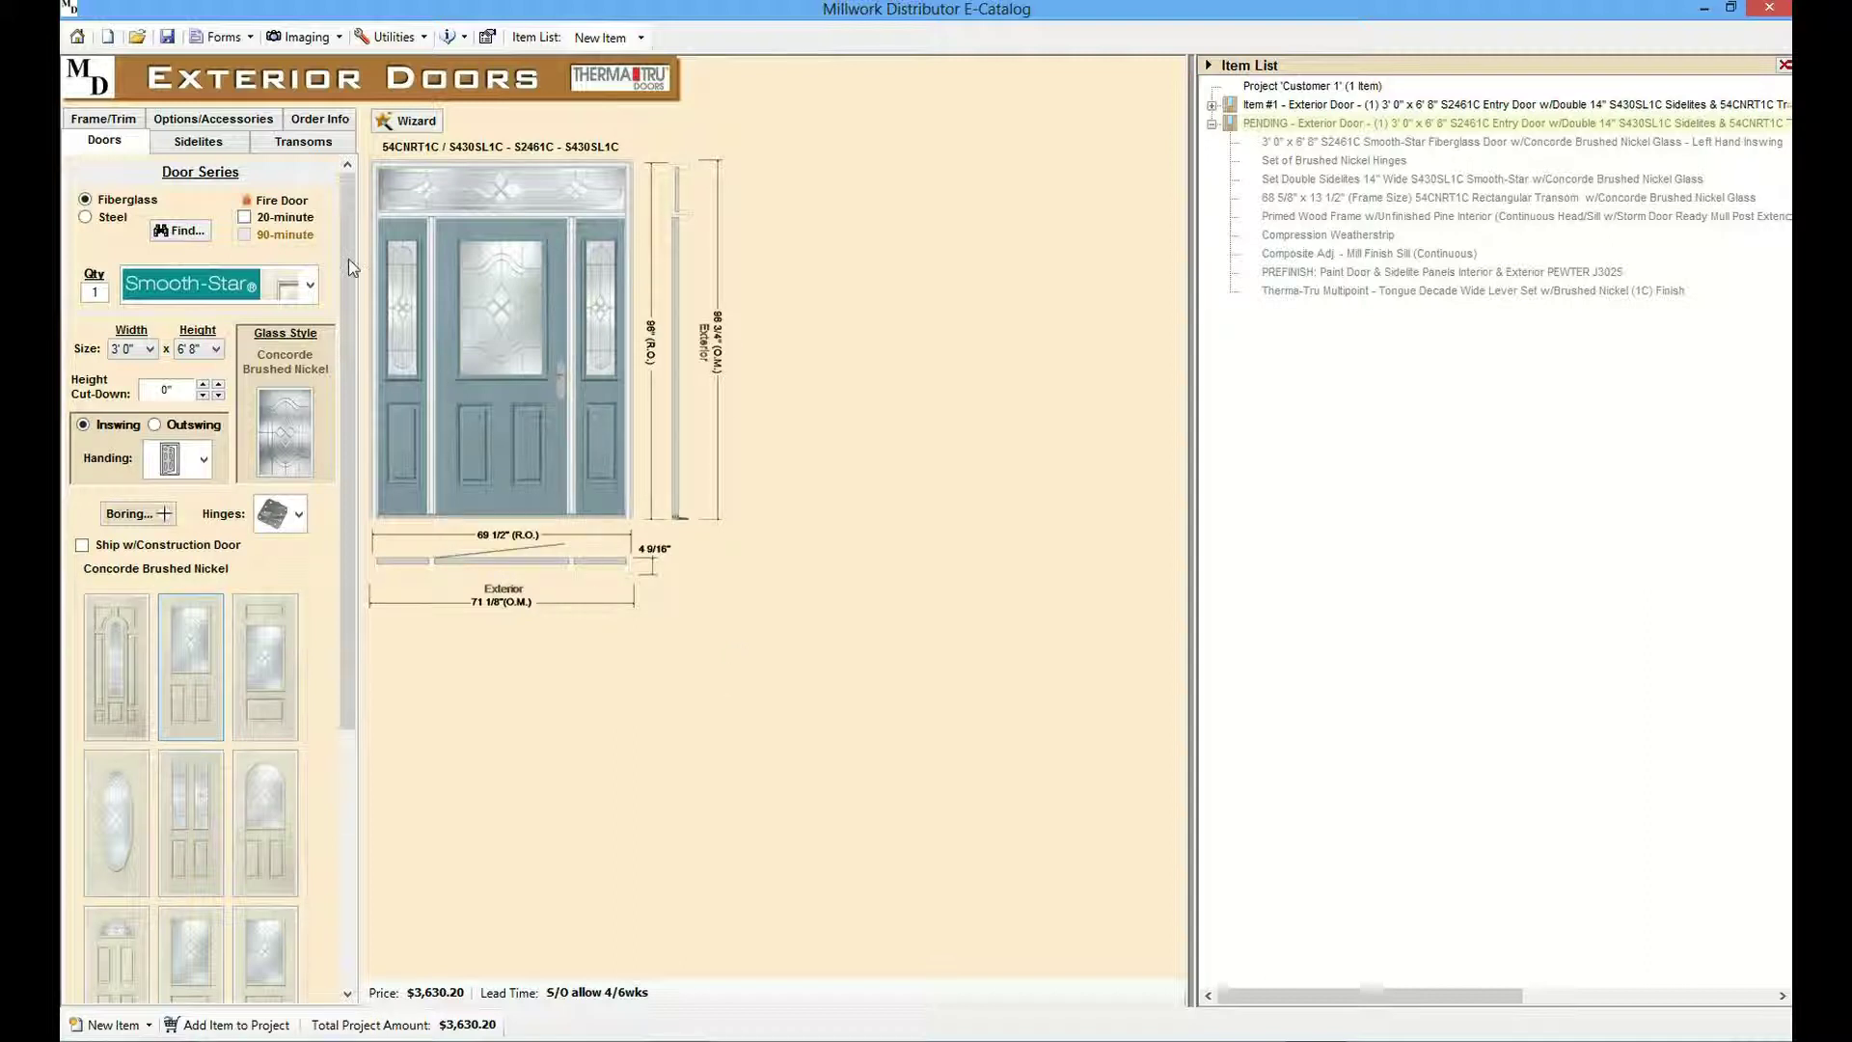
- Remove the transom and both sidelites, then add the single S2461C door ($1,066.80) to the project
left_click(303, 140)
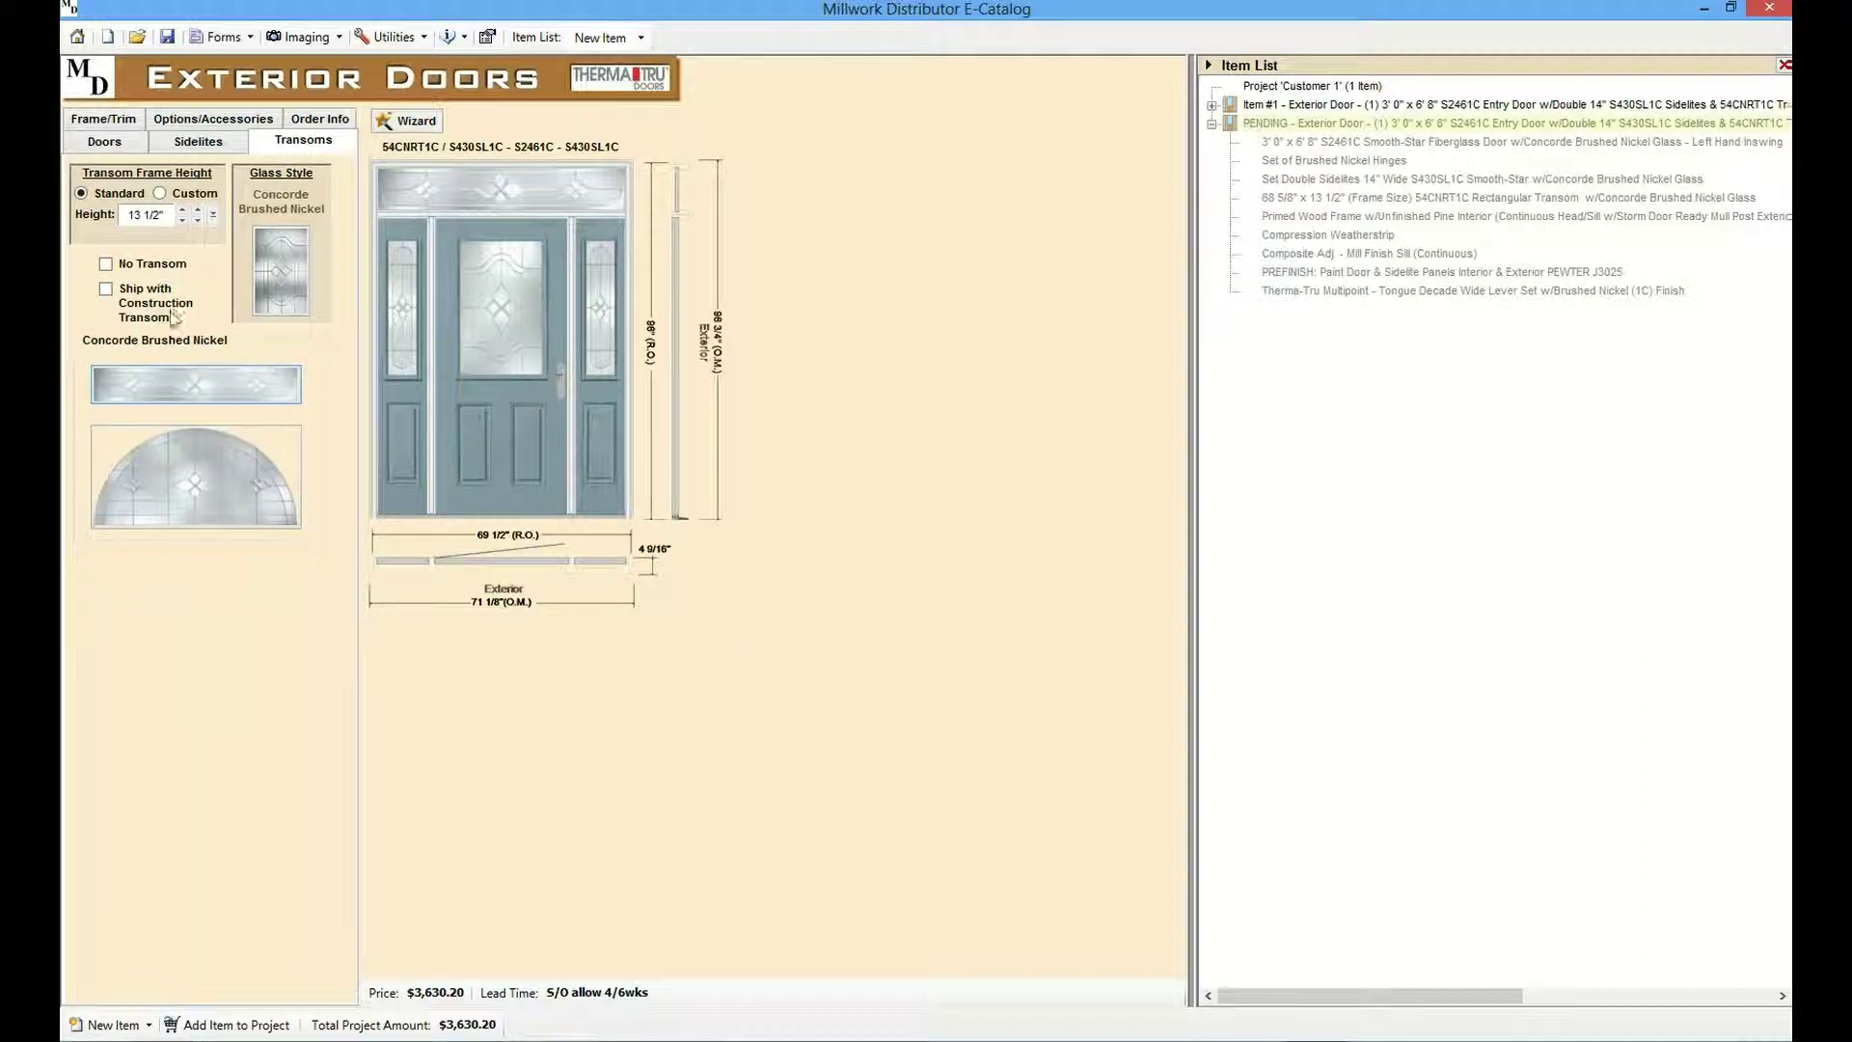
left_click(107, 264)
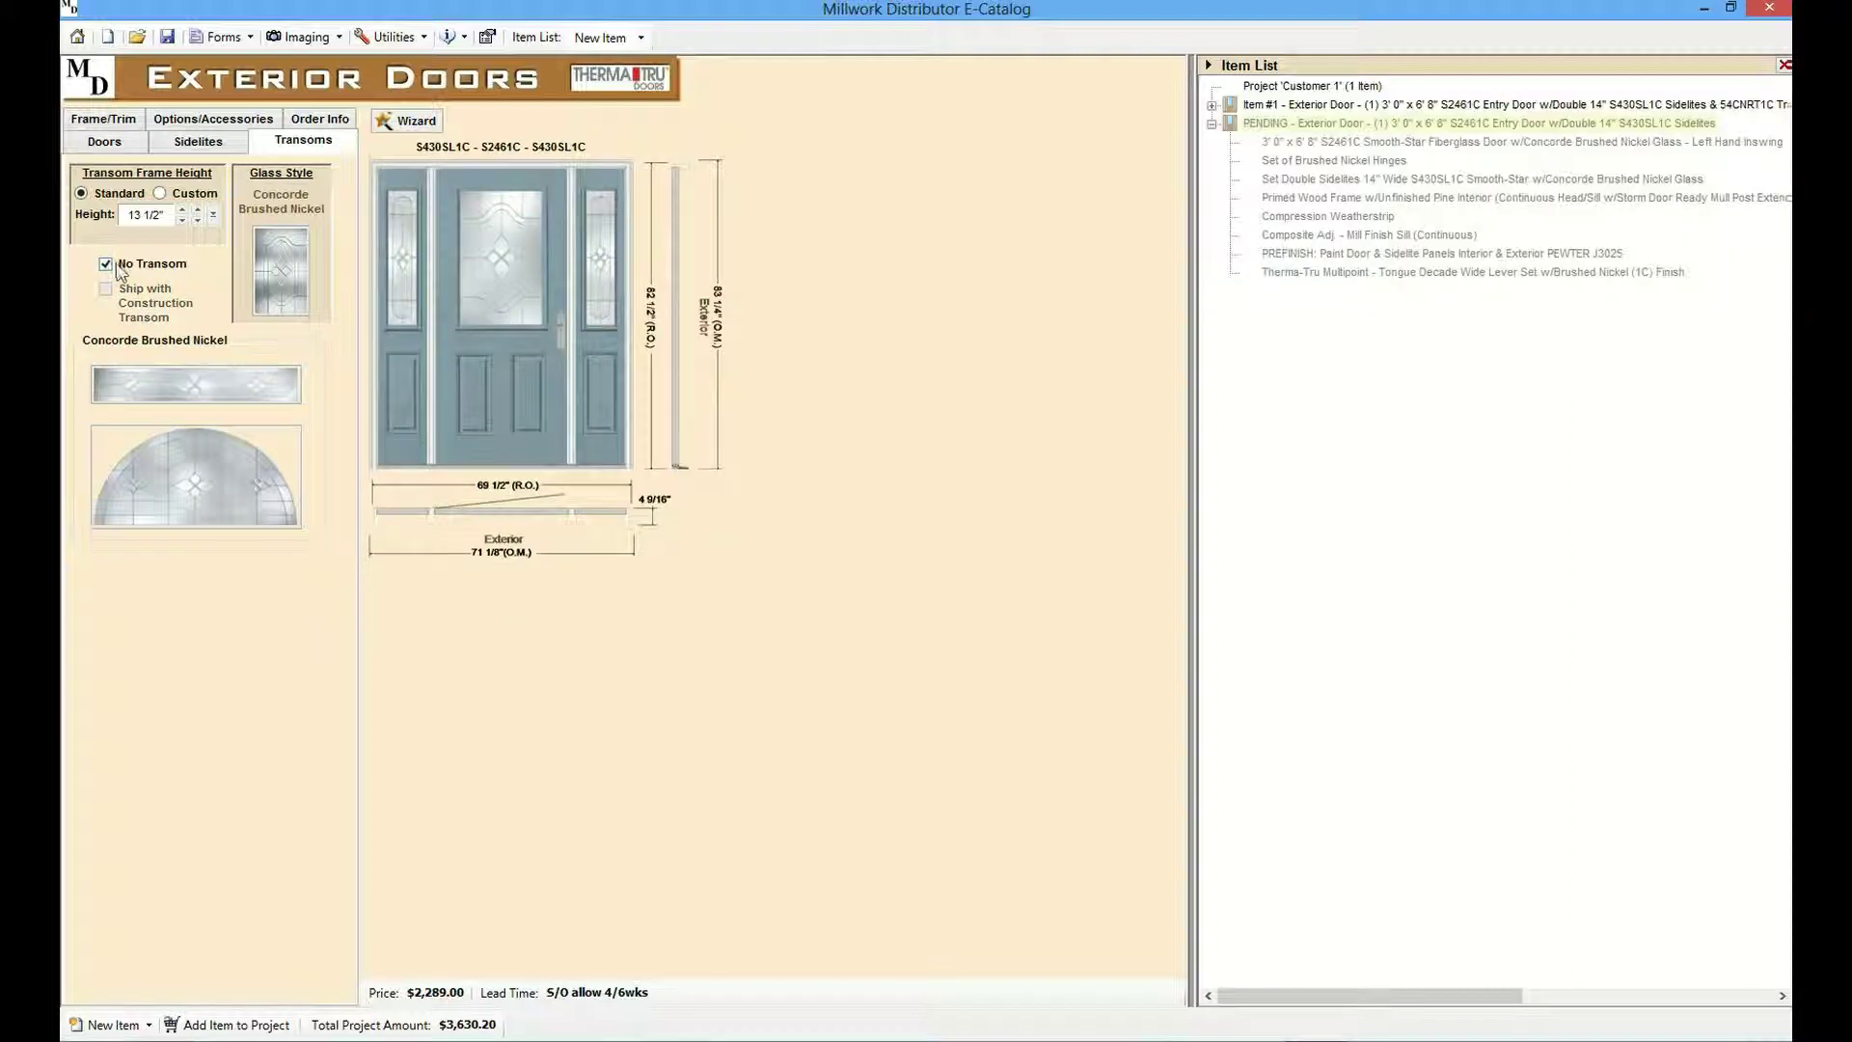
left_click(207, 143)
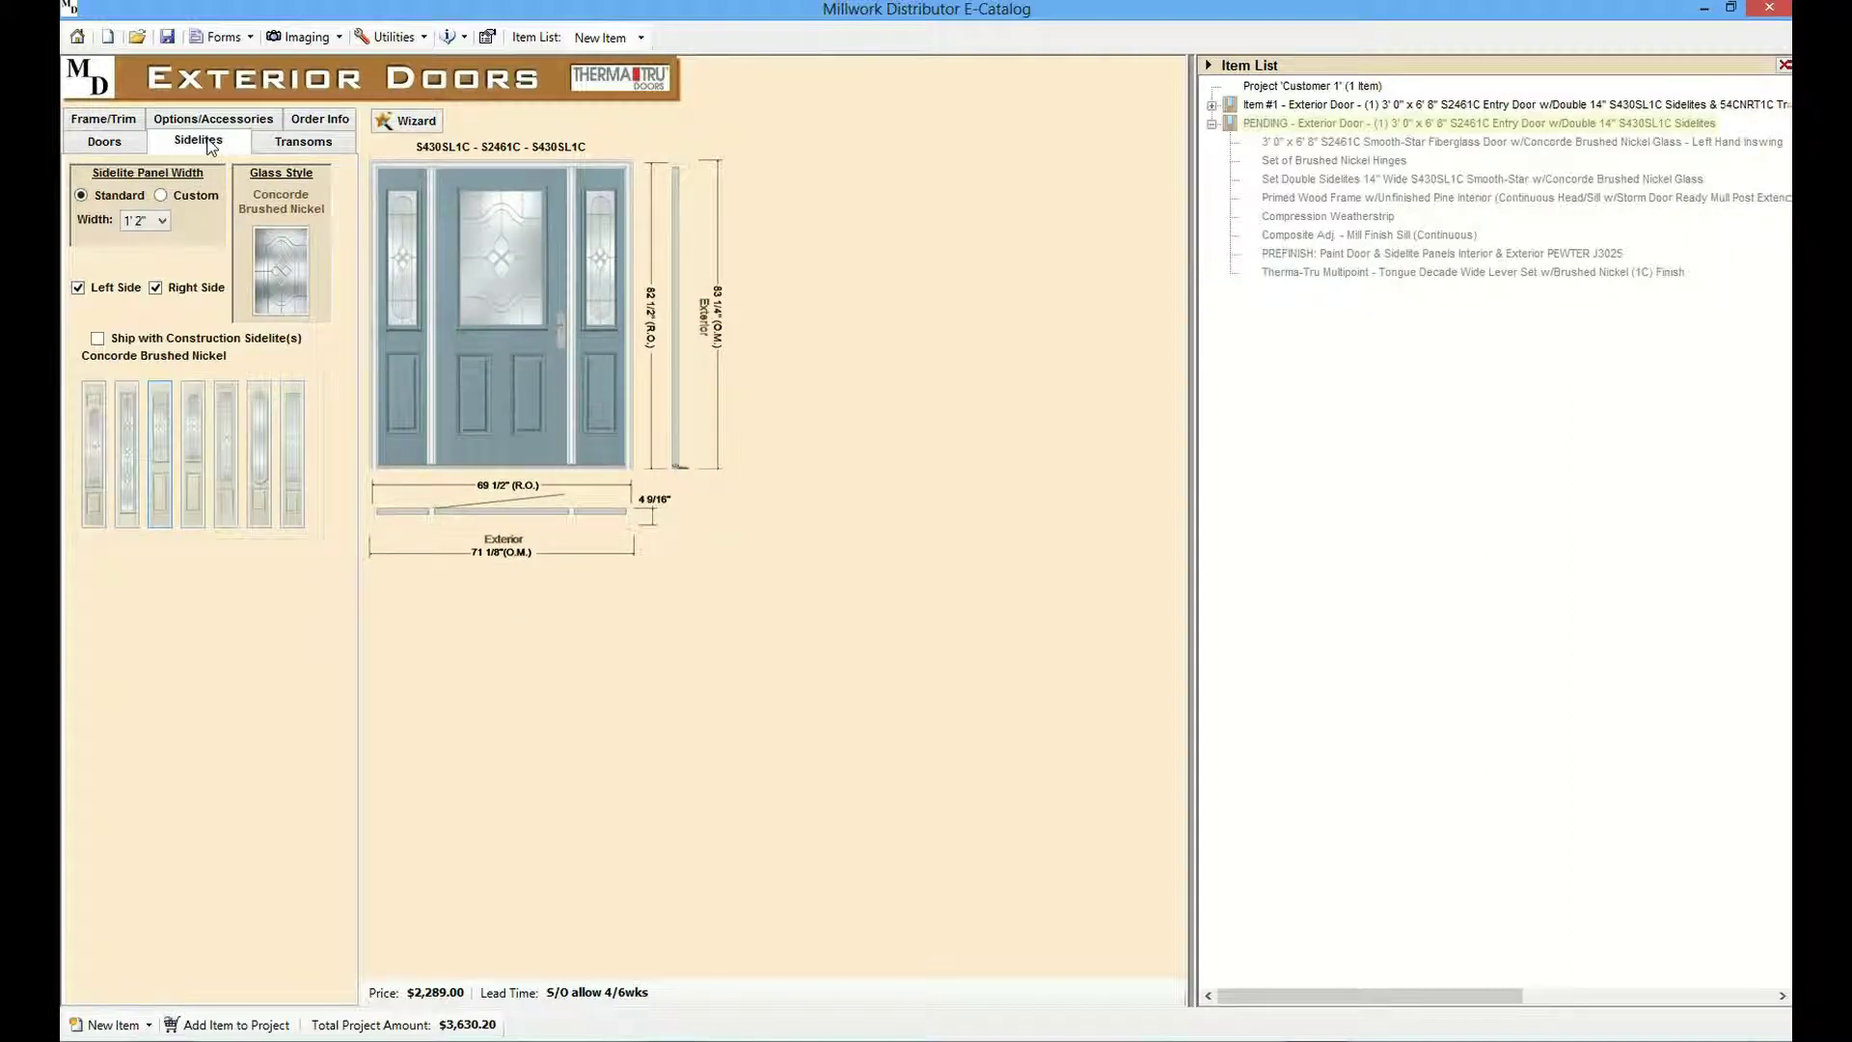
left_click(80, 290)
left_click(159, 291)
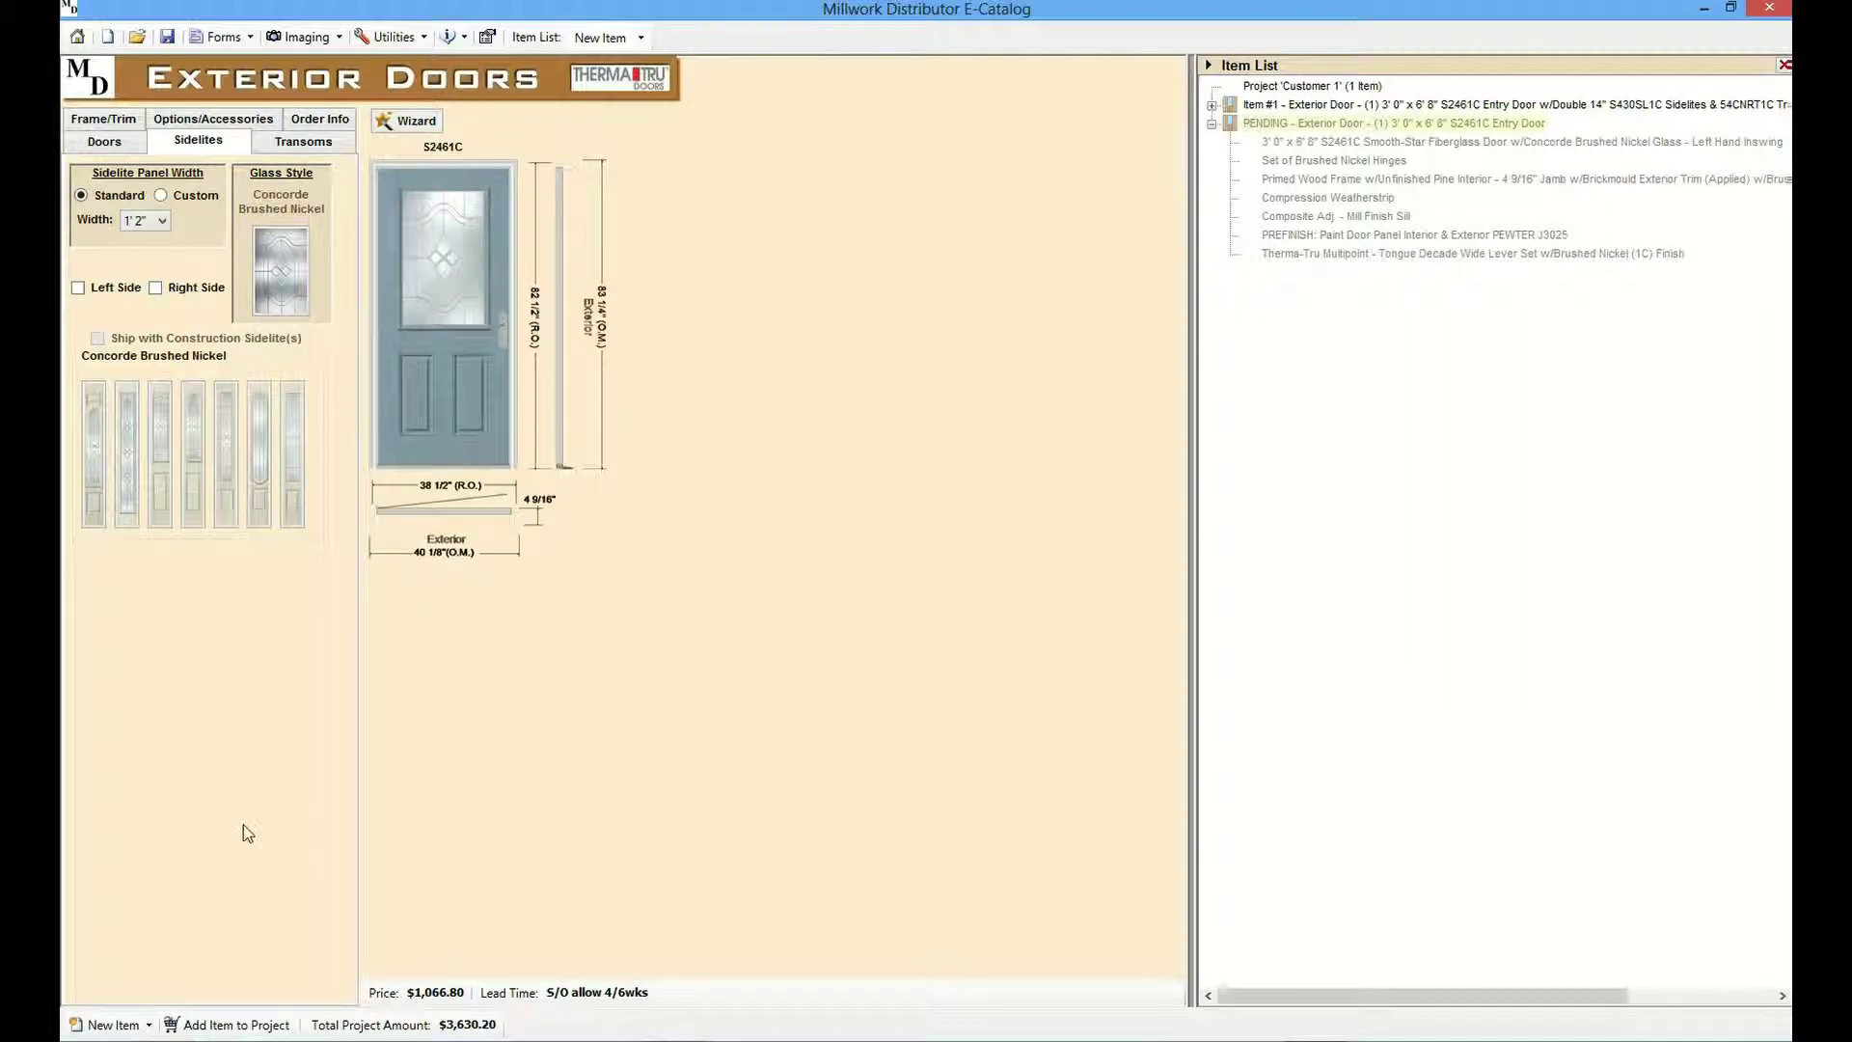
left_click(222, 1026)
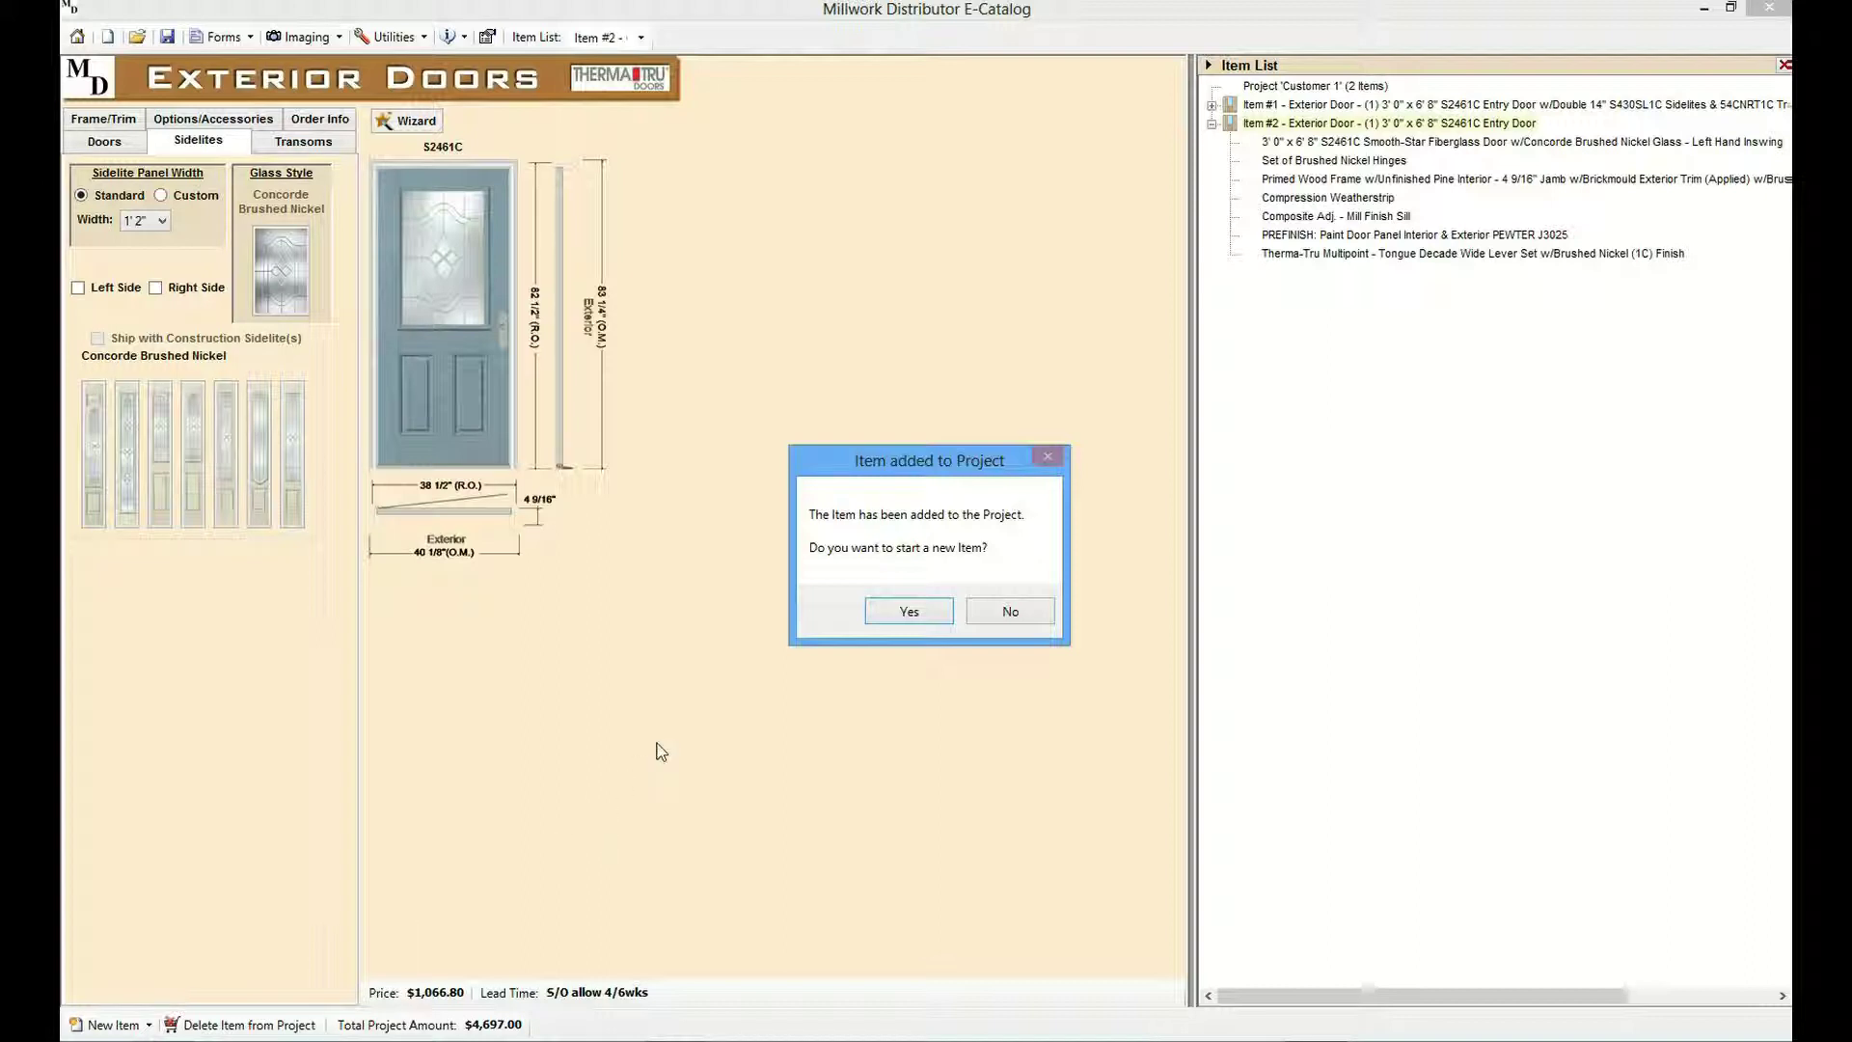
- Decline starting another item and save the two-door project totalling $4,697.00
left_click(1006, 613)
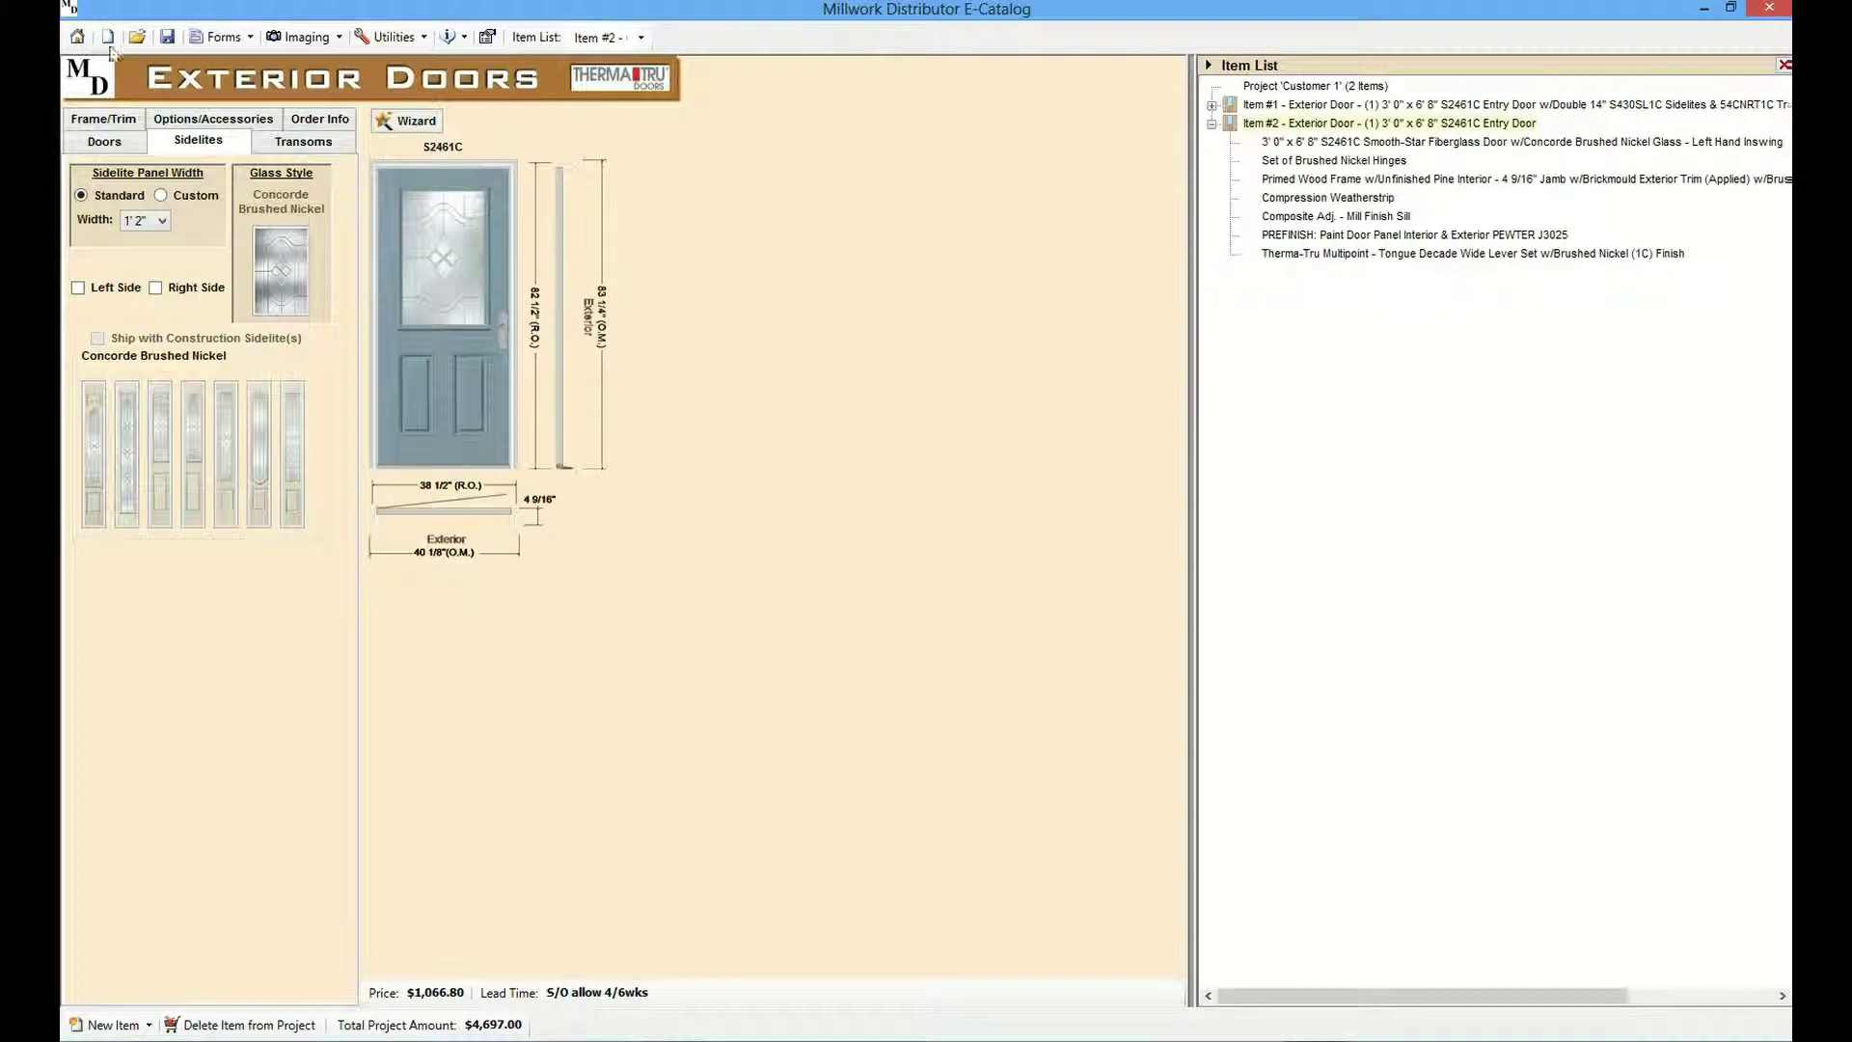
left_click(167, 39)
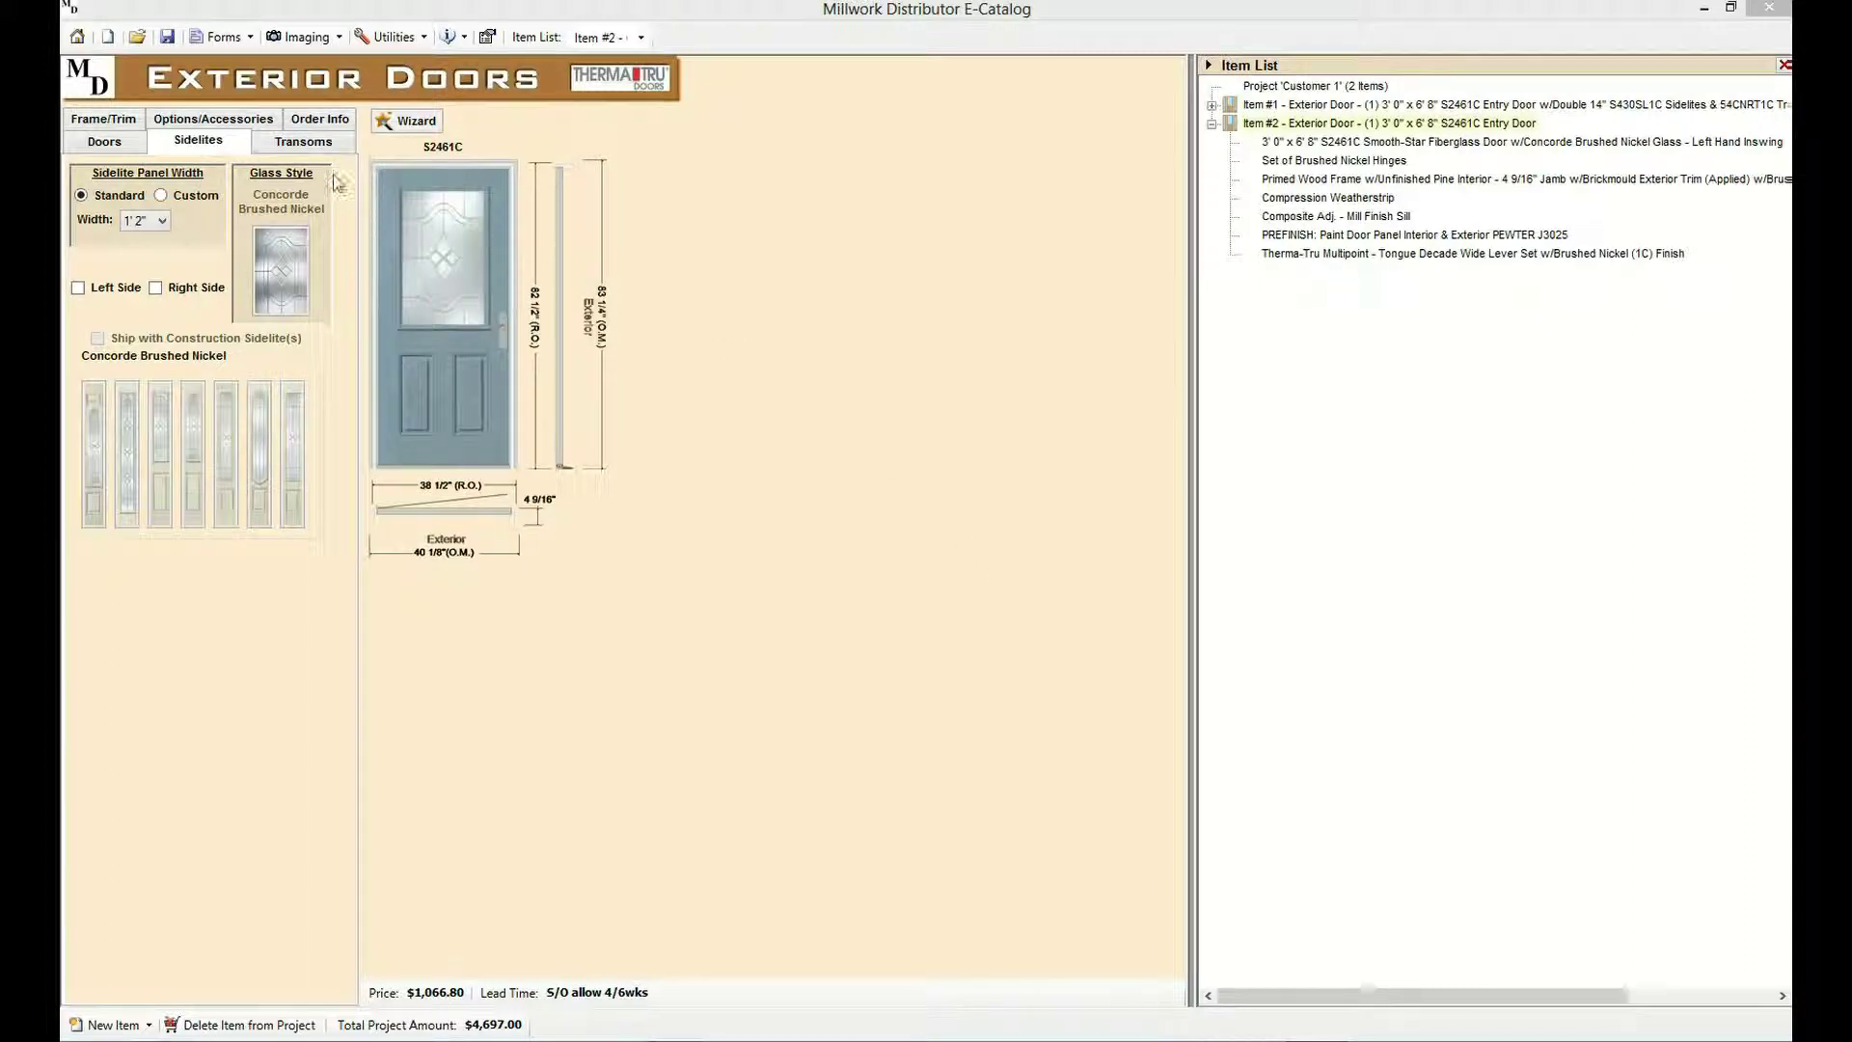
left_click(228, 44)
- Bring up View Quote from Forms > Quote, showing Item 1 at $3,630.20
left_click(227, 44)
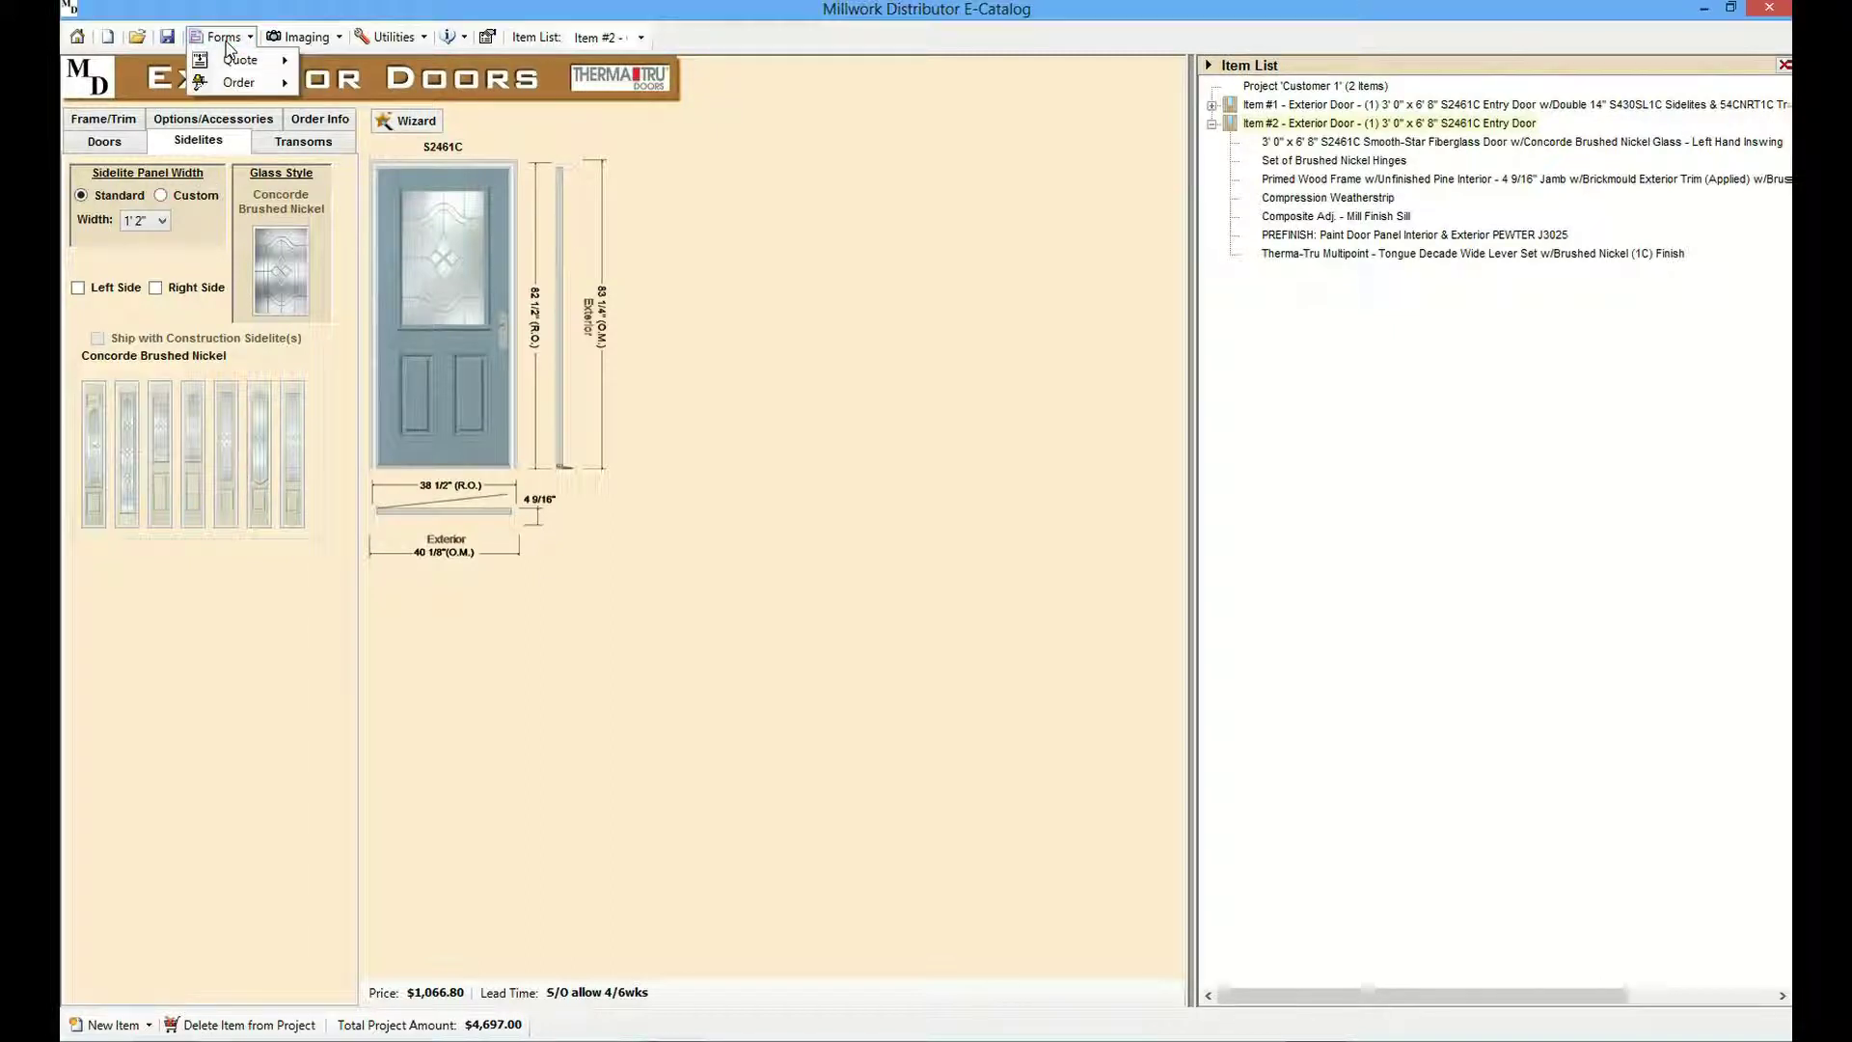
mouse_move(232, 63)
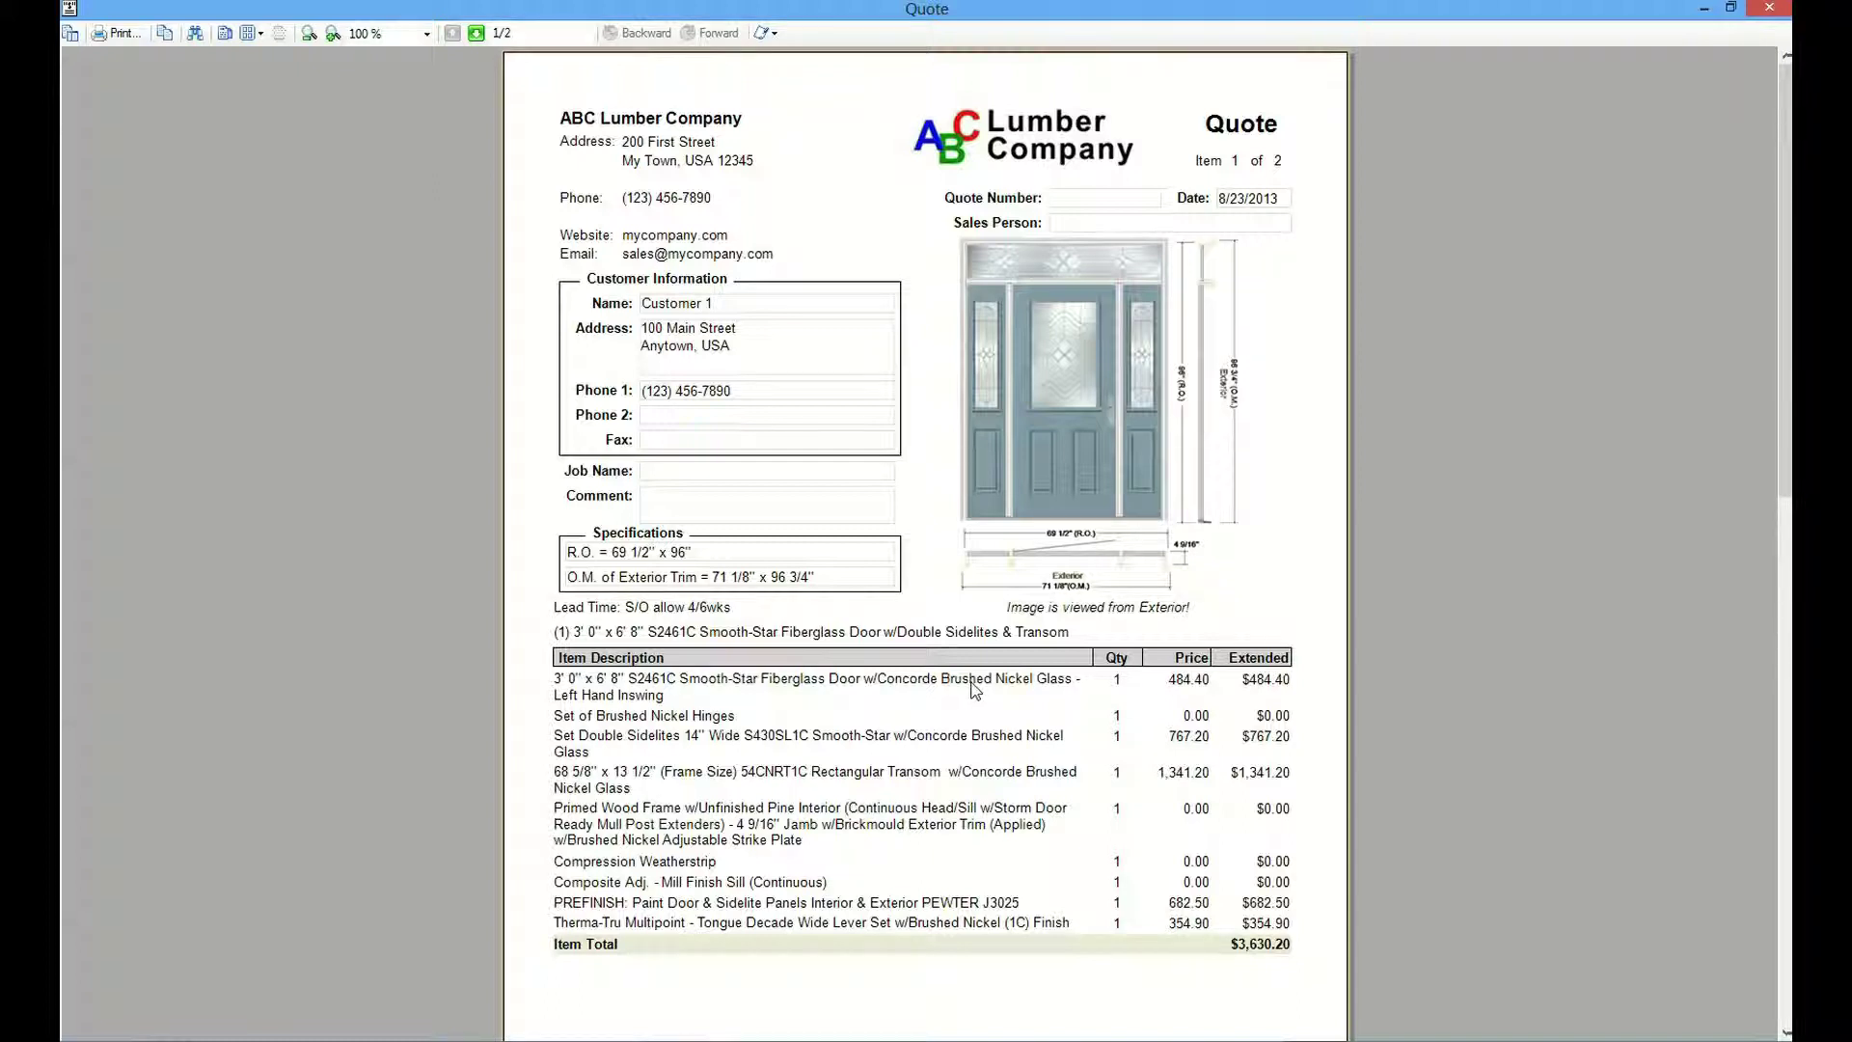
scroll(975, 690, "down", 10)
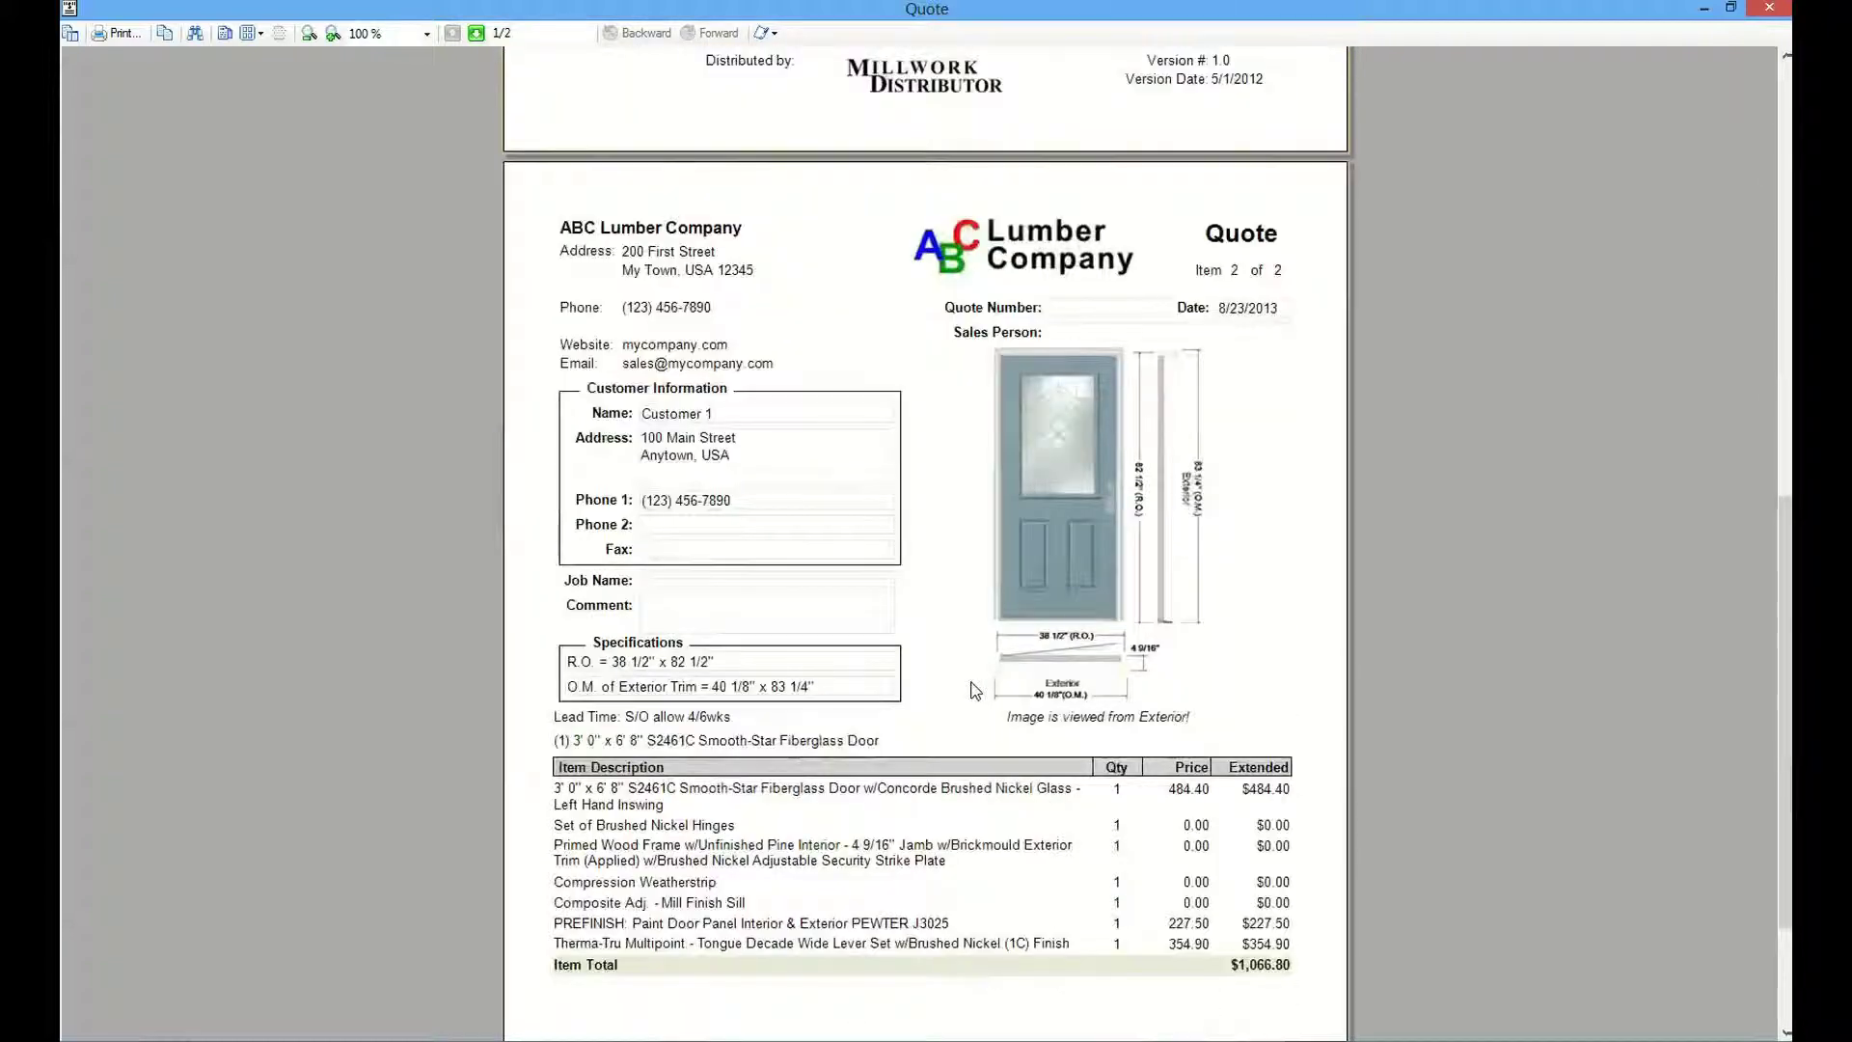
scroll(975, 690, "down", 3)
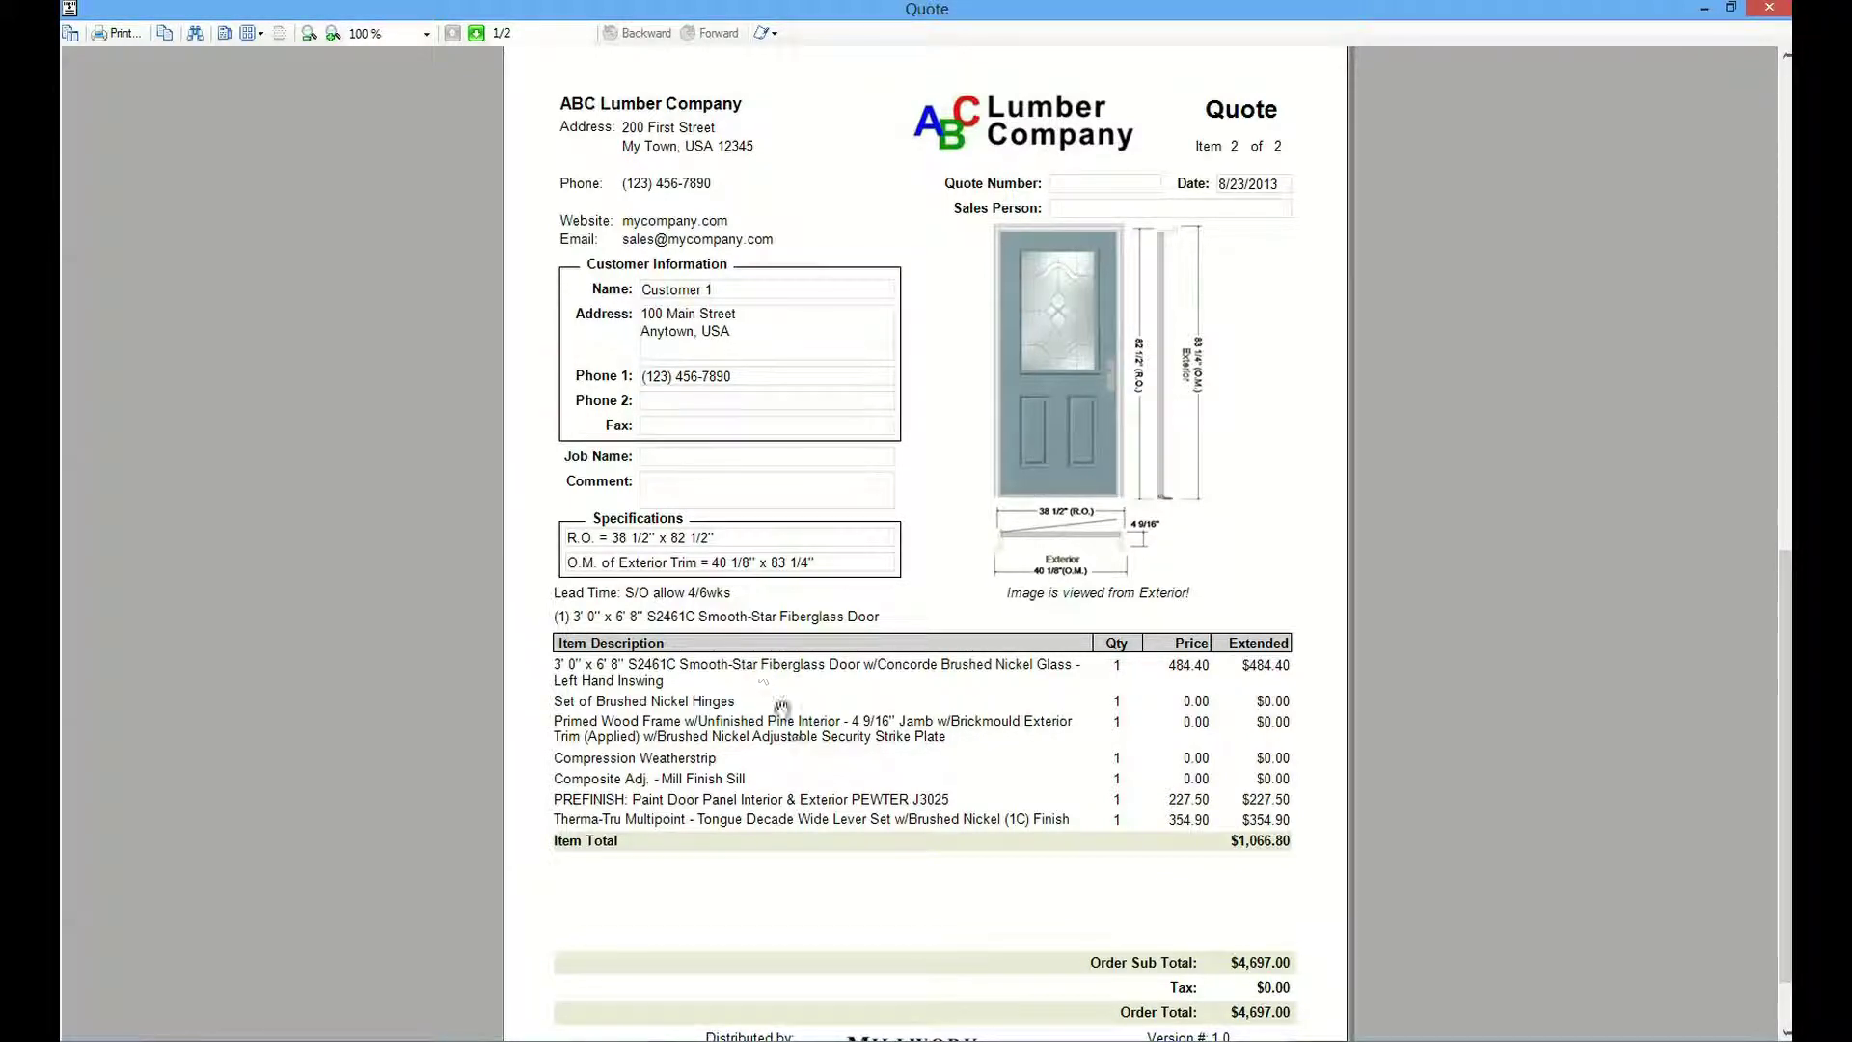
scroll(804, 759, "down", 2)
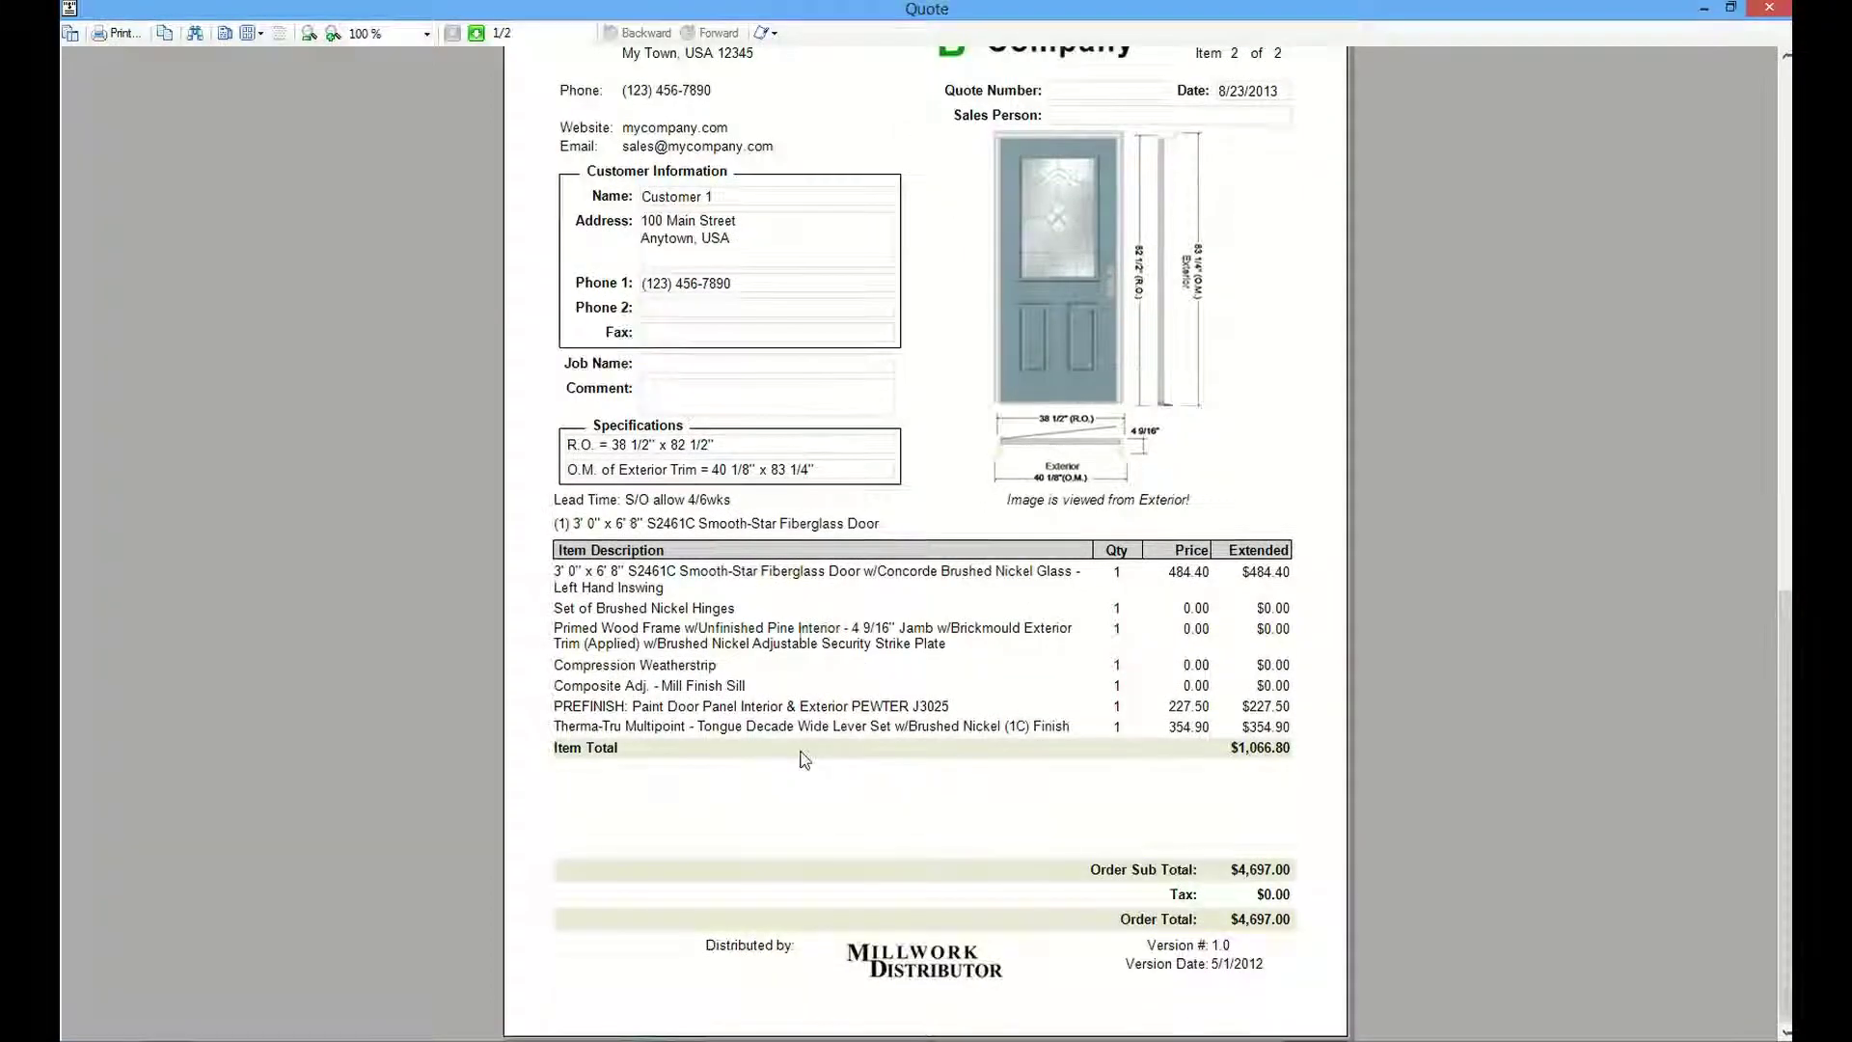
scroll(803, 758, "down", 10)
scroll(807, 761, "up", 5)
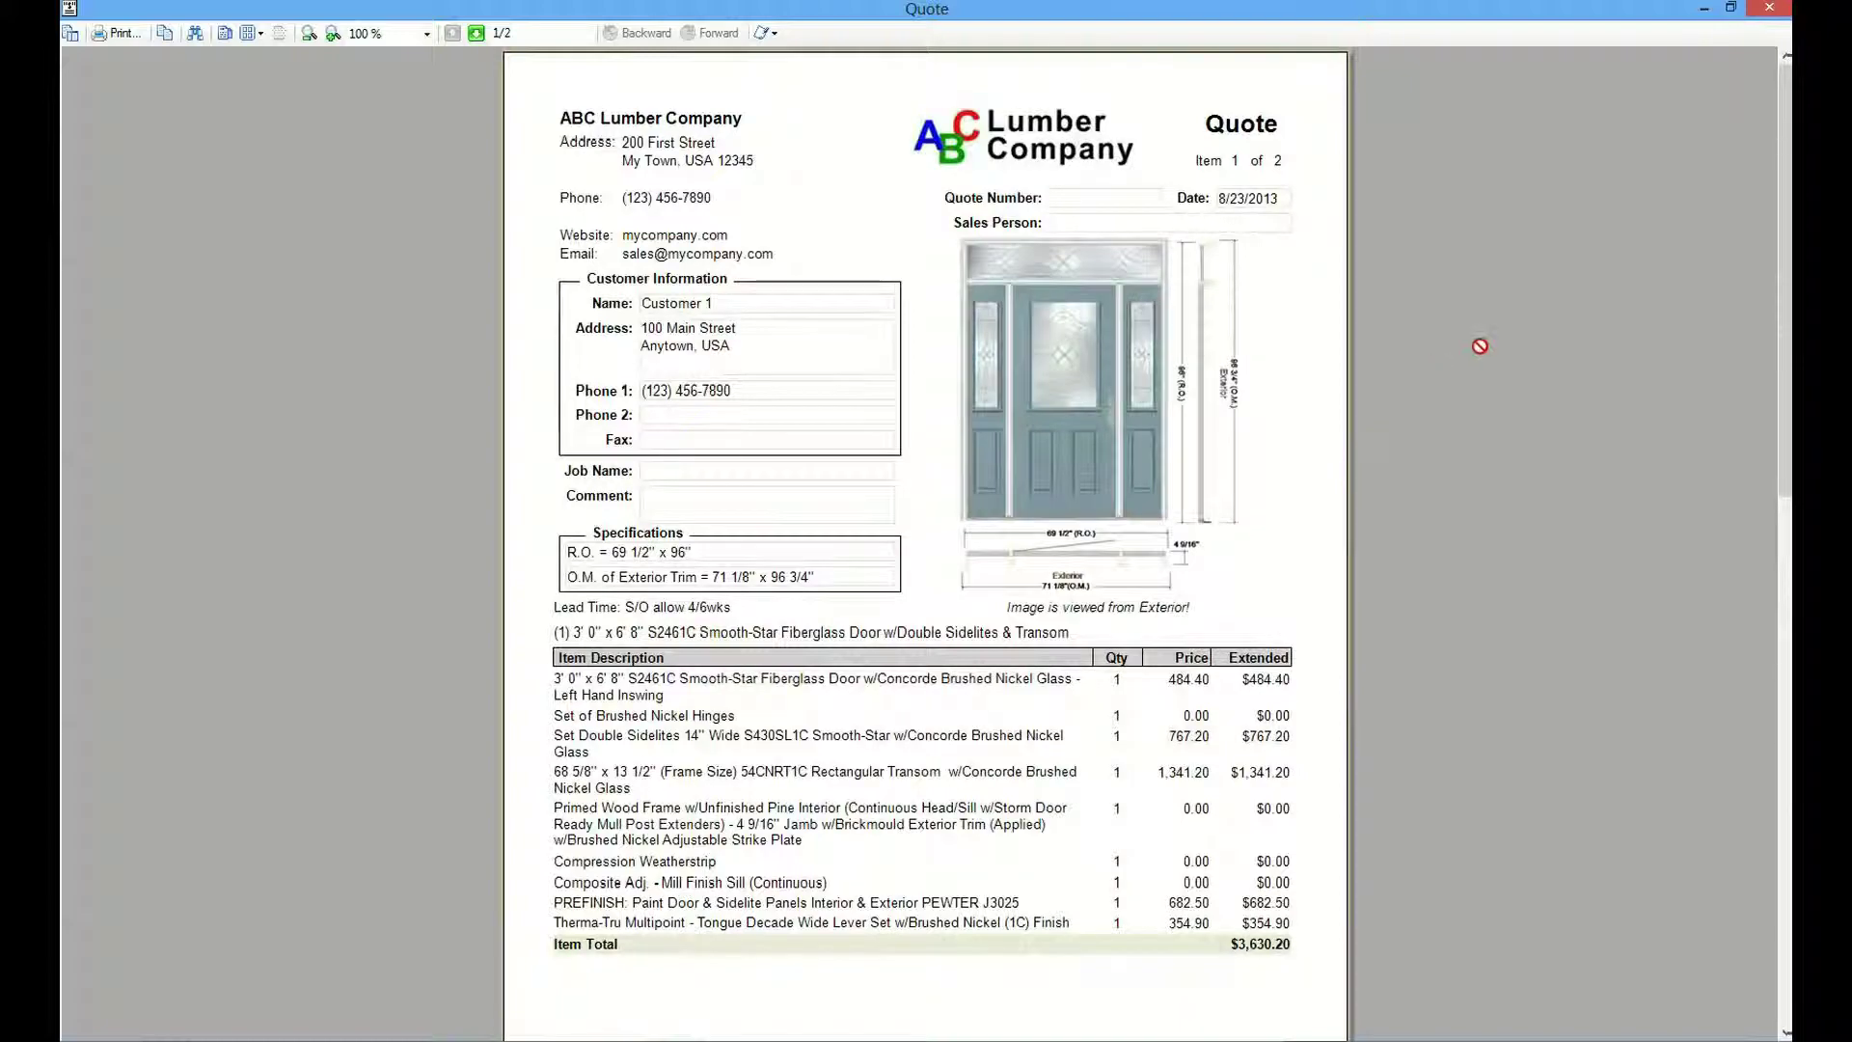
left_click(1785, 8)
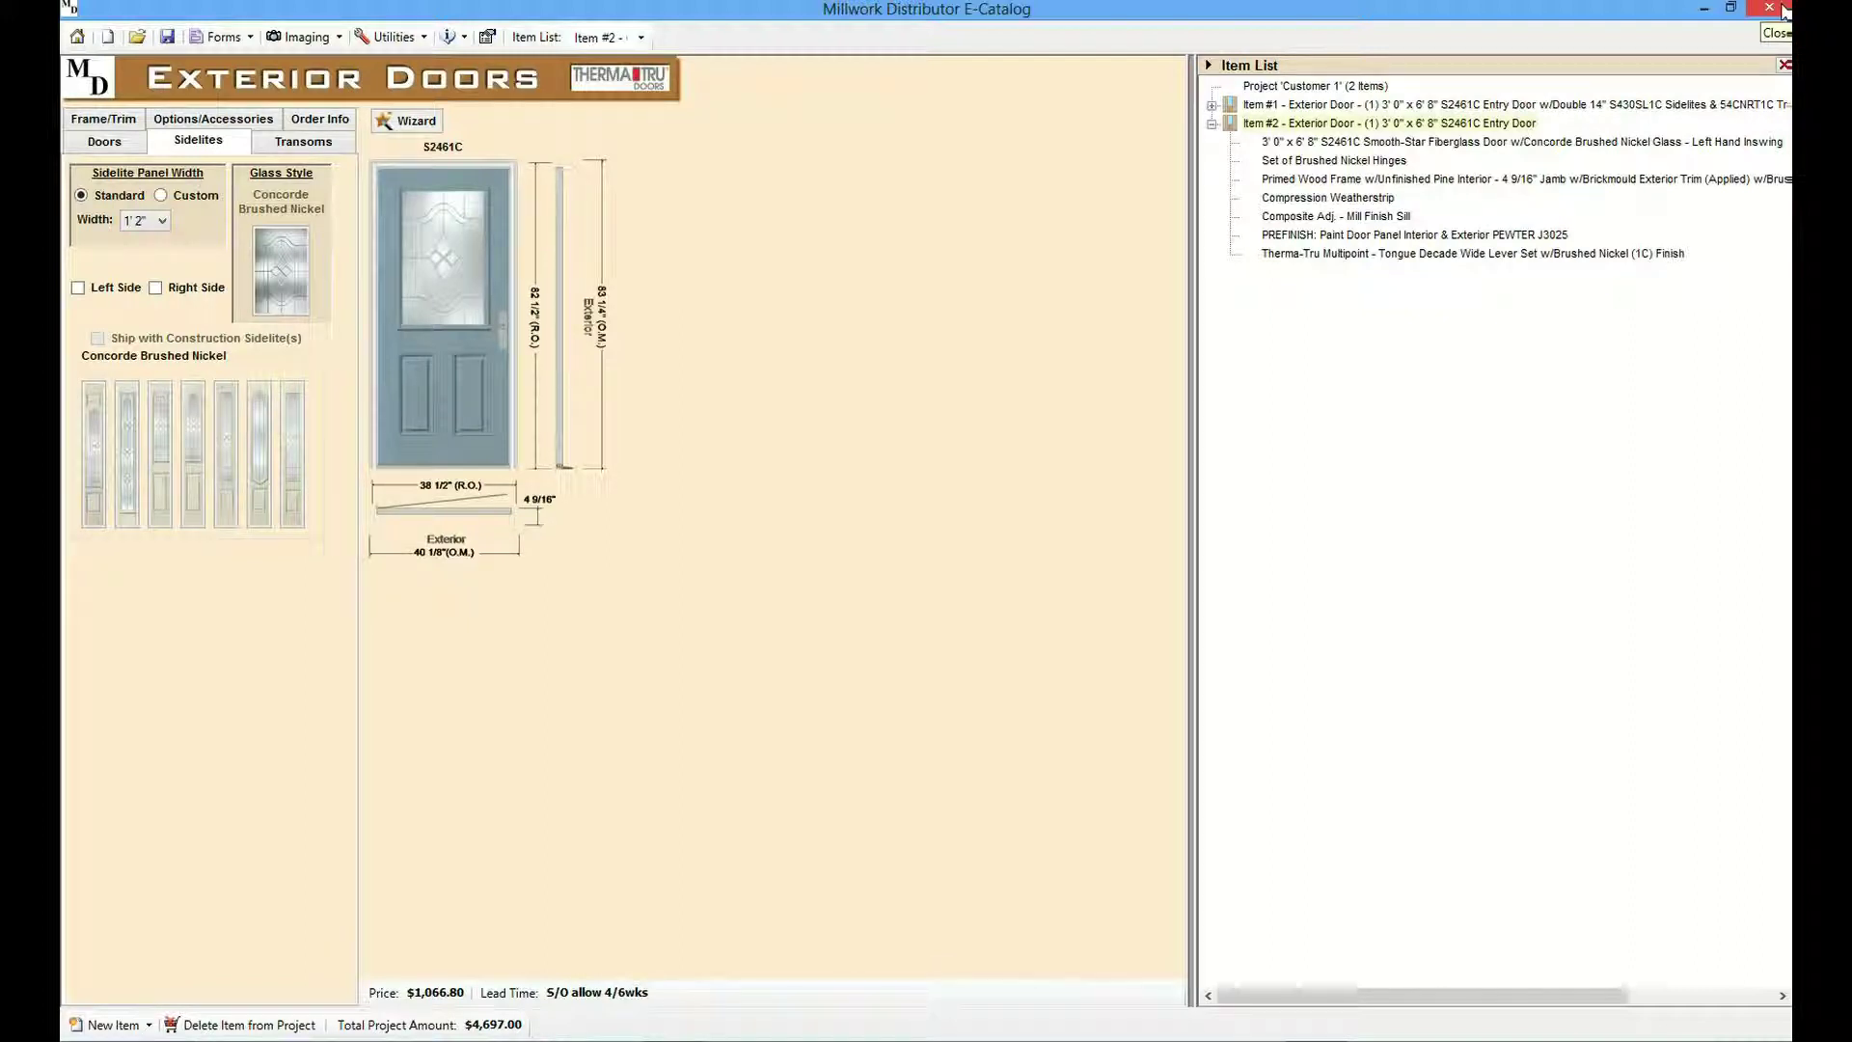
- Close the quote preview and list the Imaging dropdown options
mouse_move(1791, 0)
left_click(321, 41)
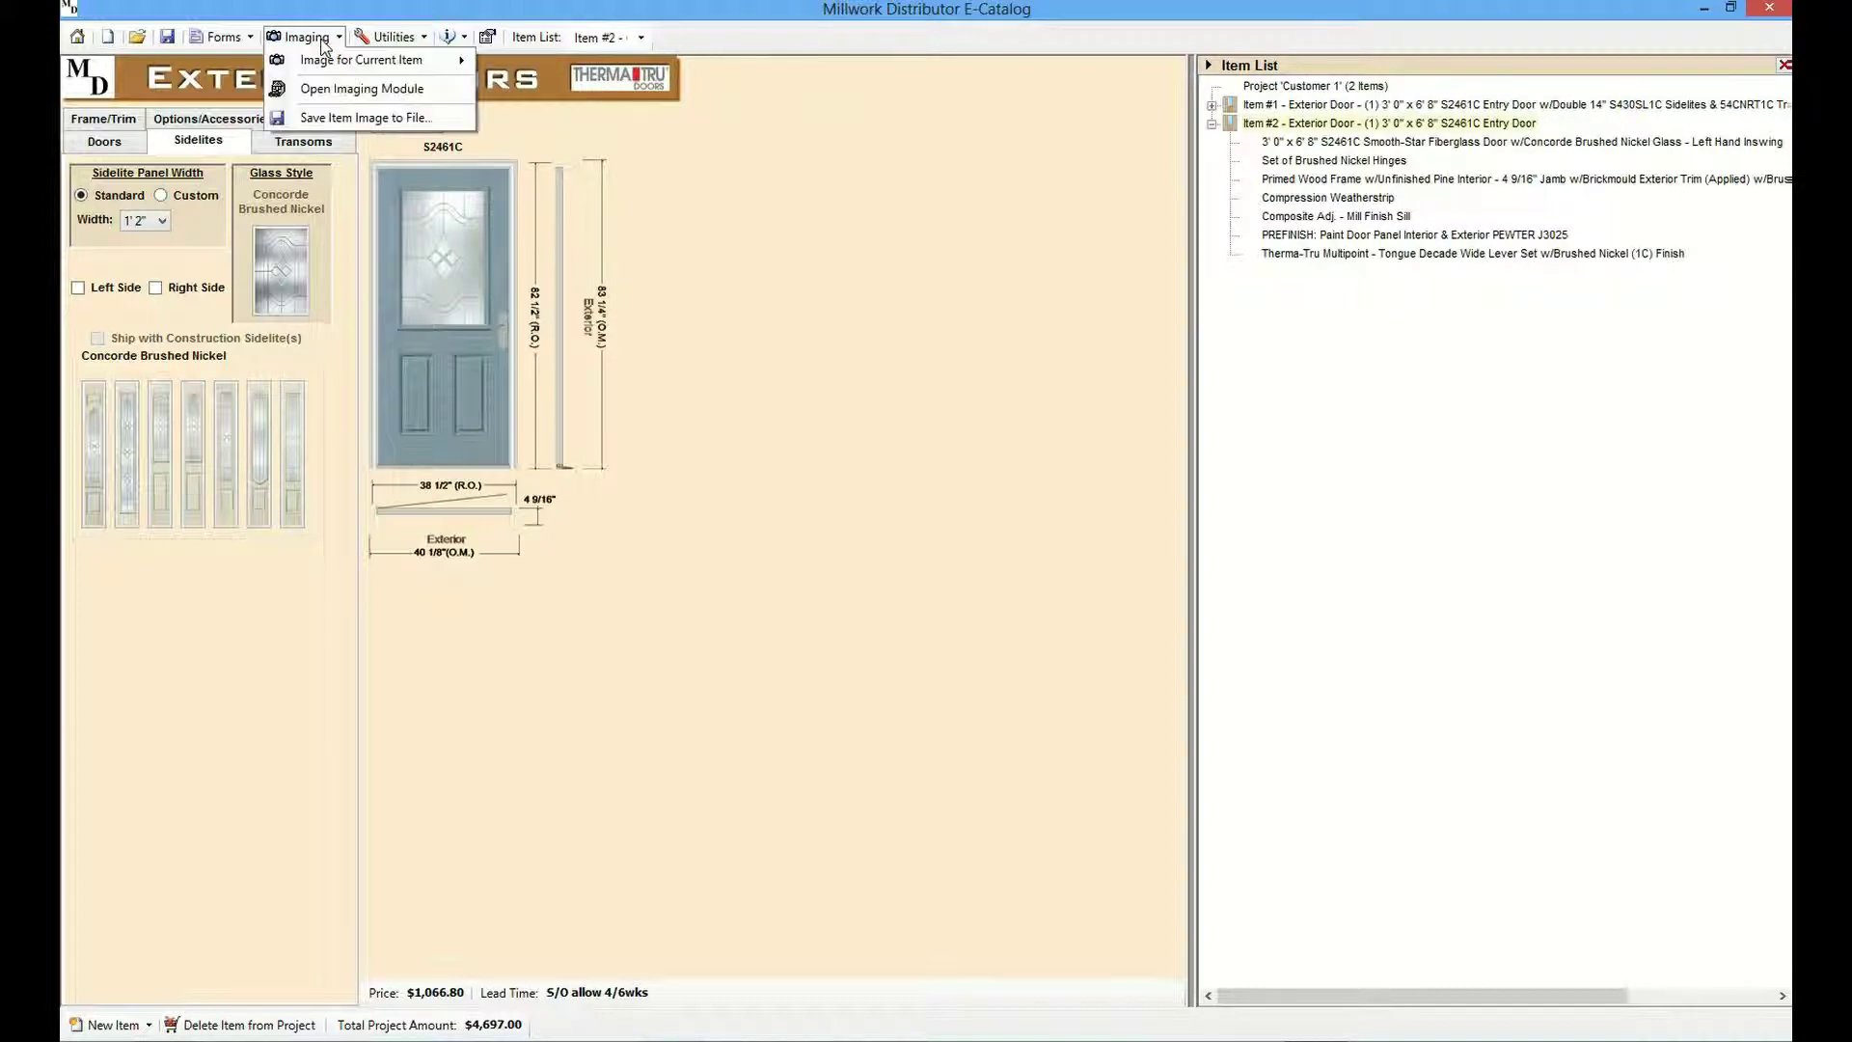
- Launch the imaging module and start a new project with the House3.jpg sample photo
left_click(337, 93)
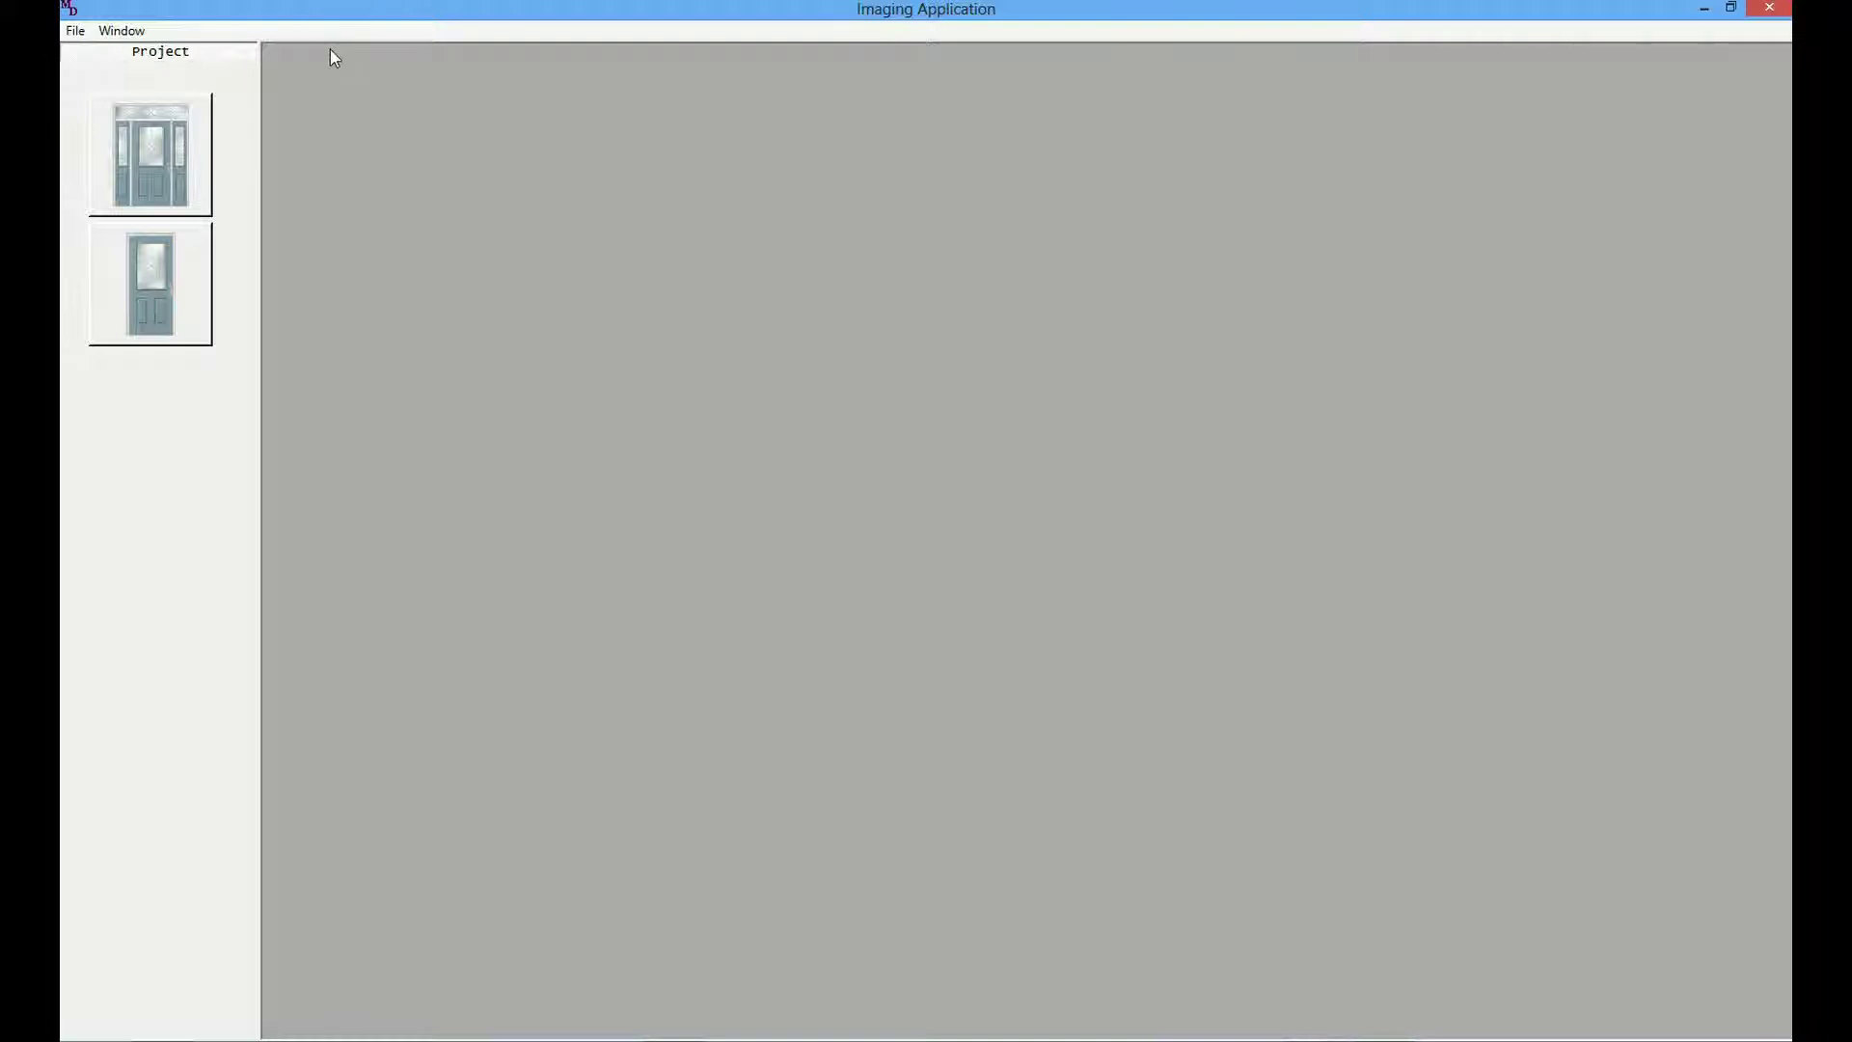
left_click(75, 31)
left_click(103, 55)
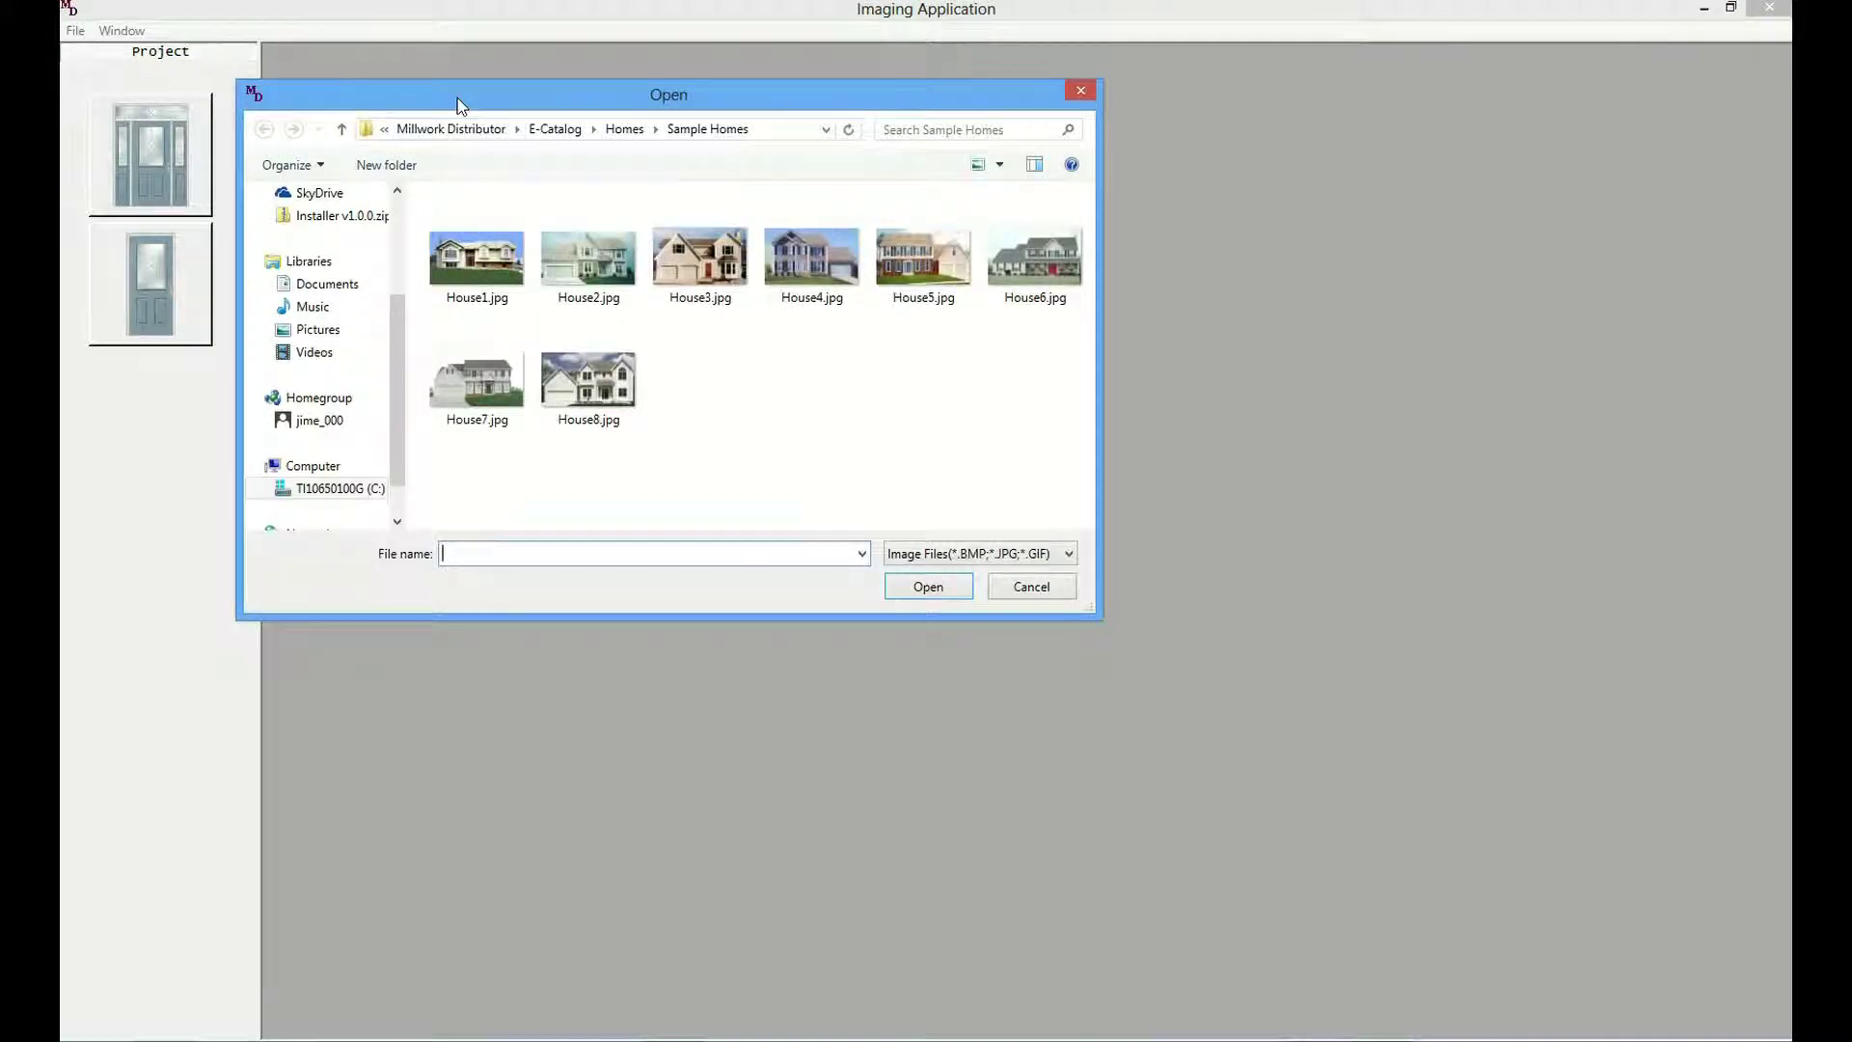
left_click_drag(458, 96, 602, 126)
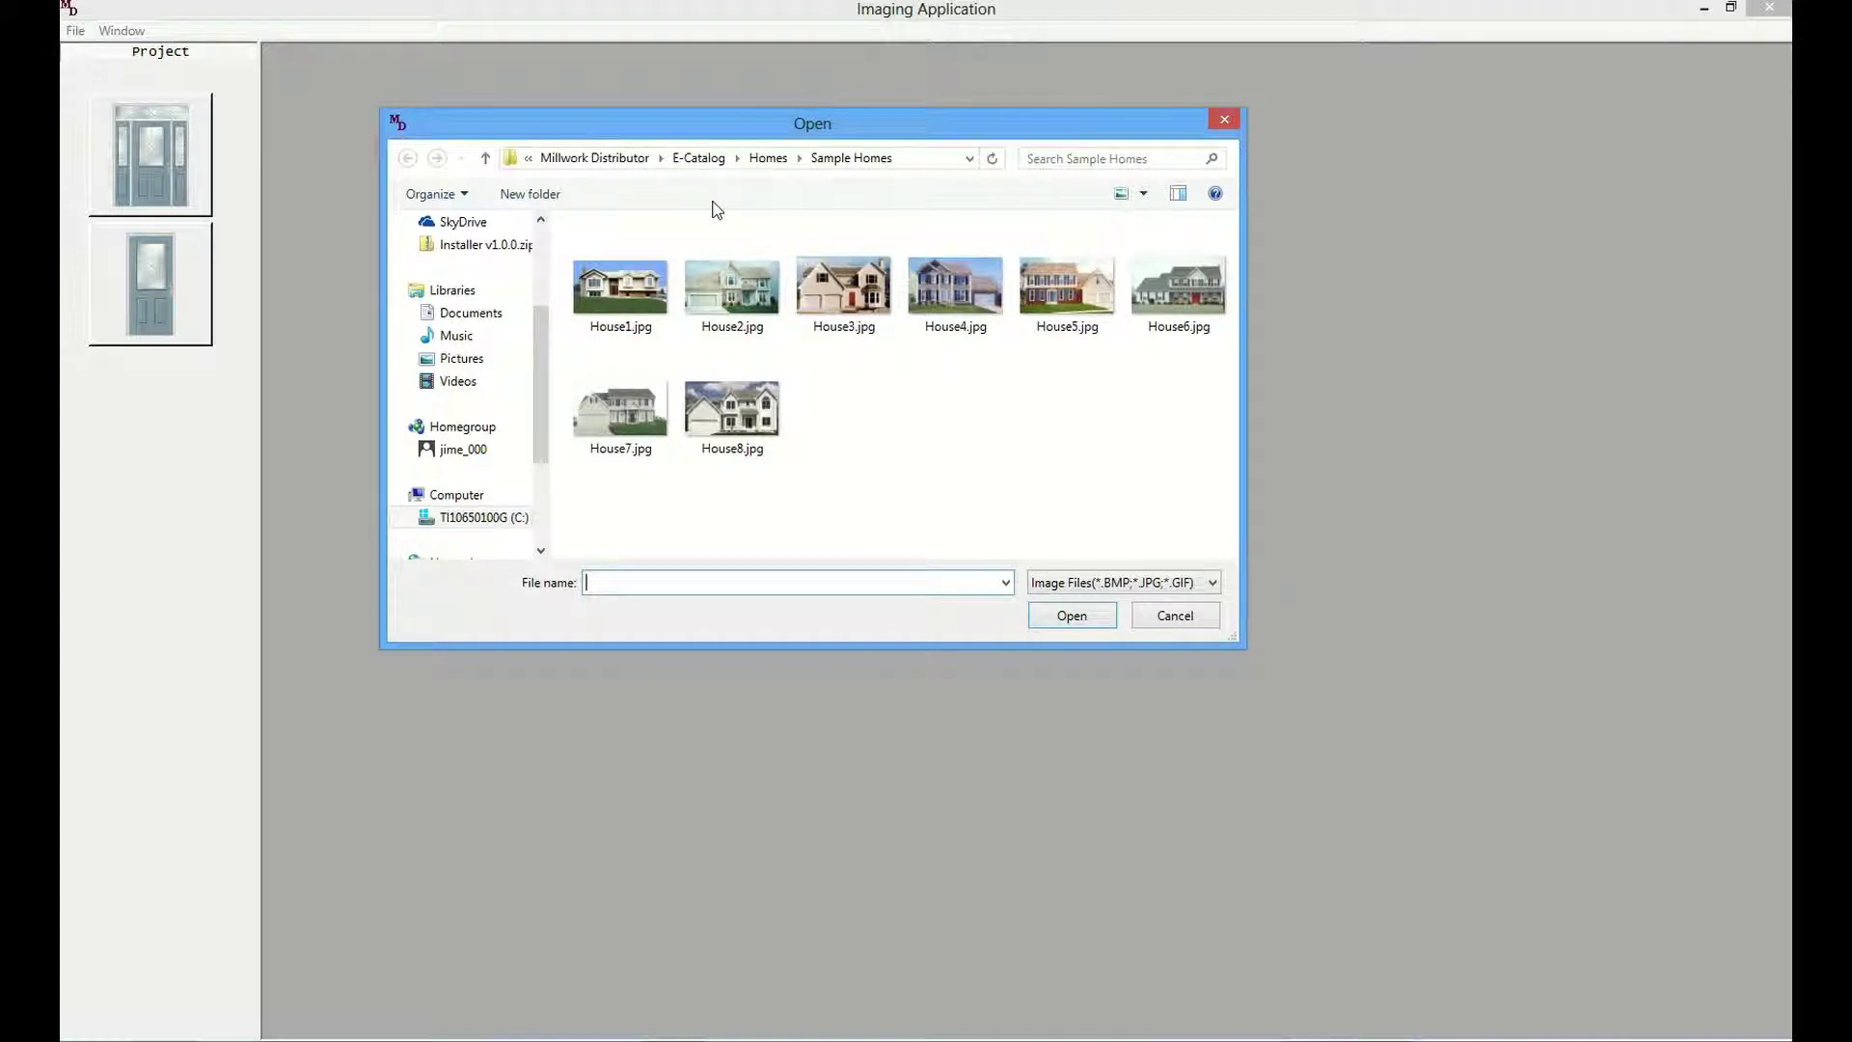
double_click(846, 293)
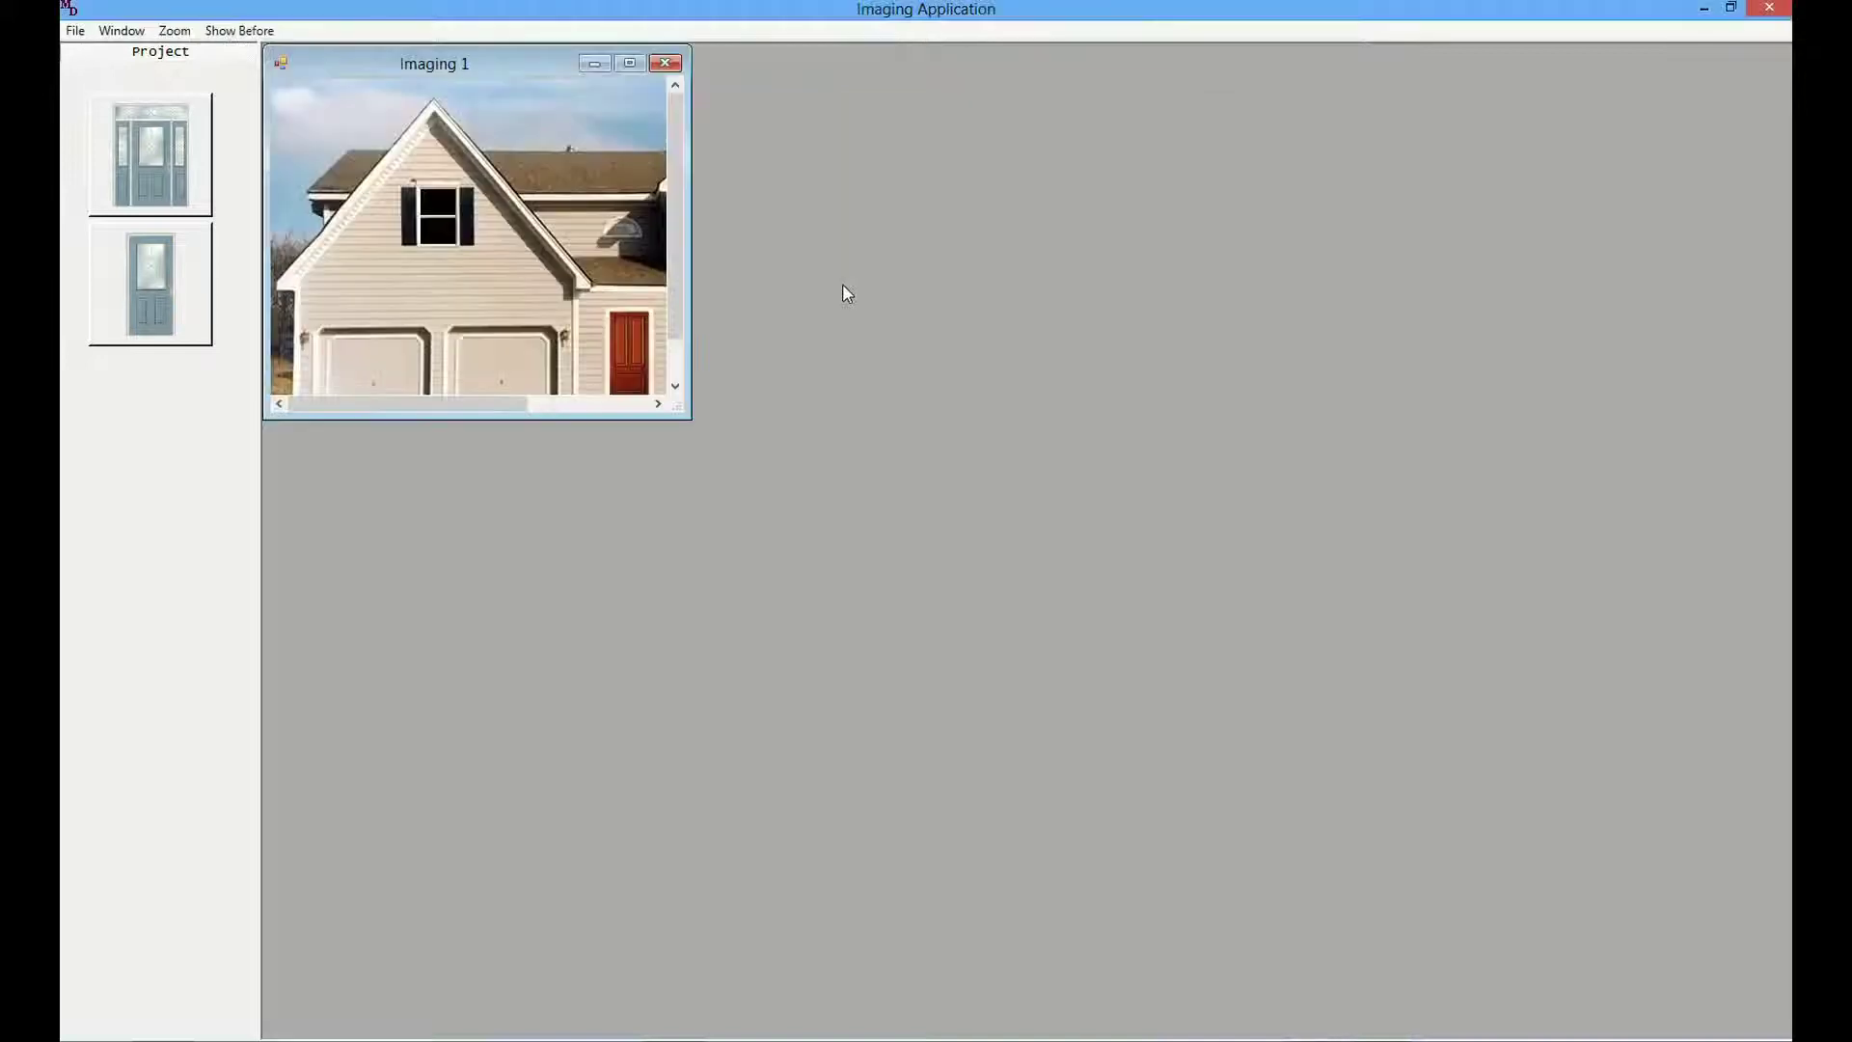
- Maximize the house image and zoom it to Best Fit
left_click(630, 63)
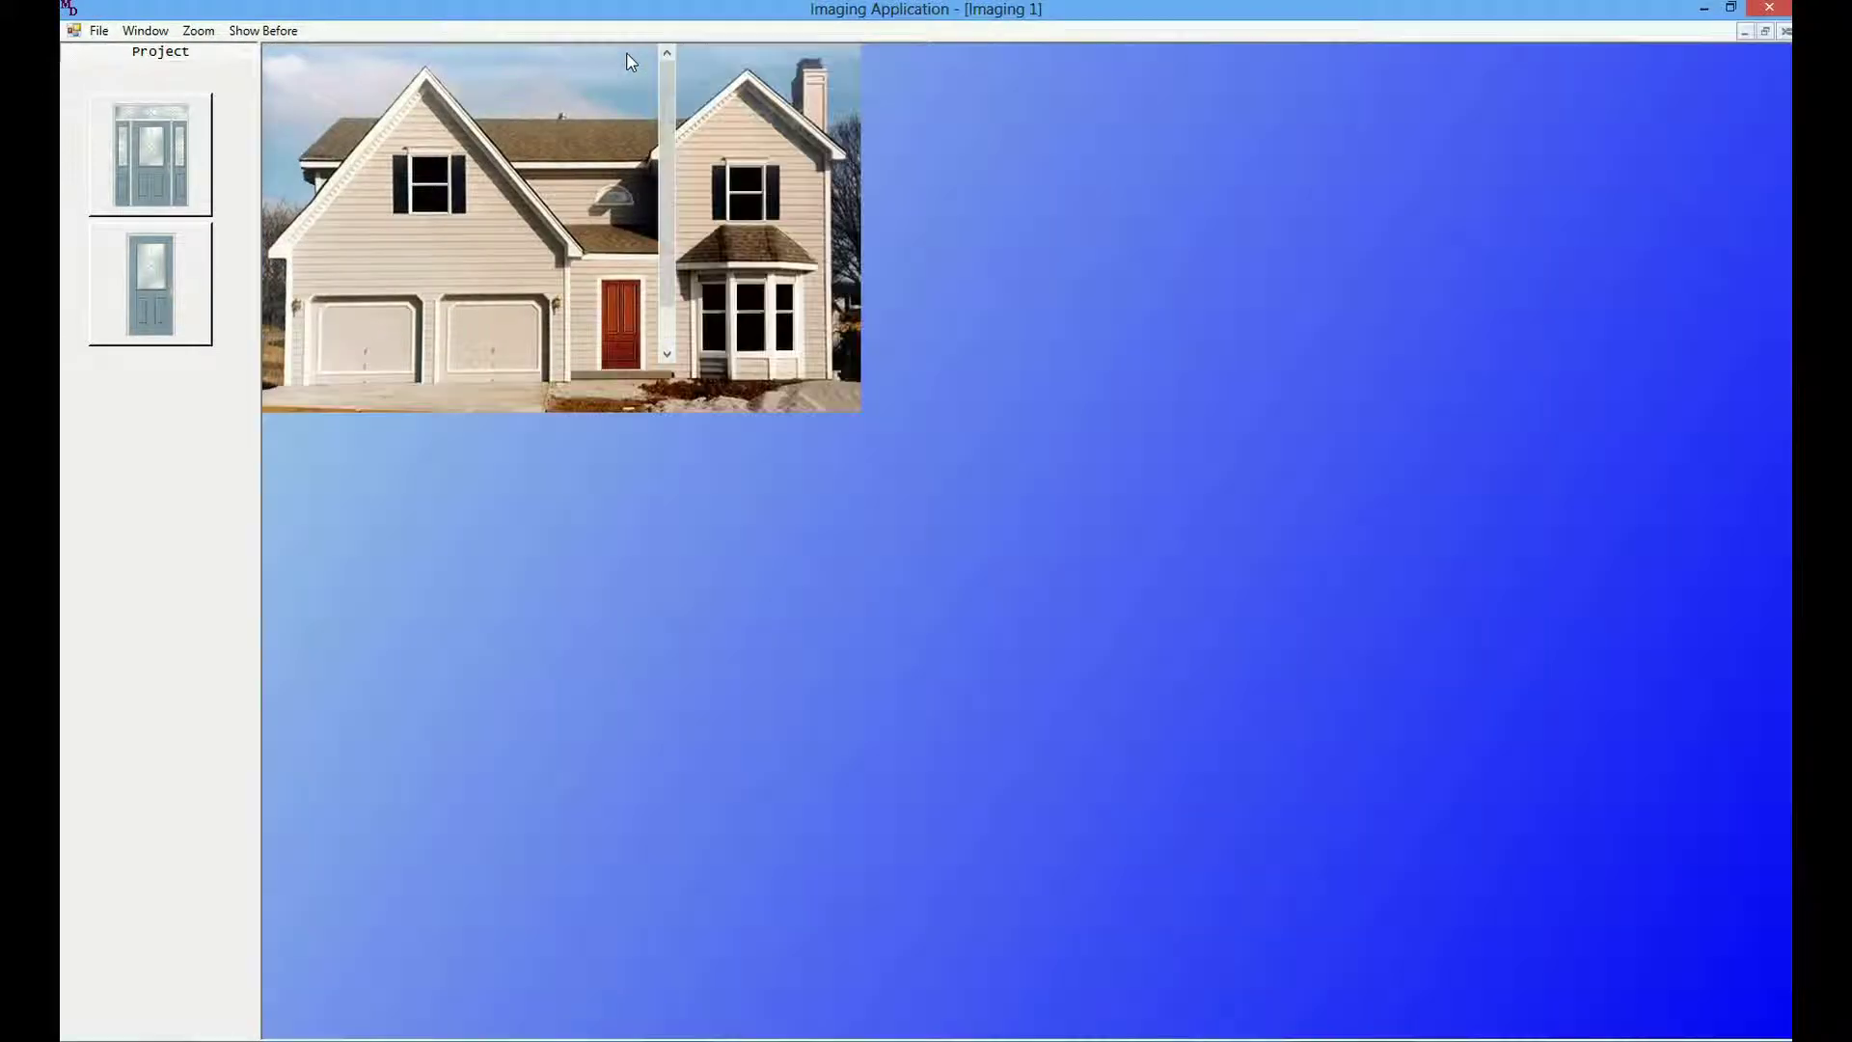
left_click(197, 31)
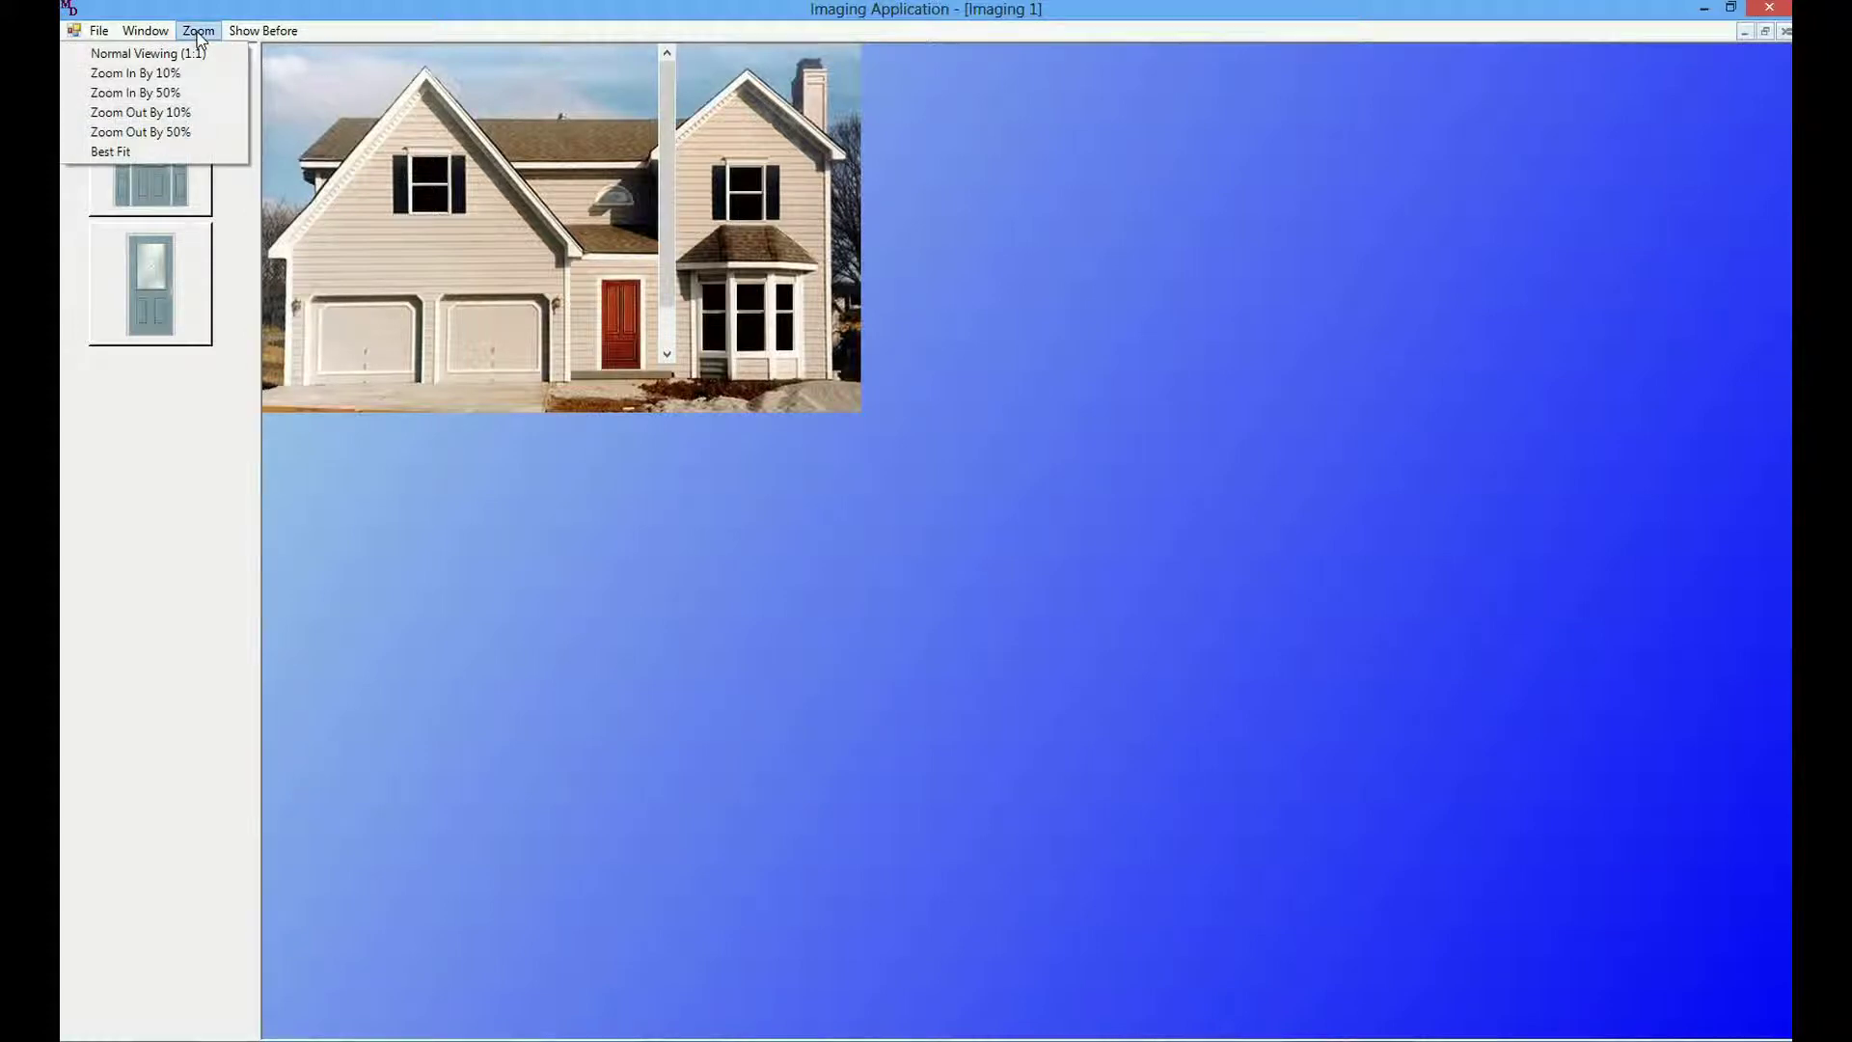
left_click(158, 150)
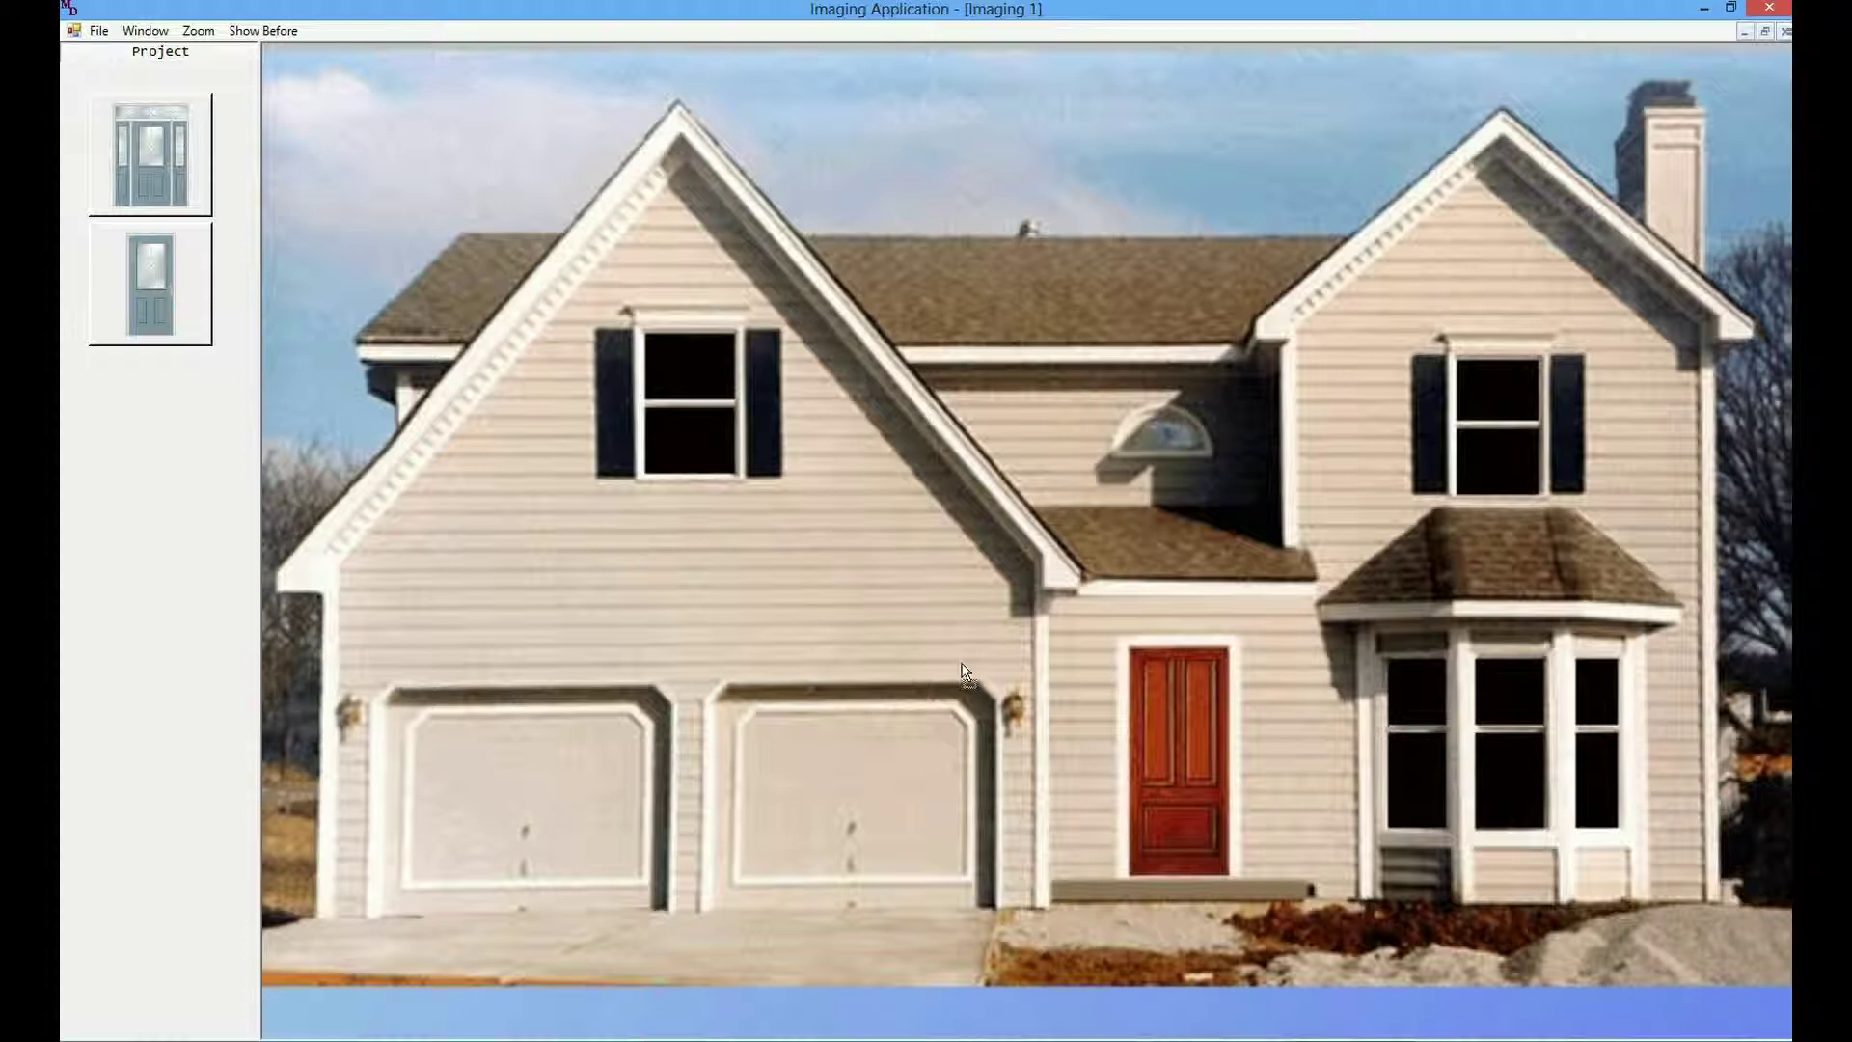
- Overlay the blue glass-panel door onto the red front door, compare, then close the image
left_click(1213, 789)
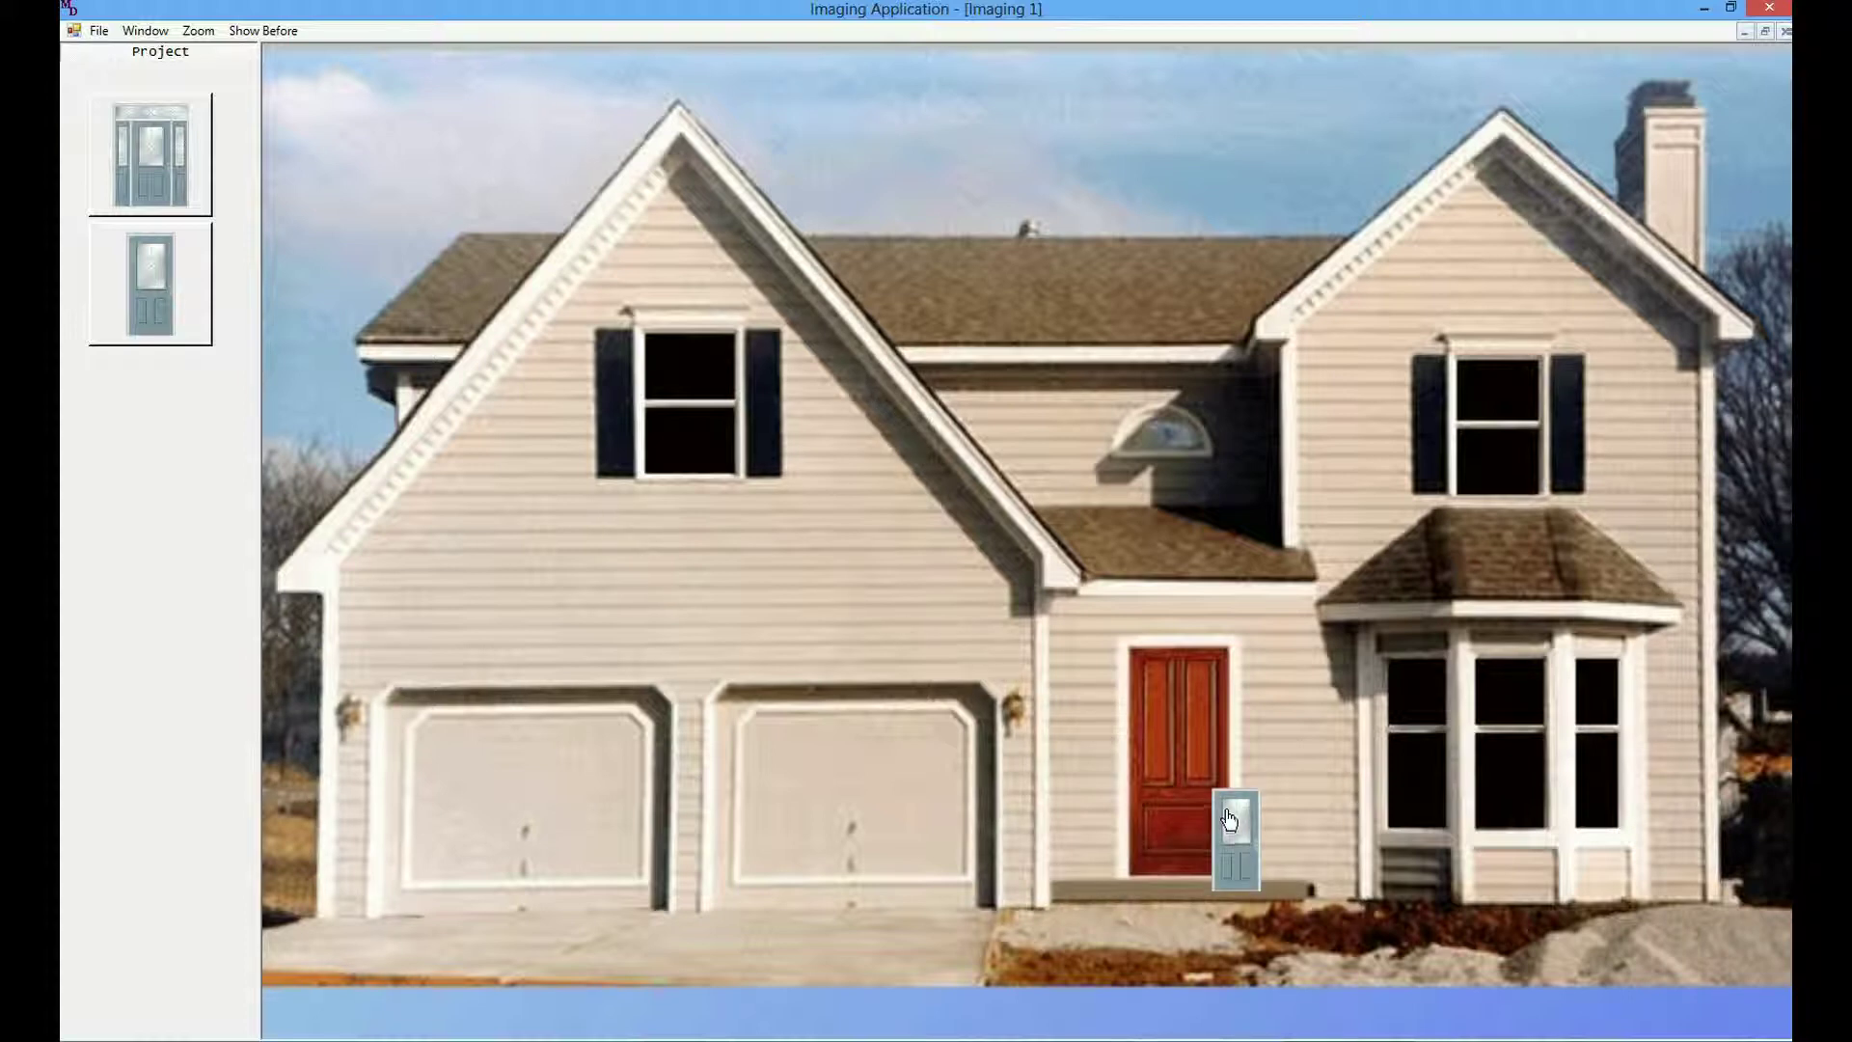
left_click_drag(1213, 789, 1123, 640)
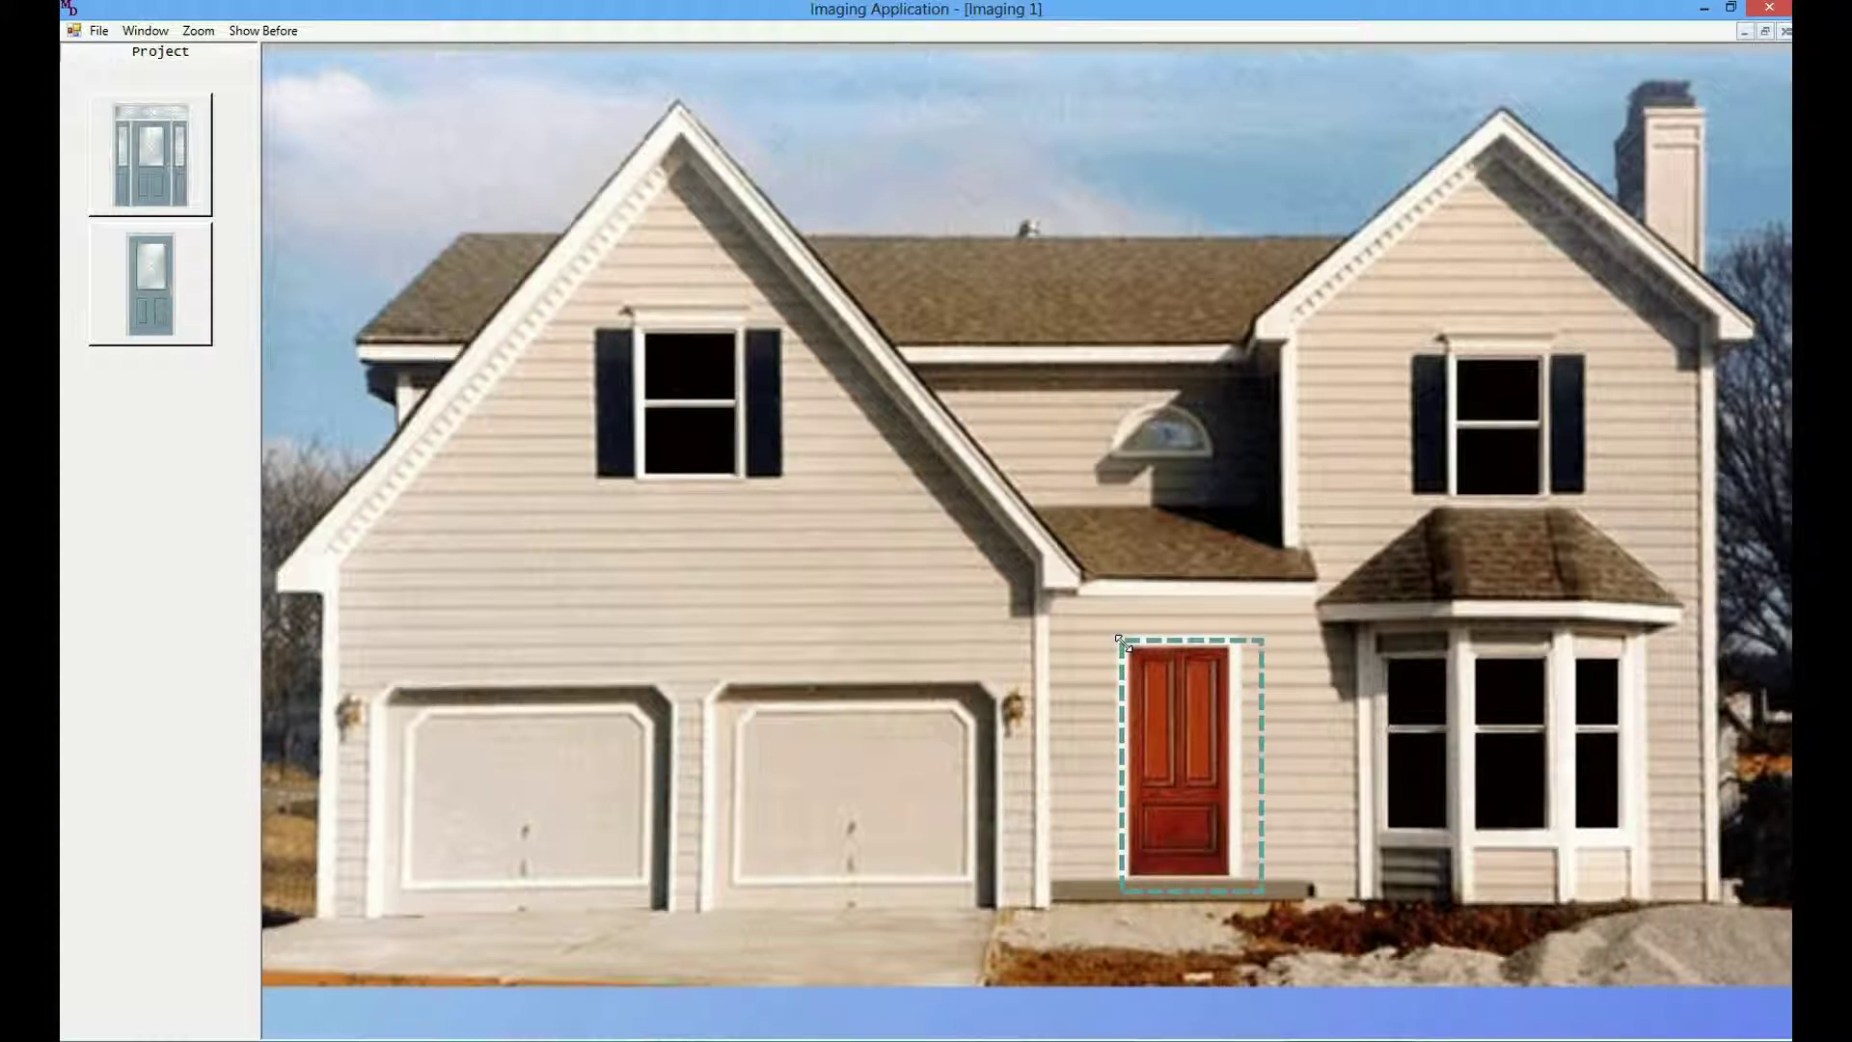
left_click(1197, 769)
left_click_drag(1197, 769, 1184, 757)
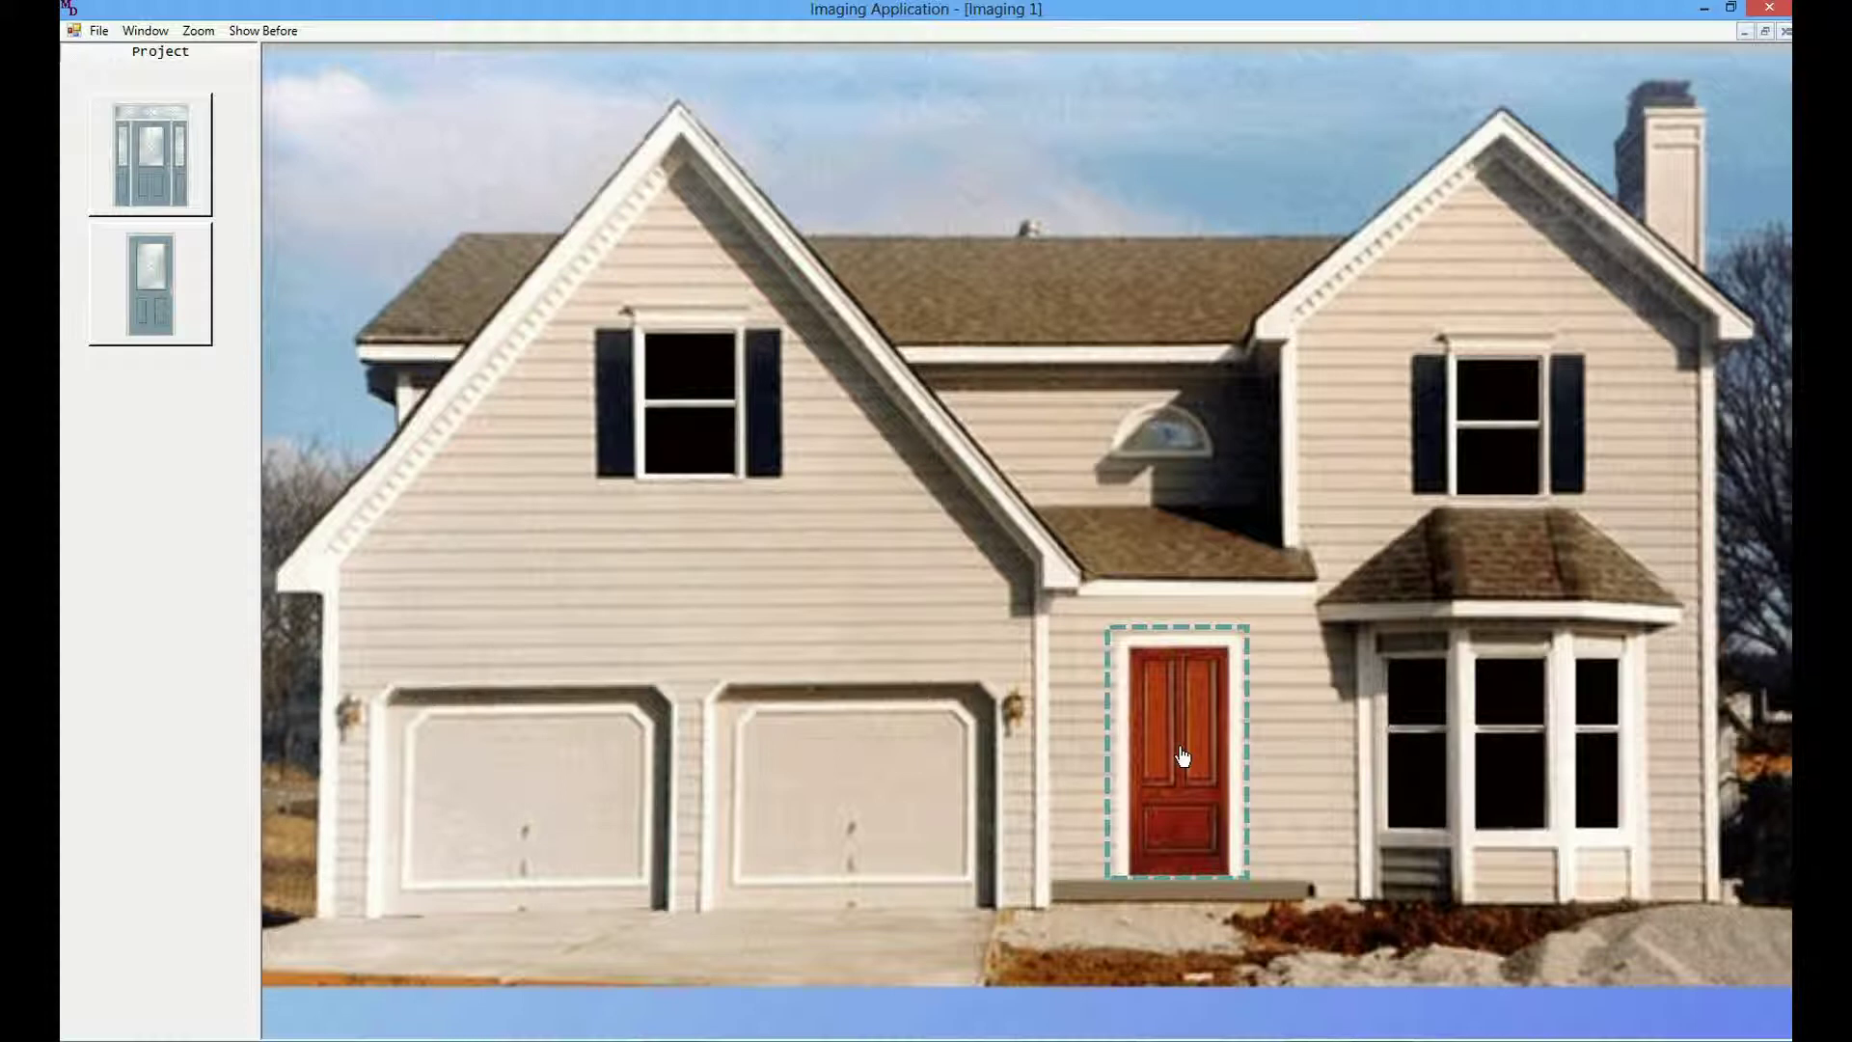
left_click(1183, 758)
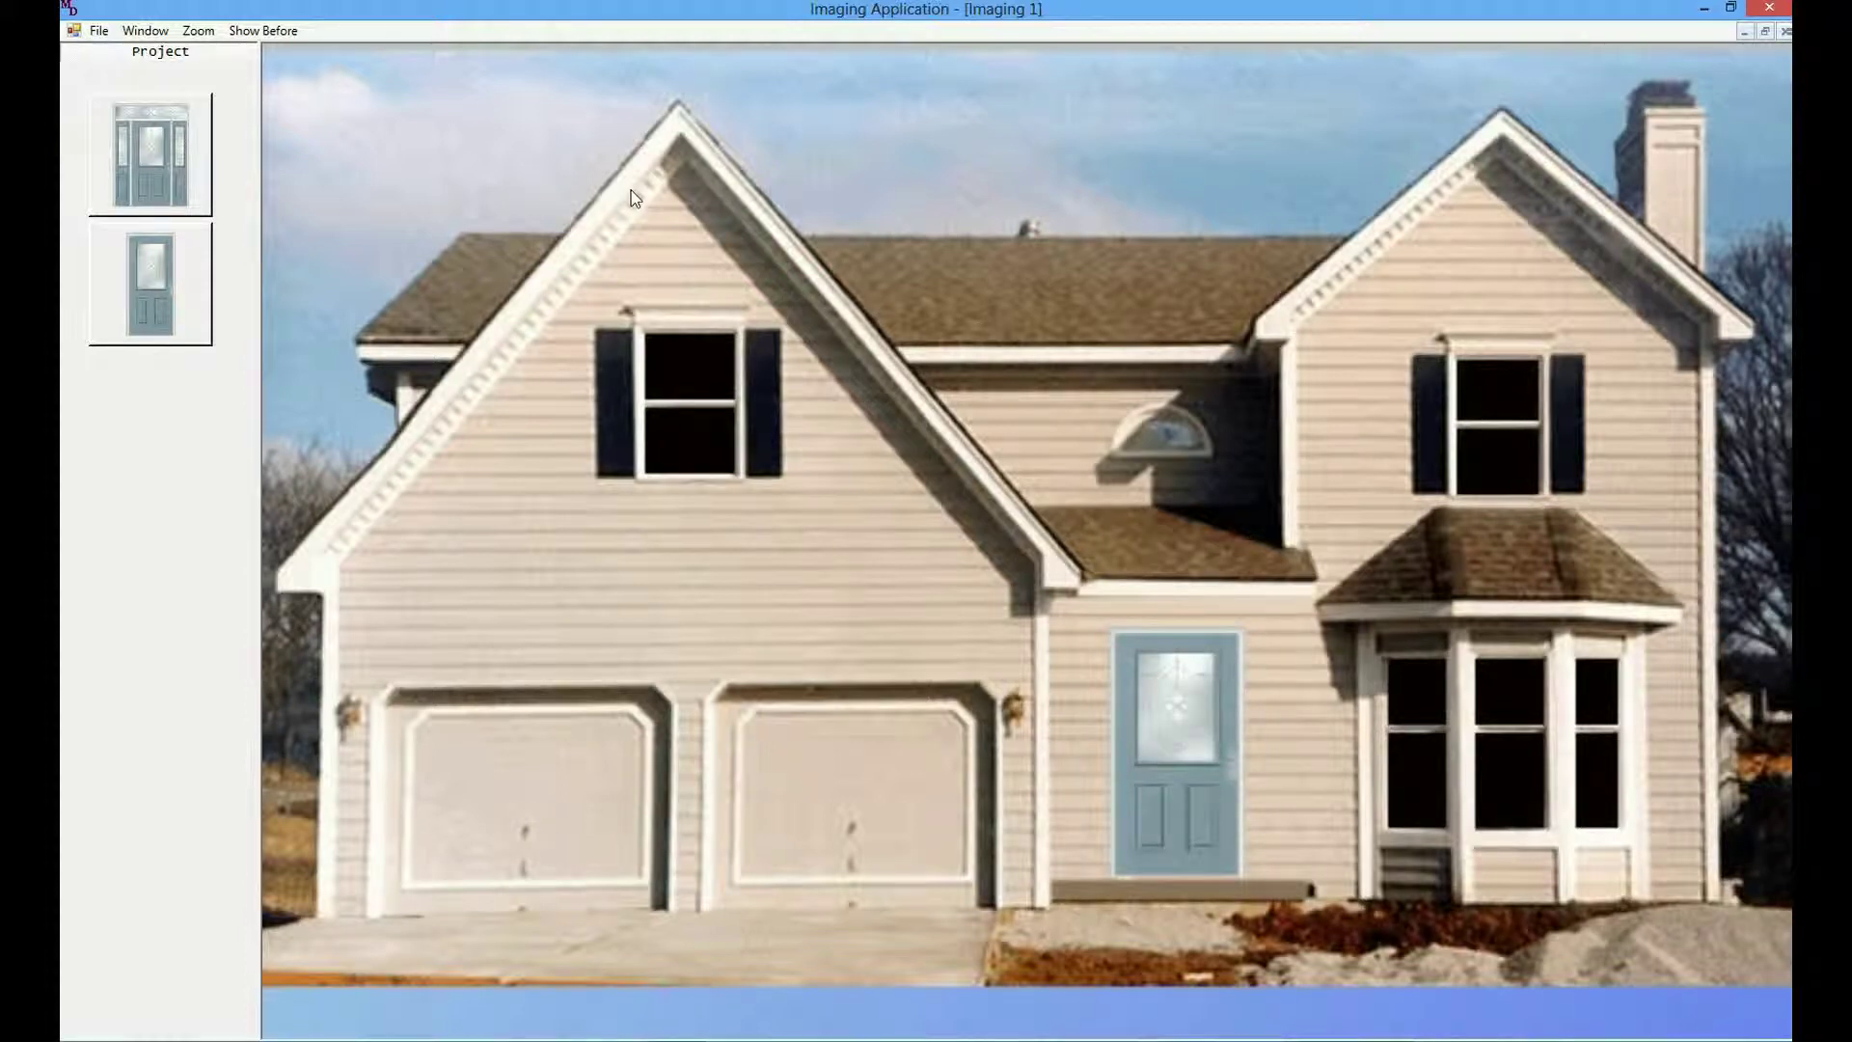
left_click(281, 32)
left_click(1786, 32)
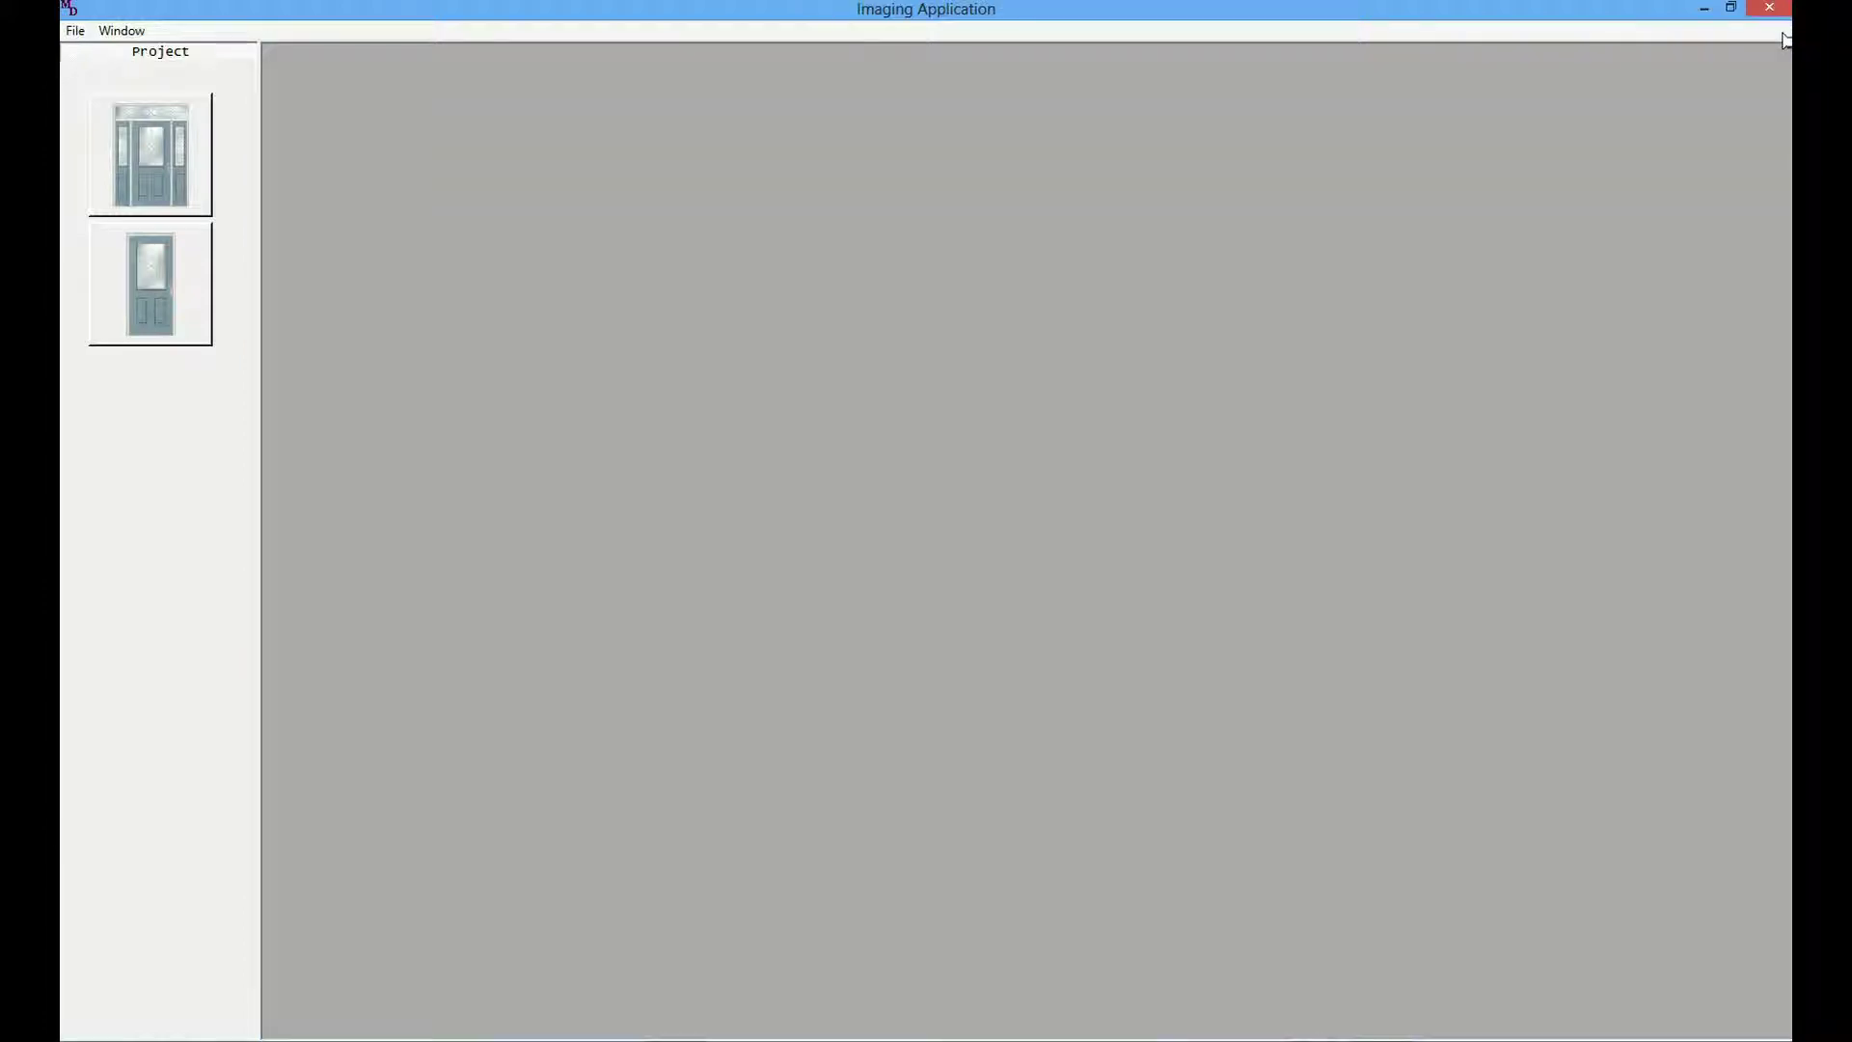
- Close the imaging module and view the Product Image of the 3' 0" x 6' 8" S2461C Entry Door
left_click(1770, 8)
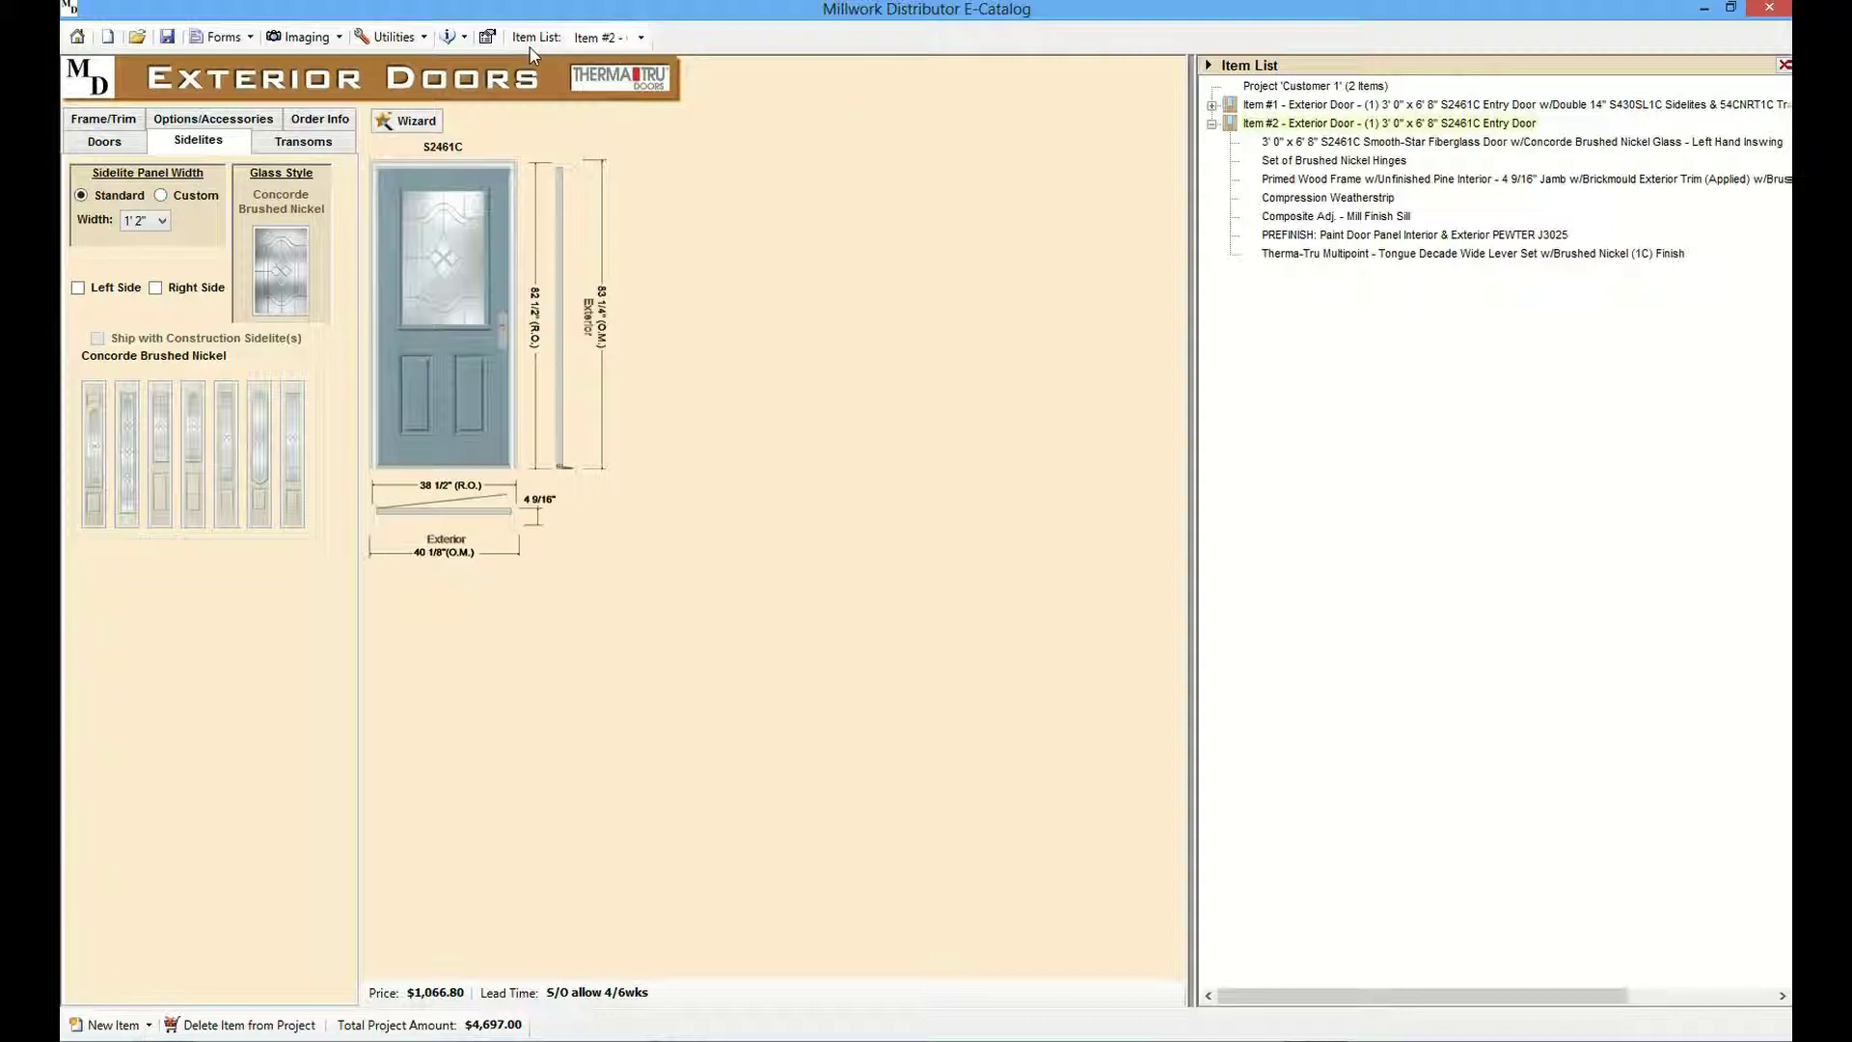
left_click(298, 38)
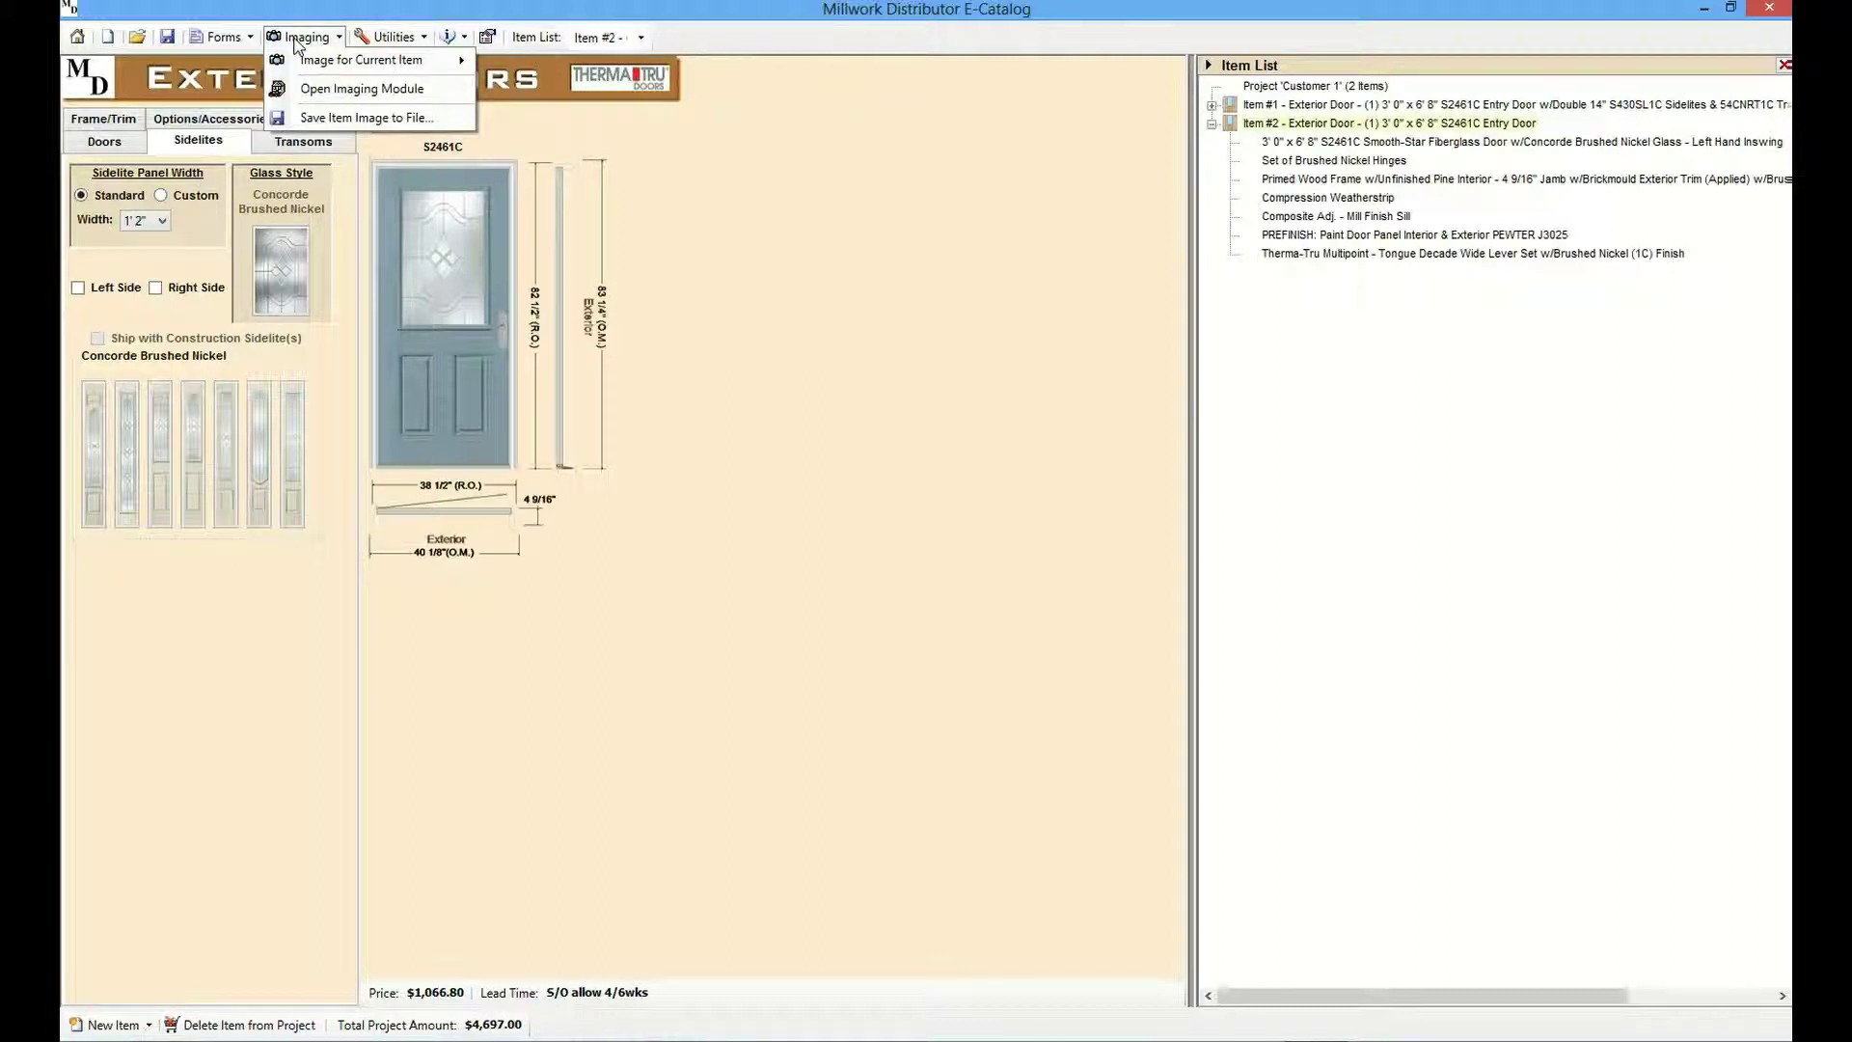
mouse_move(318, 60)
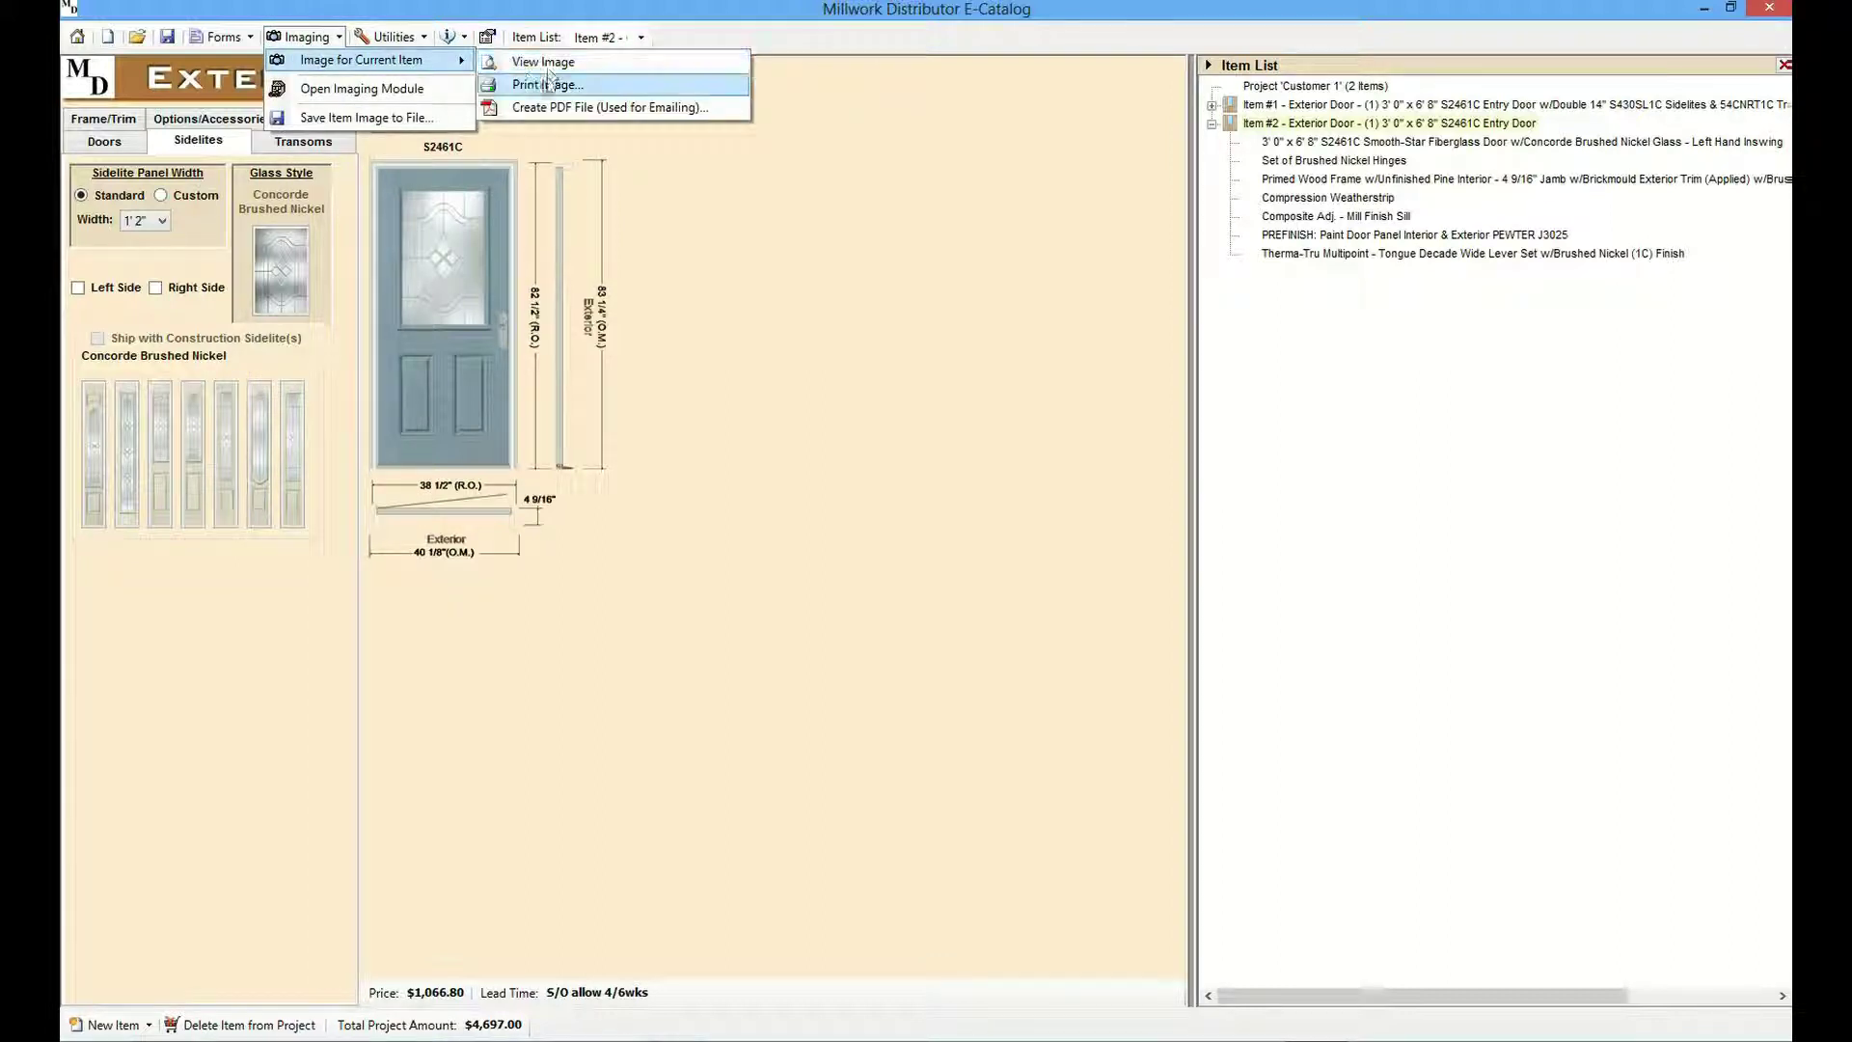
left_click(545, 62)
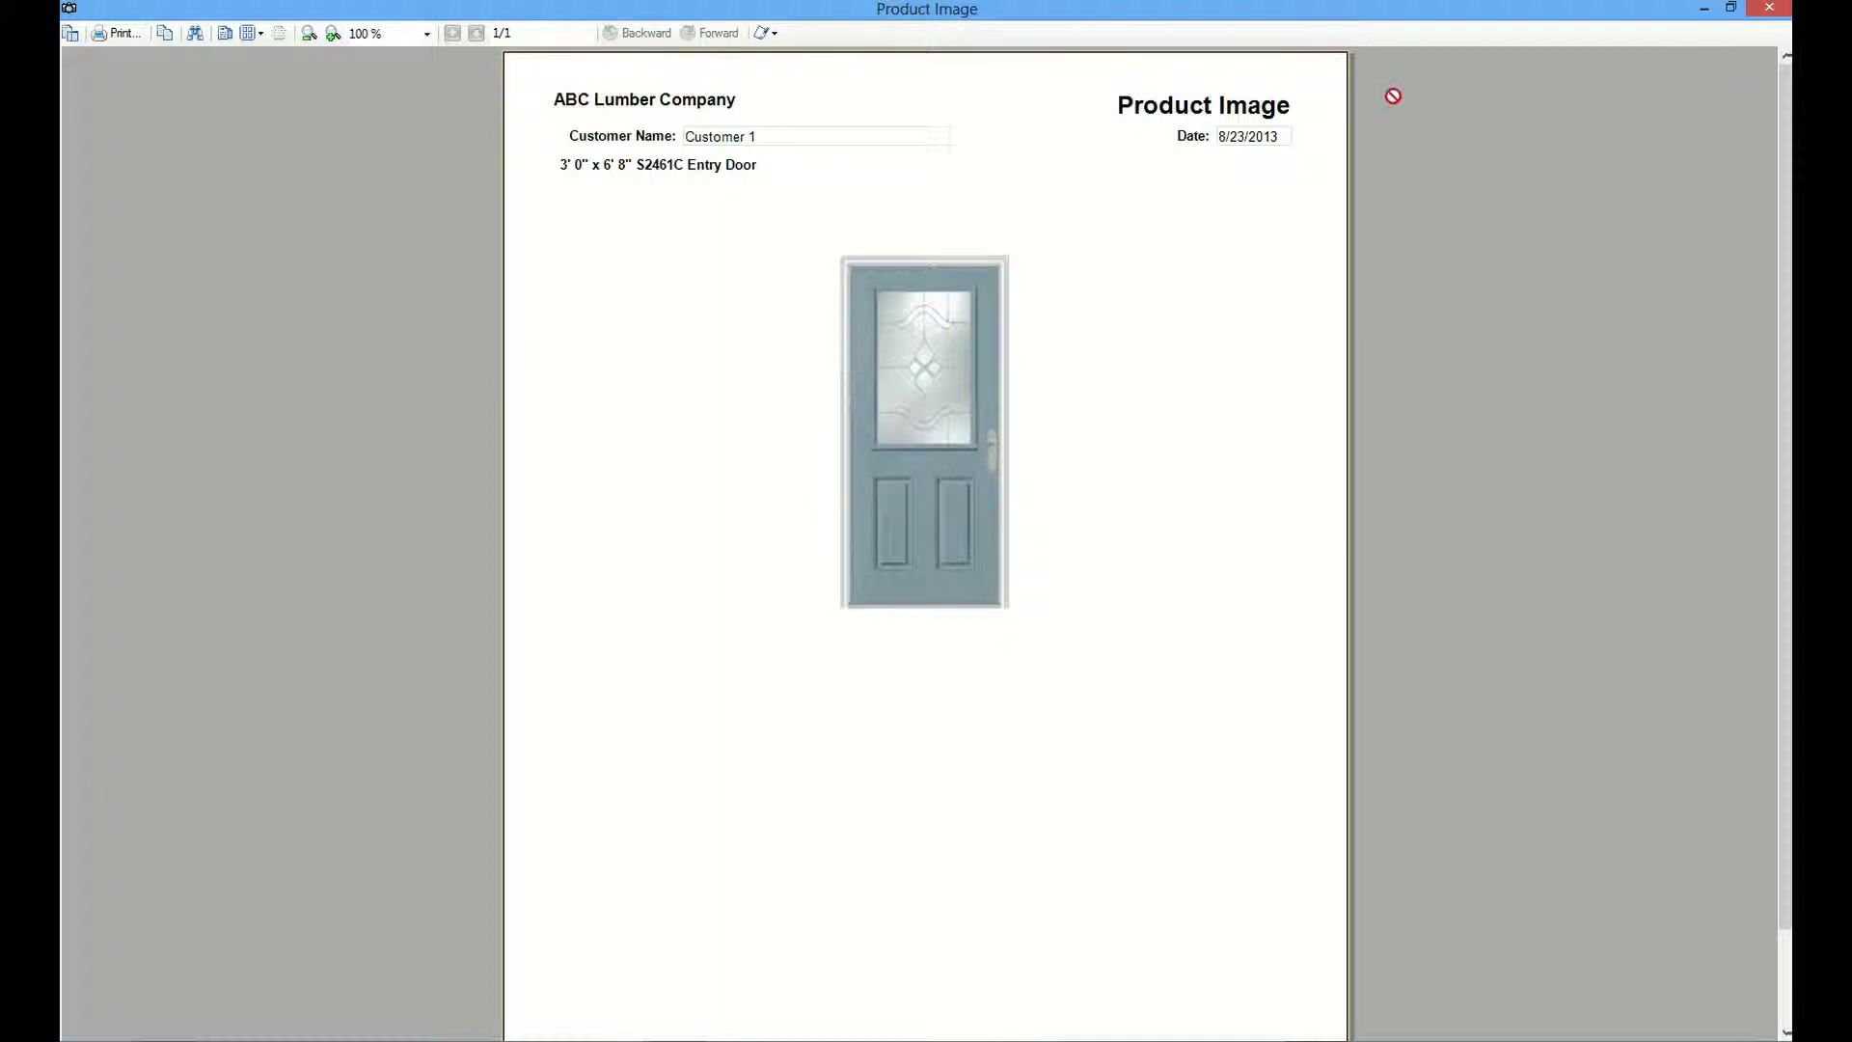
- Close the Product Image preview to return to the Exterior Doors screen
left_click(1769, 8)
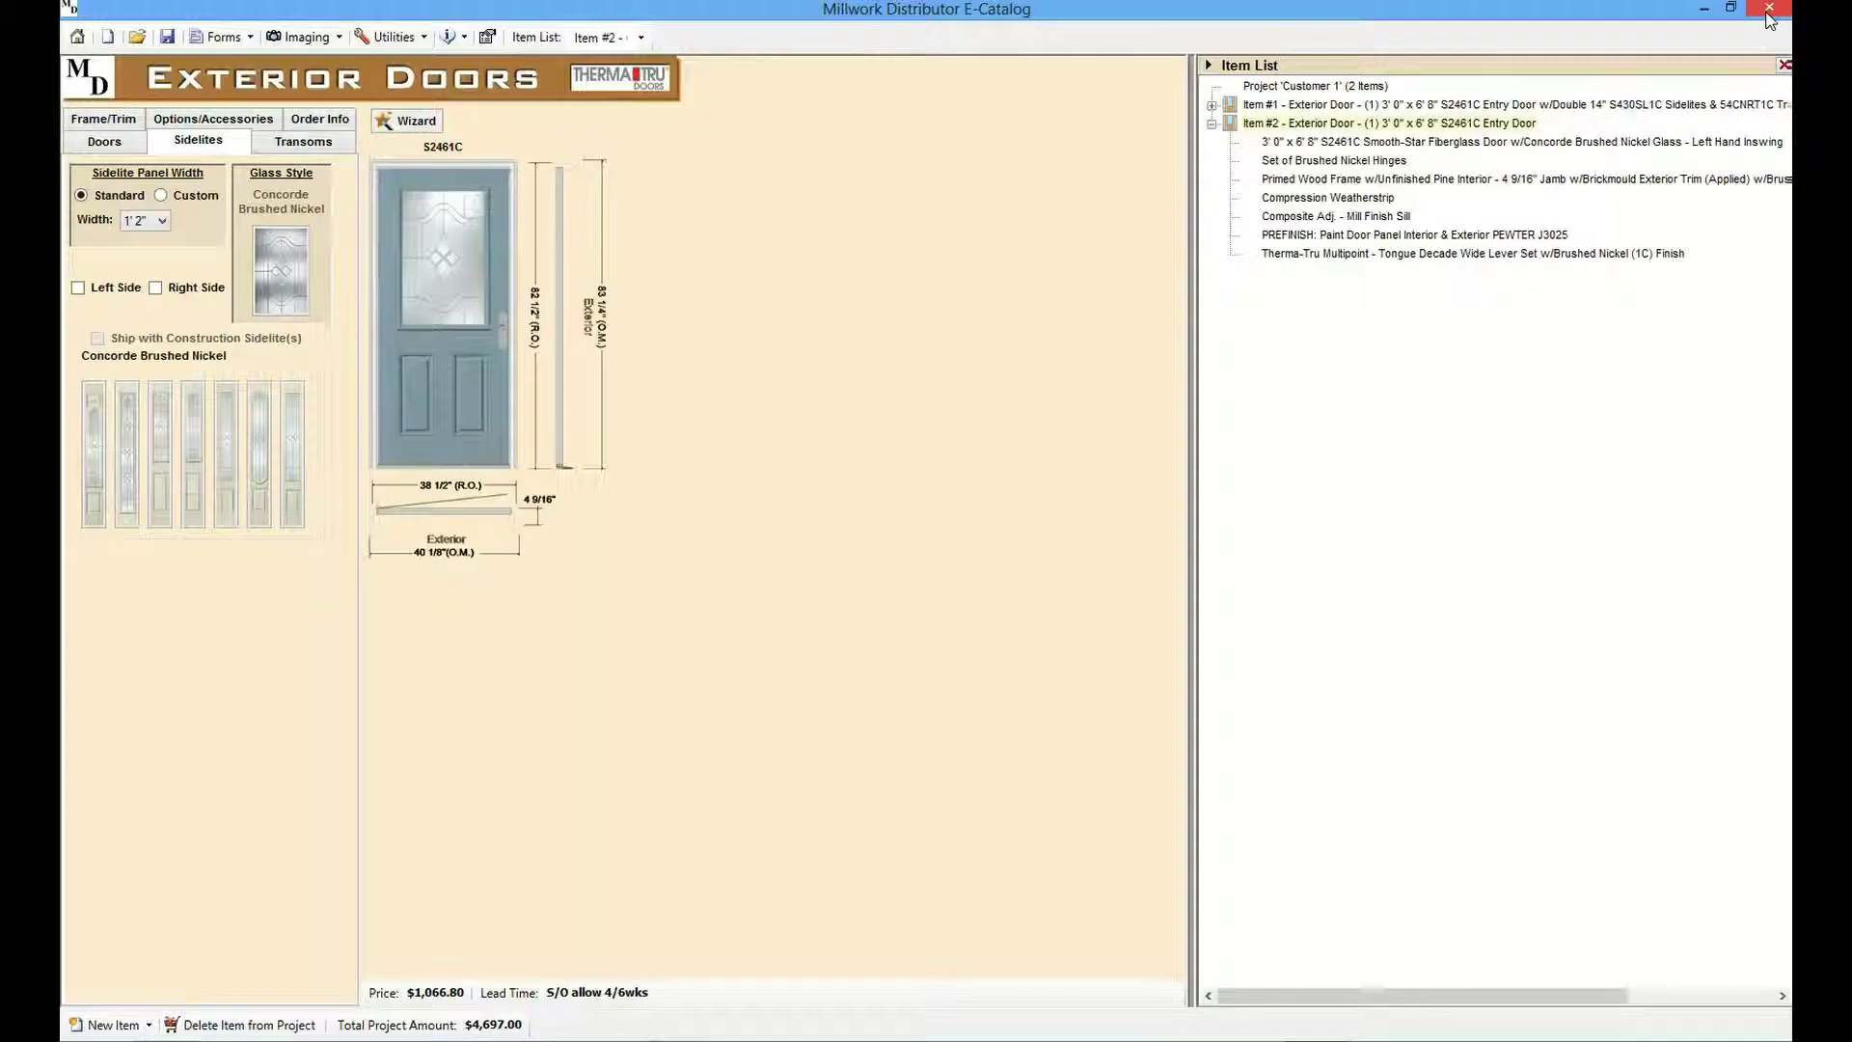